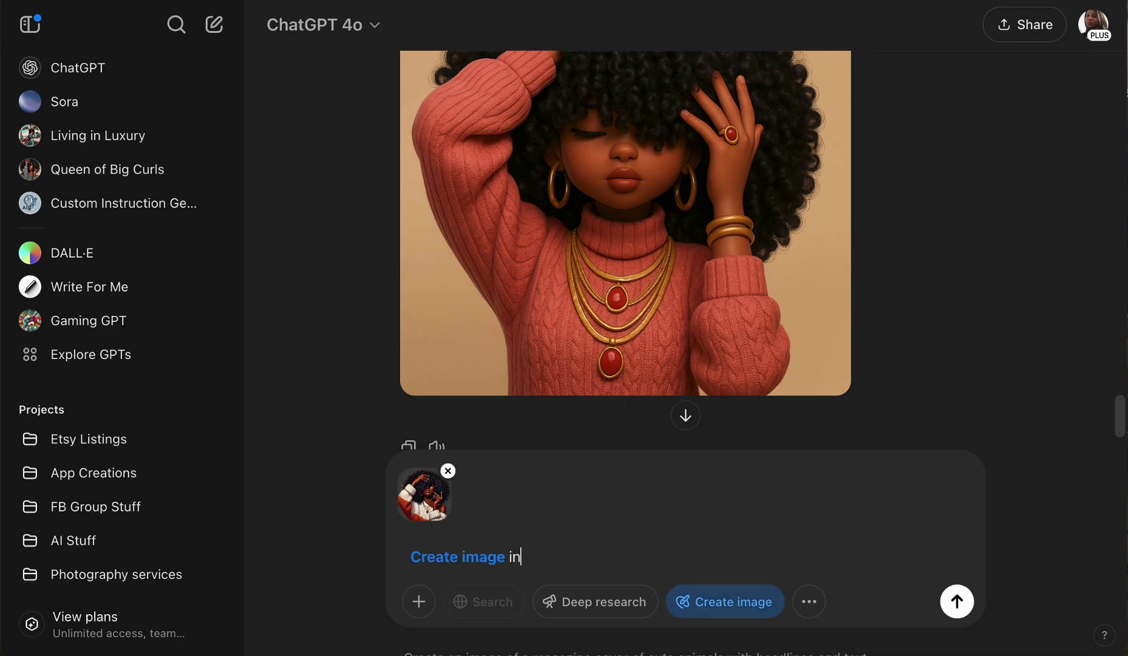
Finish and send the prompt "Create image into a 3d cartoon" for the attached picture of the woman in the sweater.
type("3d cartoon")
key("Return")
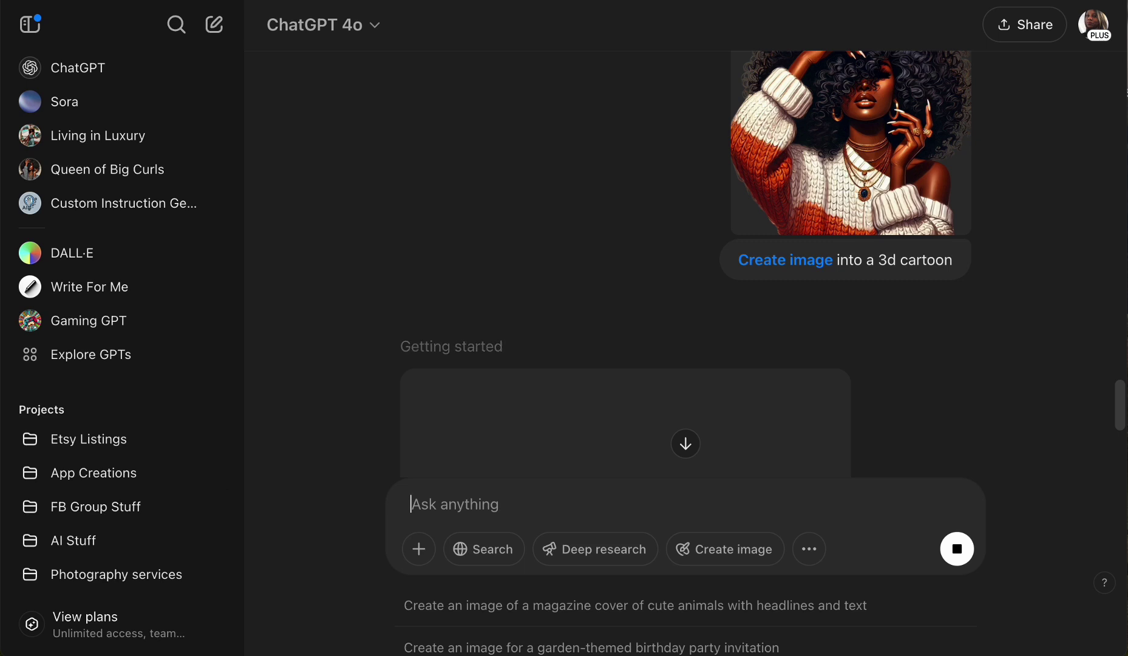
key("XF86MonBrightnessUp")
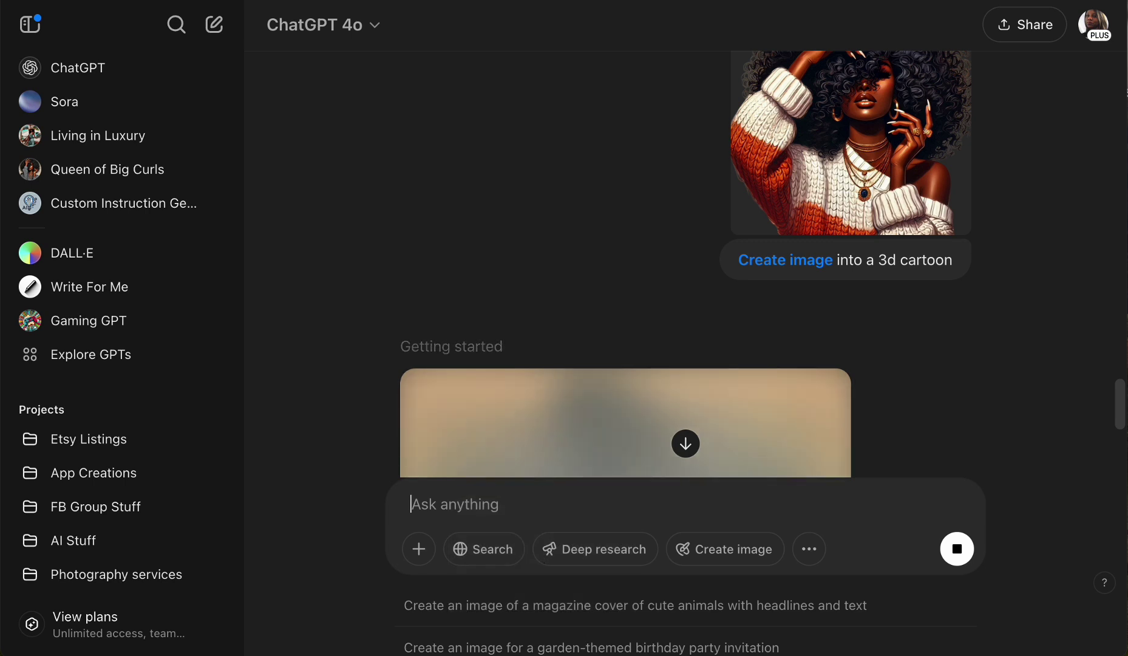
scroll(626, 308, "down", 6)
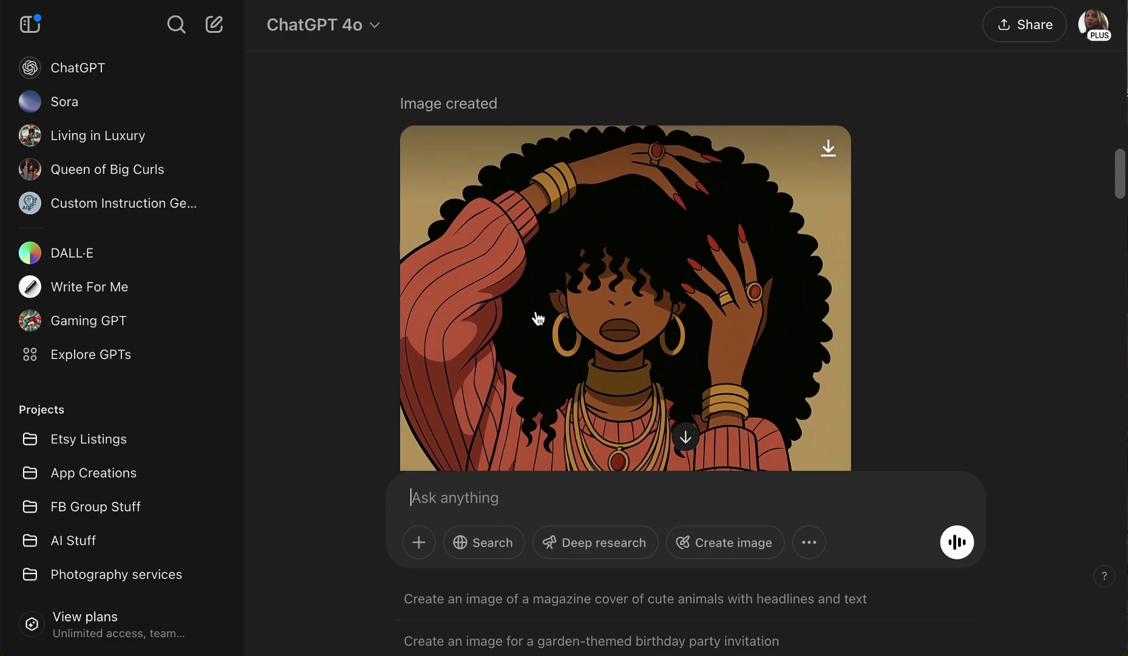
Request a Disney version of the generated 3D cartoon with the prompt "create image into a disney".
scroll(536, 311, "down", 5)
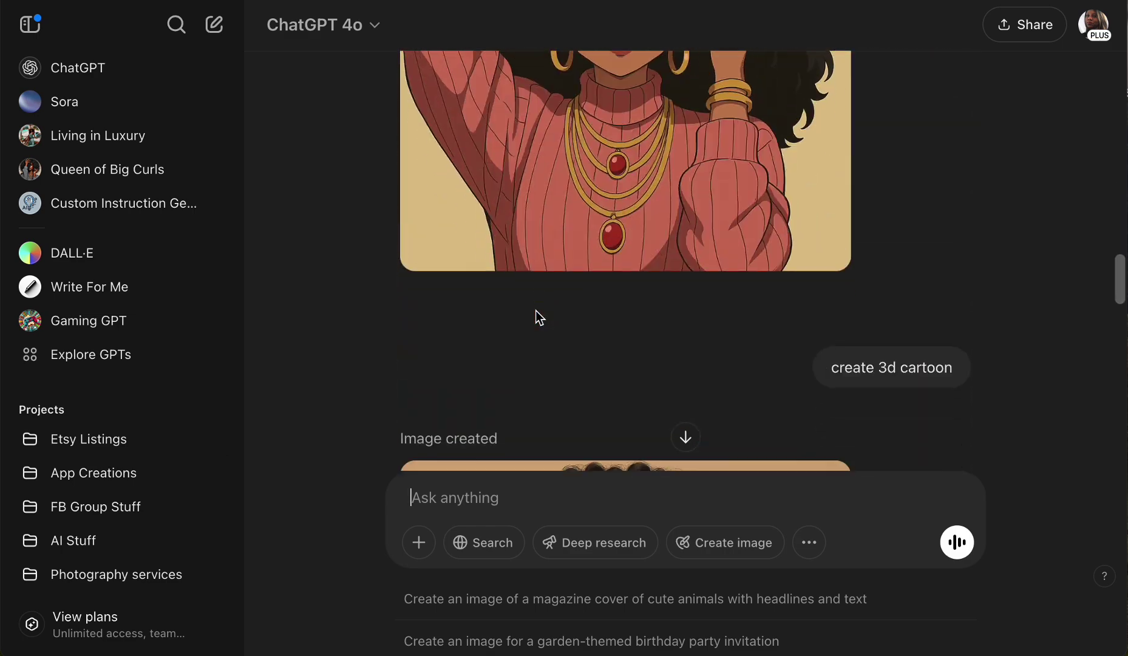
scroll(536, 311, "down", 2)
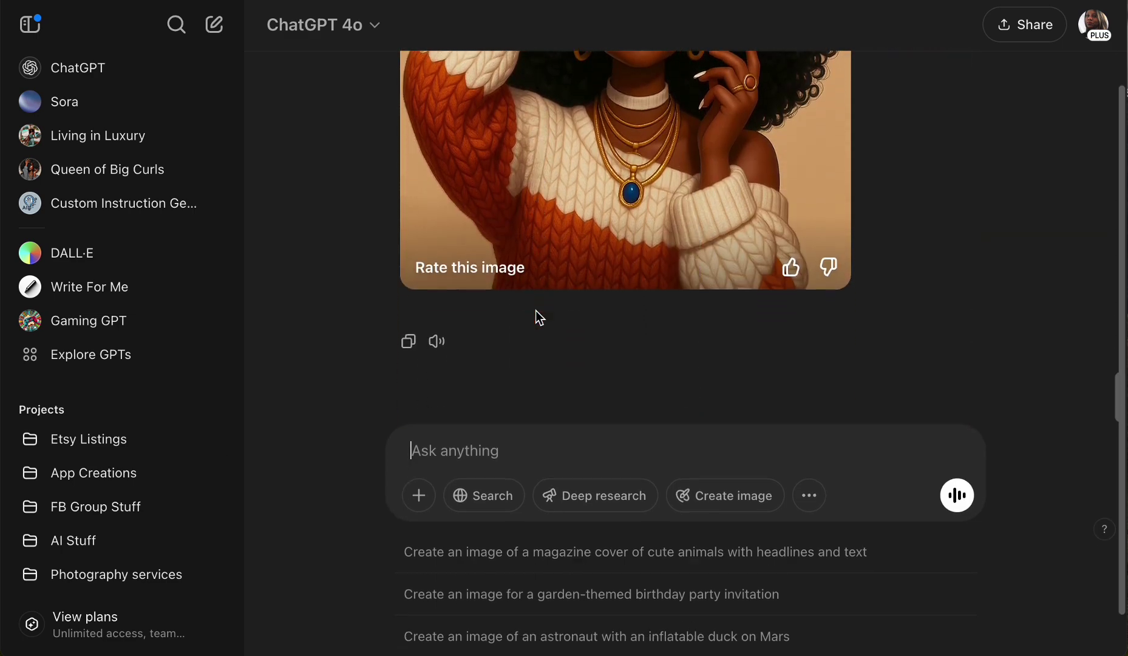
scroll(536, 310, "up", 3)
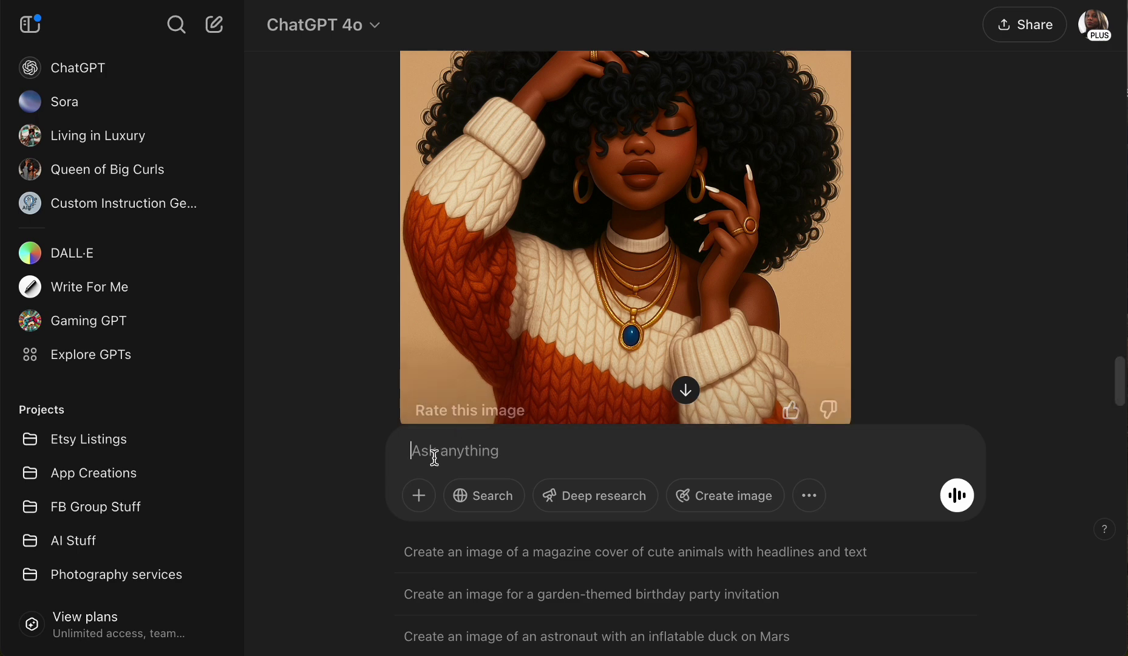
type("create image in")
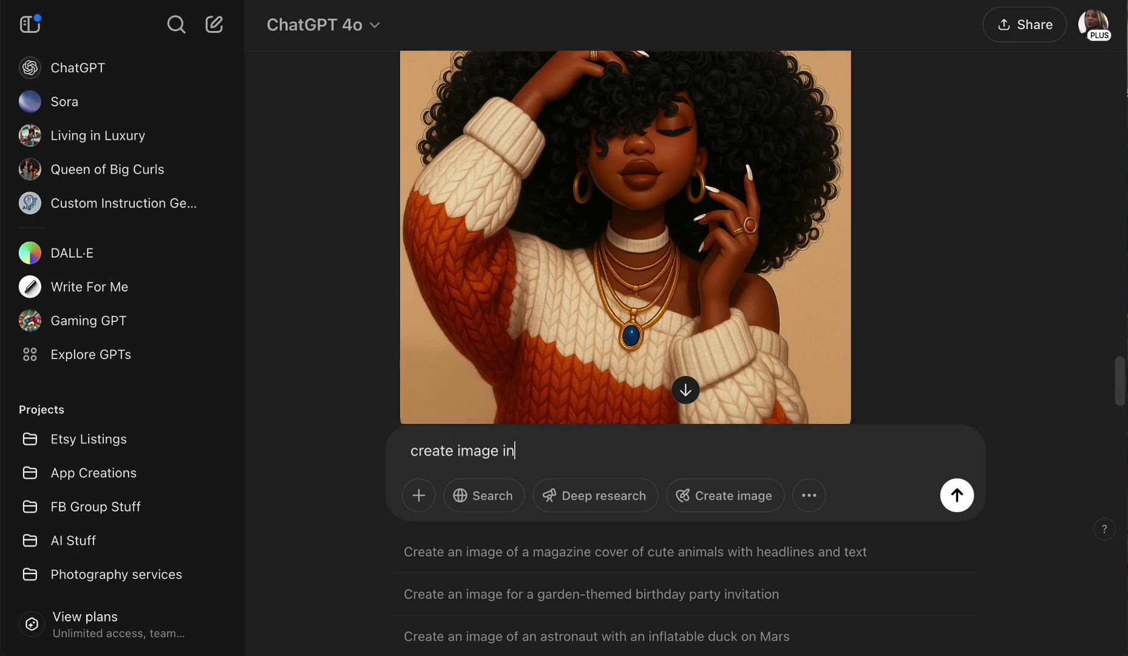
type("to a disney")
key("Return")
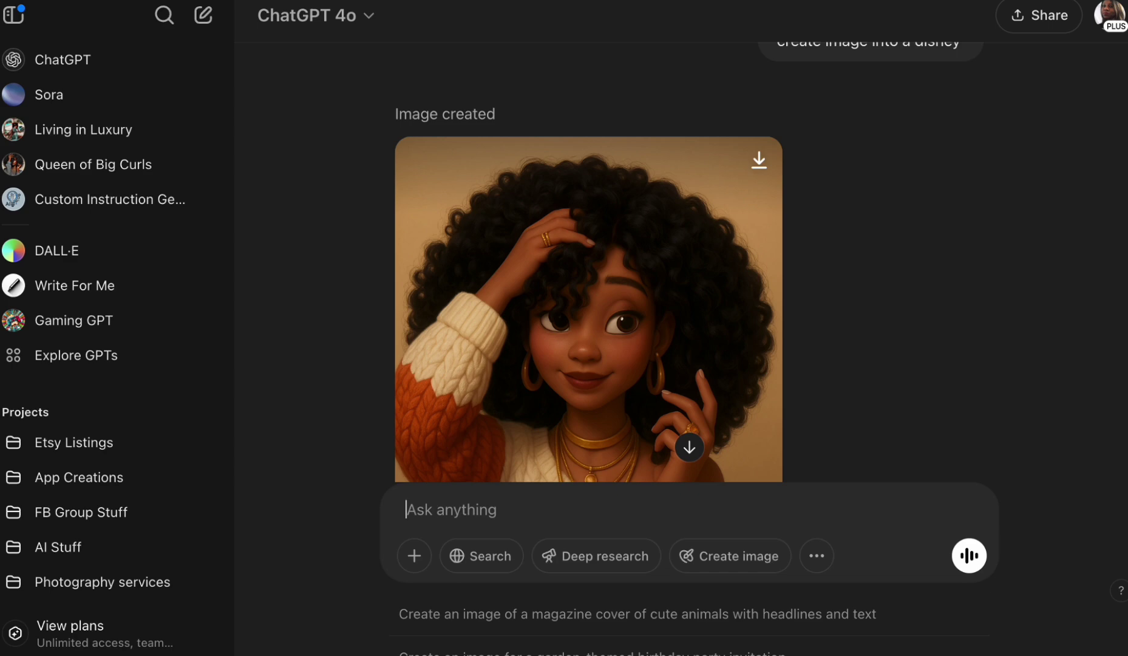
Check the Disney-style image and send a follow-up prompt asking to create an anime version.
scroll(497, 350, "down", 2)
scroll(496, 350, "up", 2)
scroll(499, 351, "down", 2)
scroll(499, 351, "down", 2)
scroll(499, 328, "up", 4)
scroll(498, 277, "down", 3)
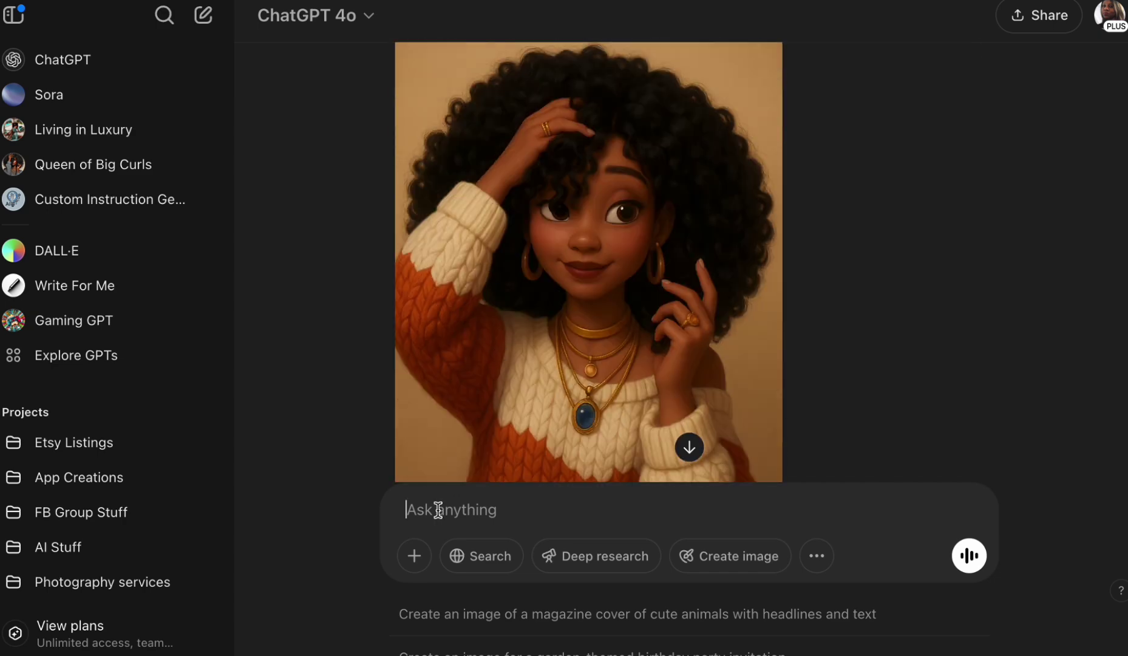
type("create an ainme")
key("Return")
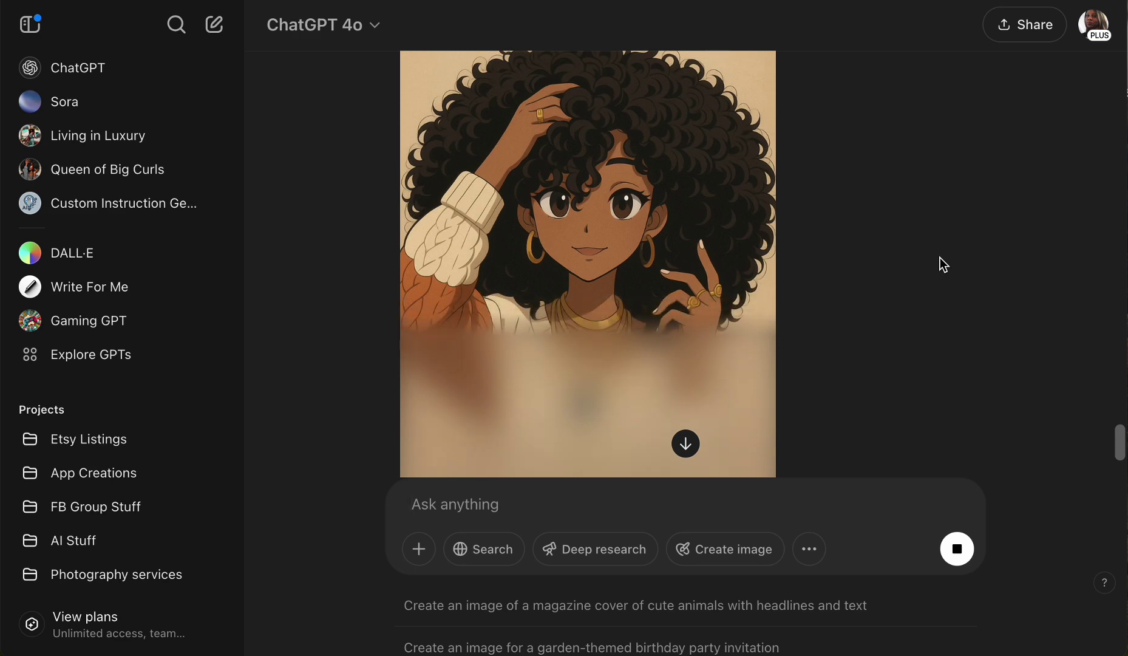
Compare the anime version with the earlier Disney and 3D cartoon images in the conversation.
scroll(940, 264, "down", 3)
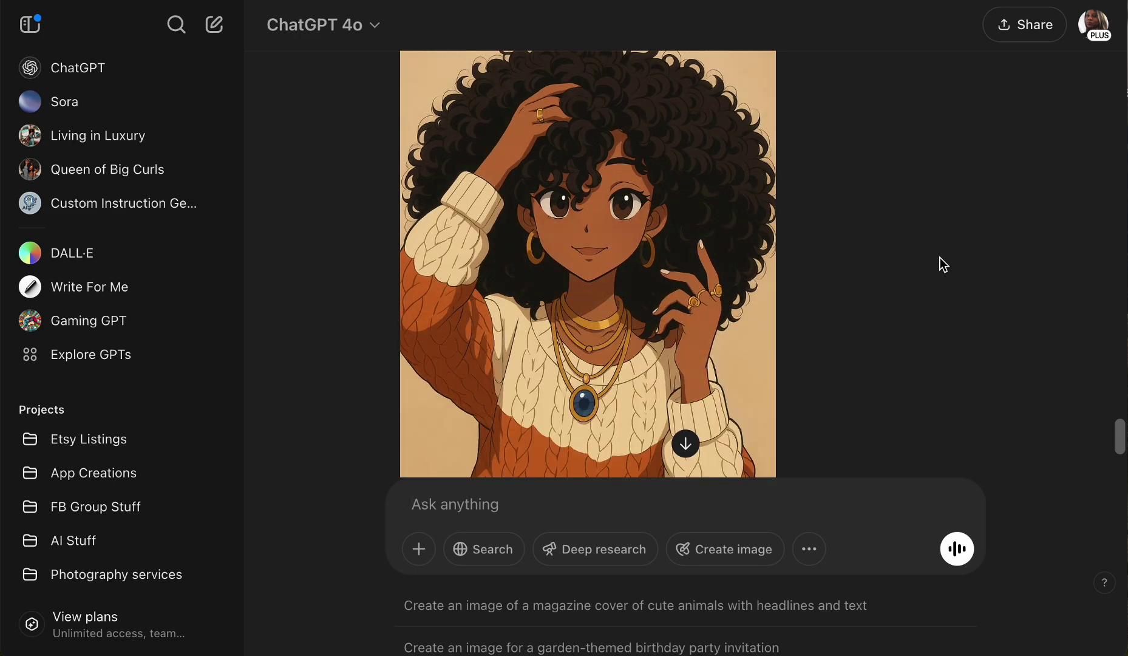
scroll(940, 265, "up", 10)
scroll(940, 261, "down", 3)
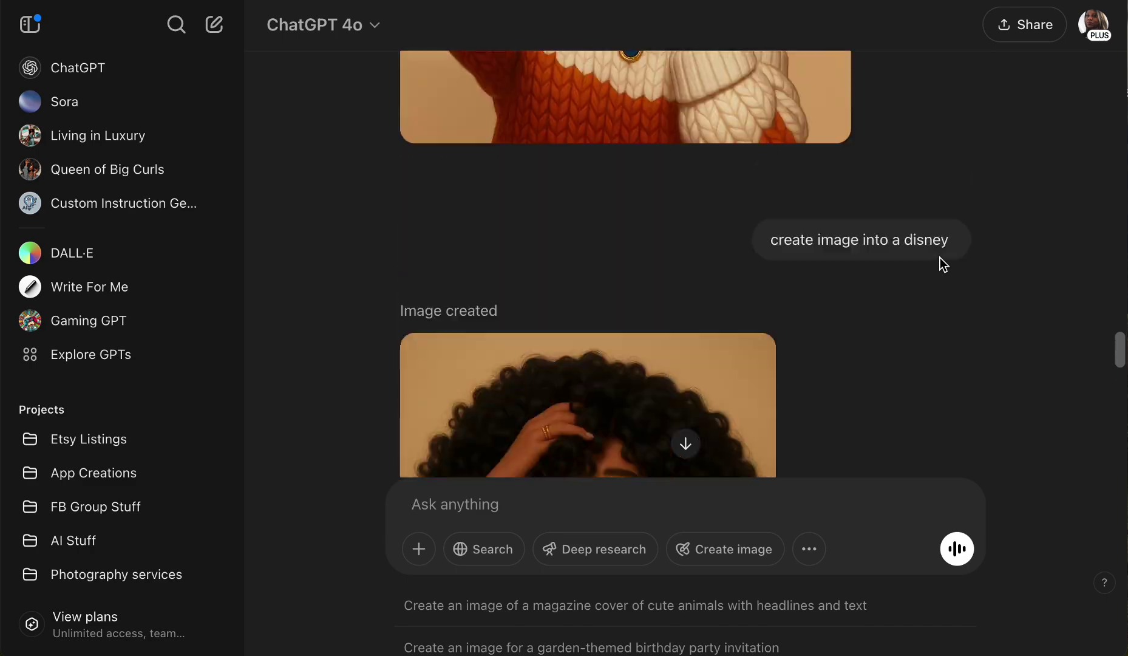
scroll(940, 261, "up", 8)
scroll(940, 261, "down", 3)
scroll(940, 261, "down", 7)
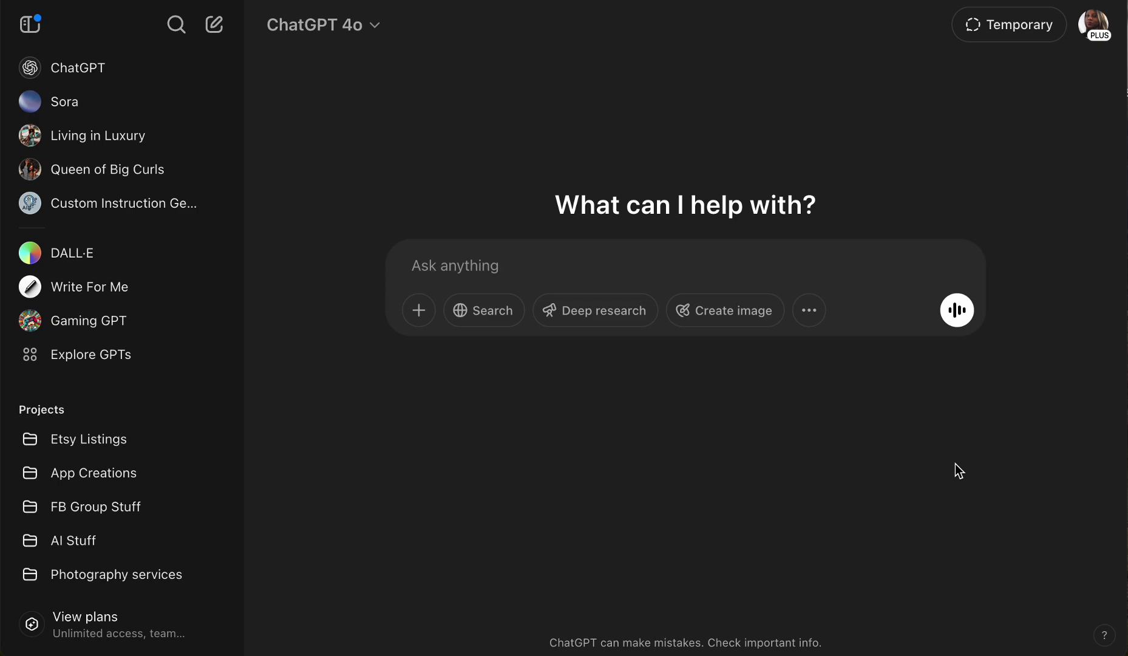
Attach the photo IMG_3221.PNG from the Downloads folder to the new chat.
left_click(419, 314)
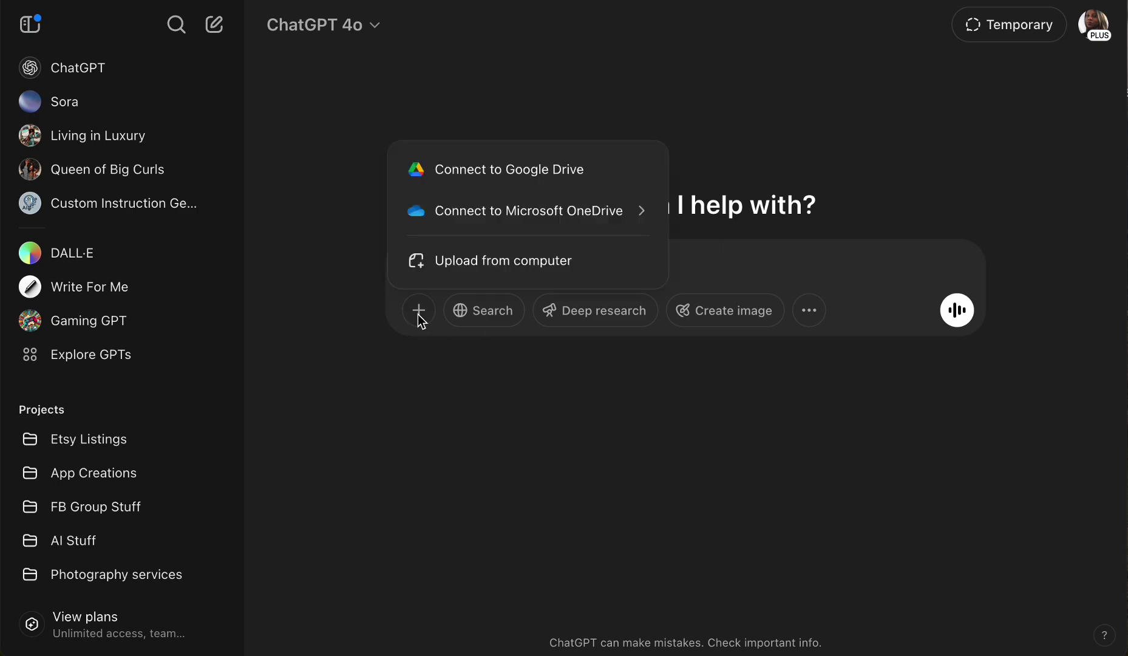
left_click(477, 269)
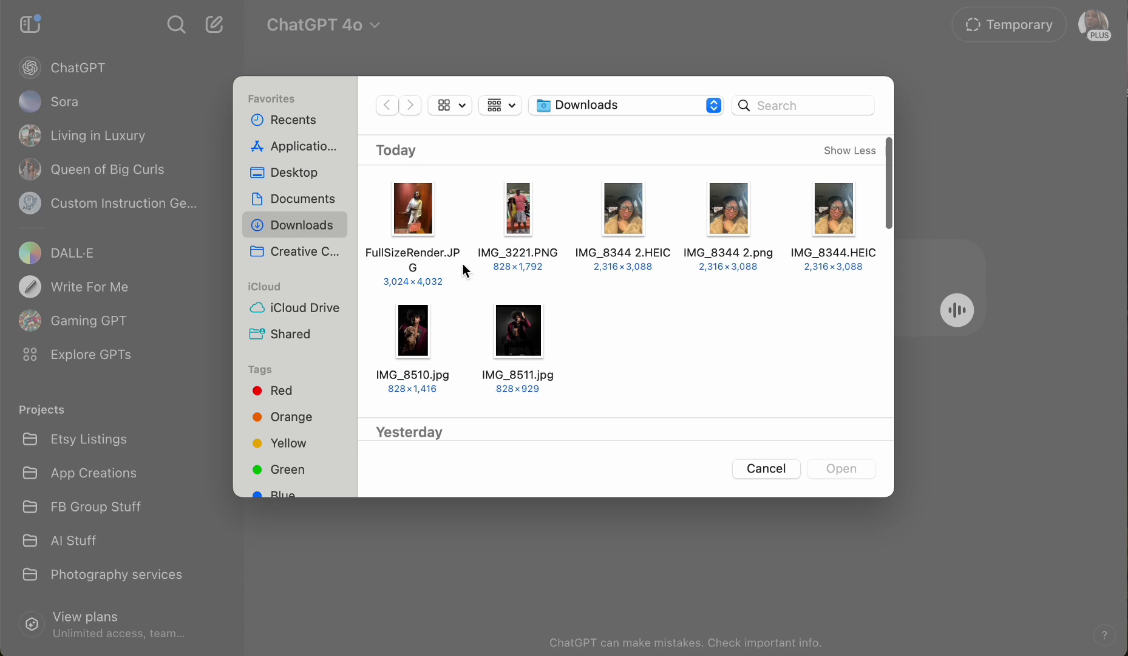
left_click(518, 217)
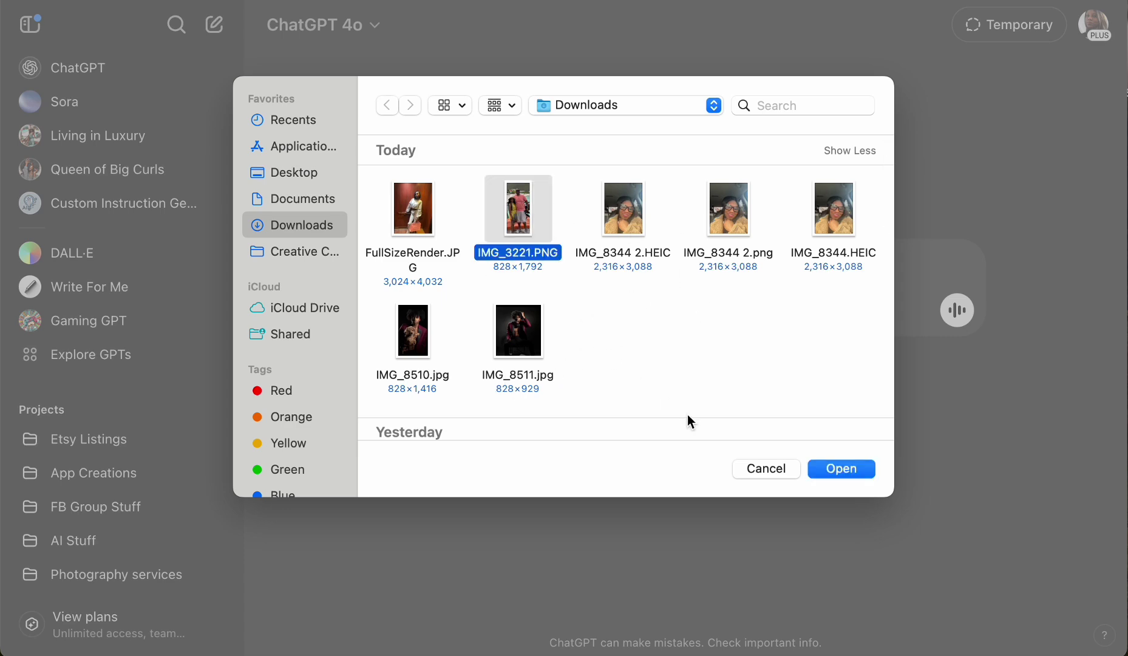
left_click(827, 469)
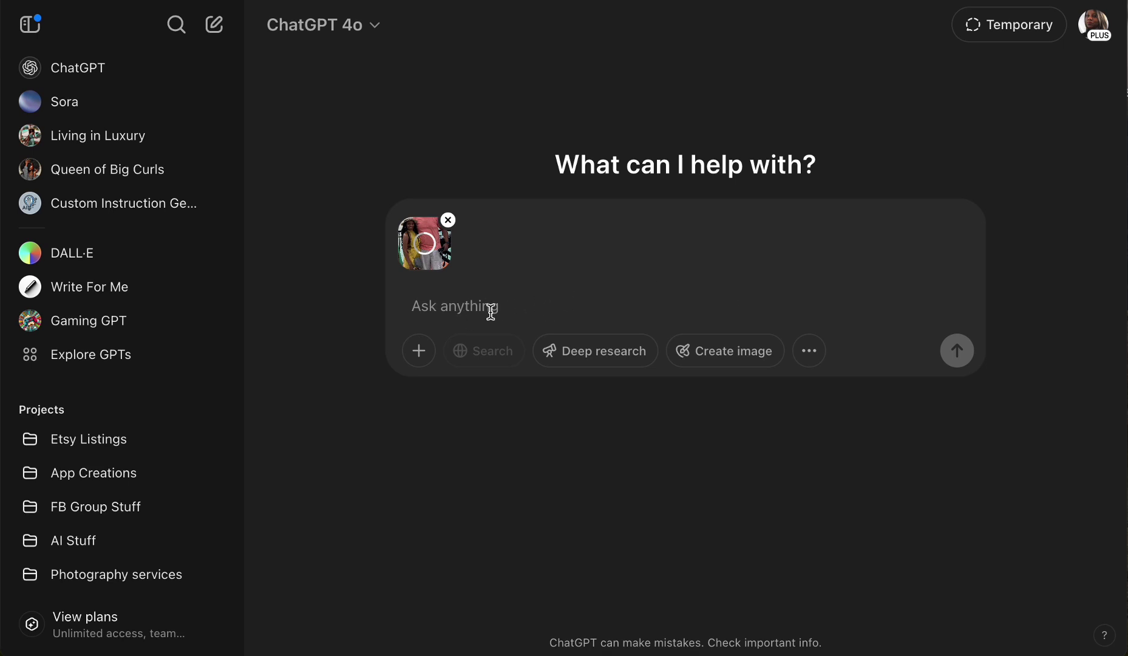
Turn on image creation and send the prompt "Create image into a coloring book" for the attached photo.
type("m")
key("BackSpace")
left_click(766, 358)
type("into a coloring book")
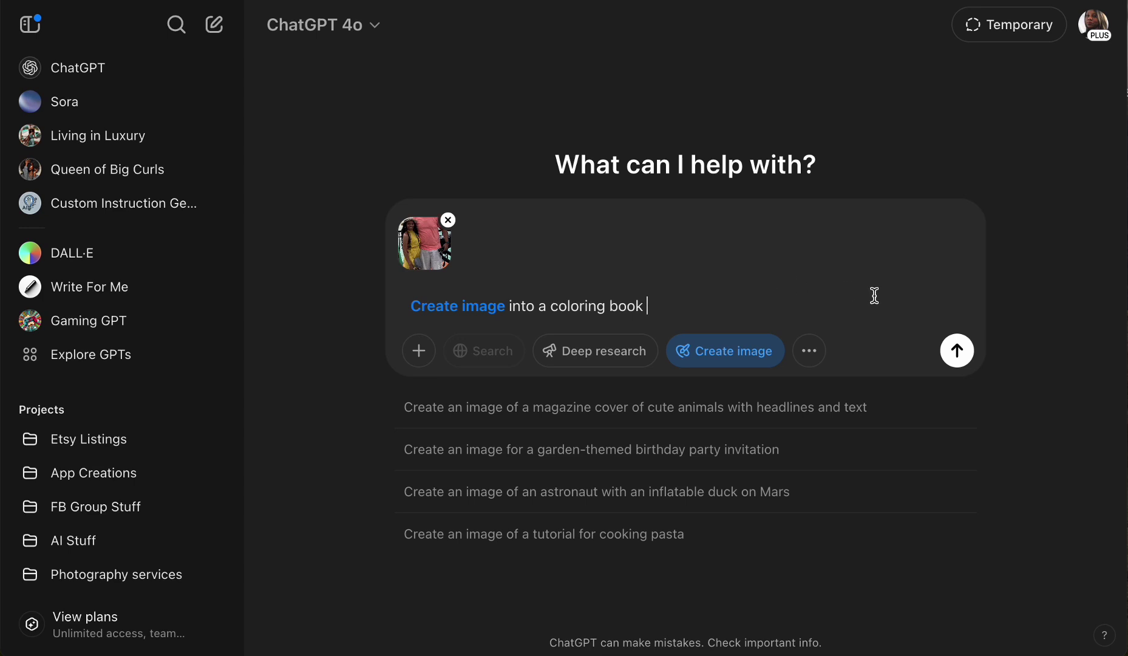
left_click(956, 350)
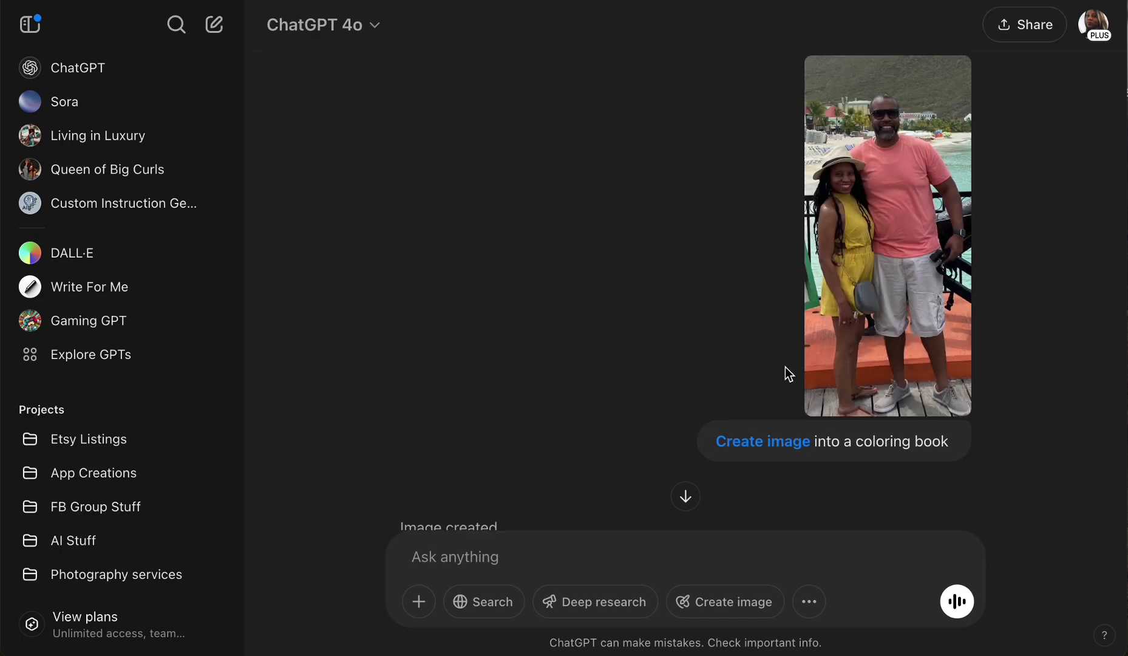
Examine the generated coloring book image of the couple from the faces and background down to the shoes.
scroll(602, 392, "down", 6)
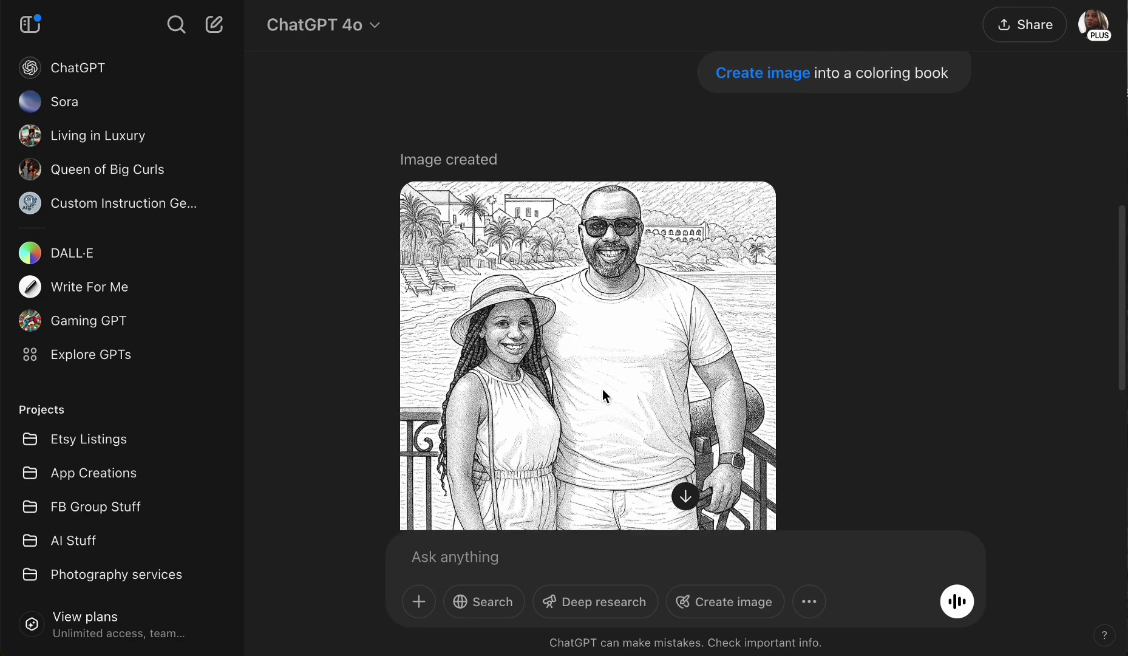
scroll(603, 391, "down", 3)
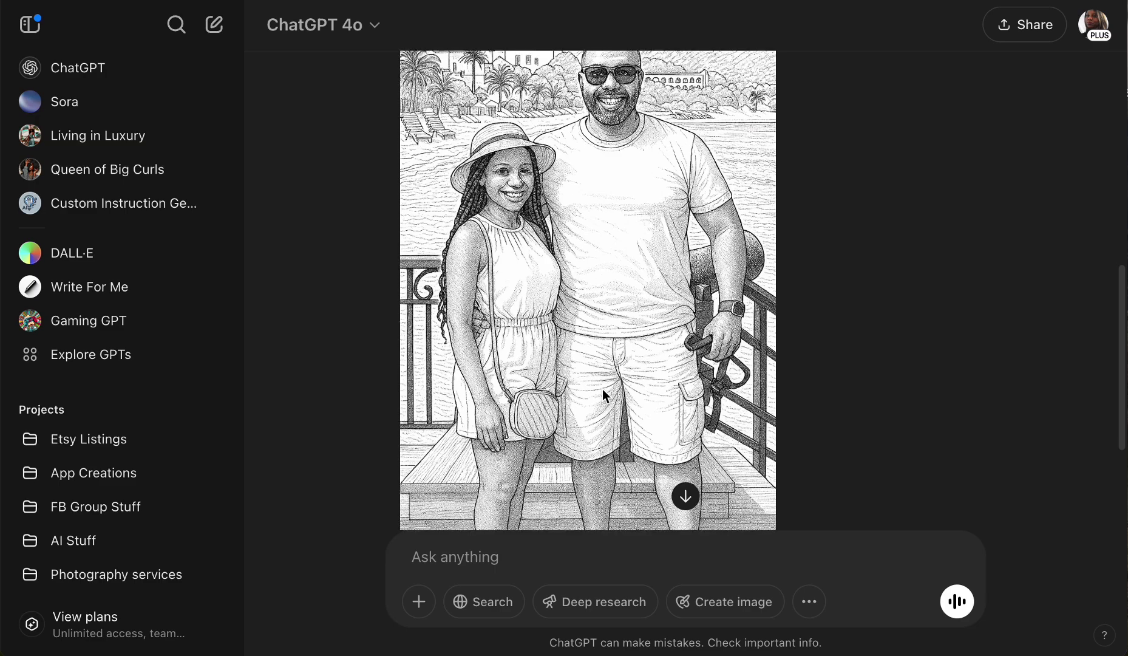
scroll(602, 390, "down", 3)
scroll(603, 391, "up", 3)
scroll(603, 396, "up", 1)
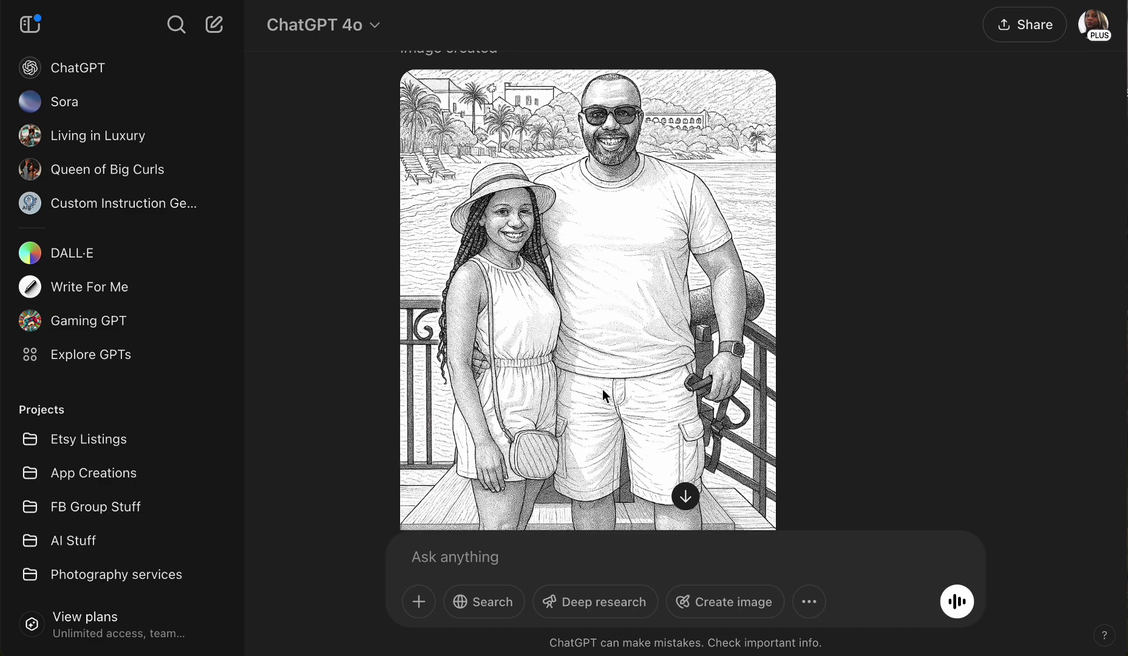
scroll(603, 393, "up", 2)
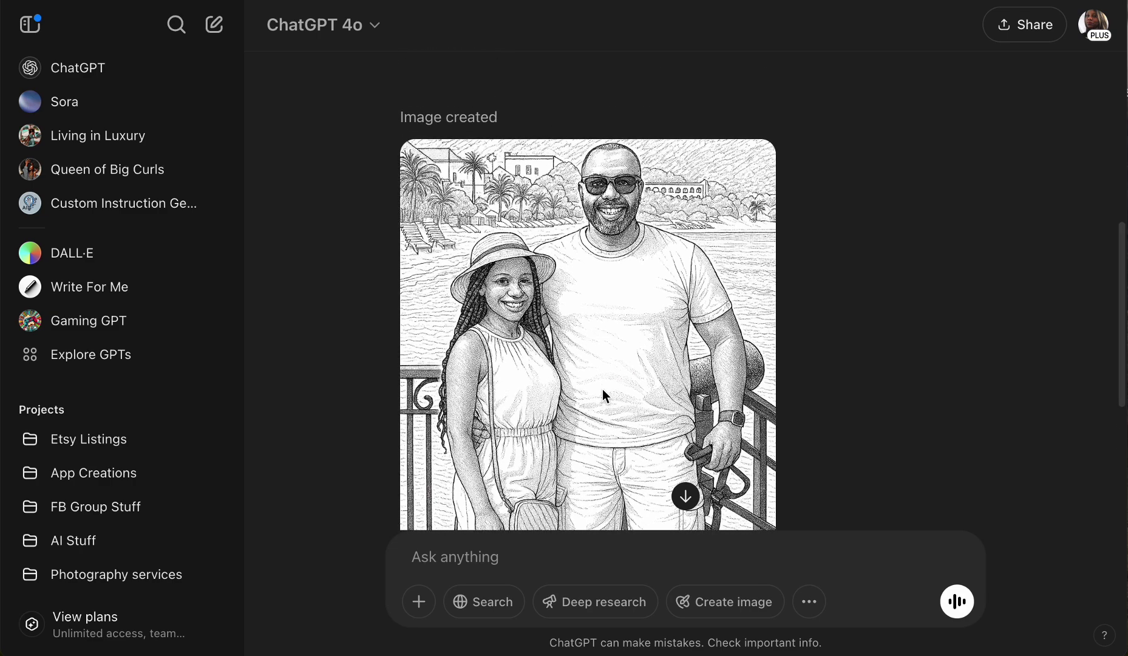
scroll(604, 393, "up", 1)
scroll(603, 394, "down", 1)
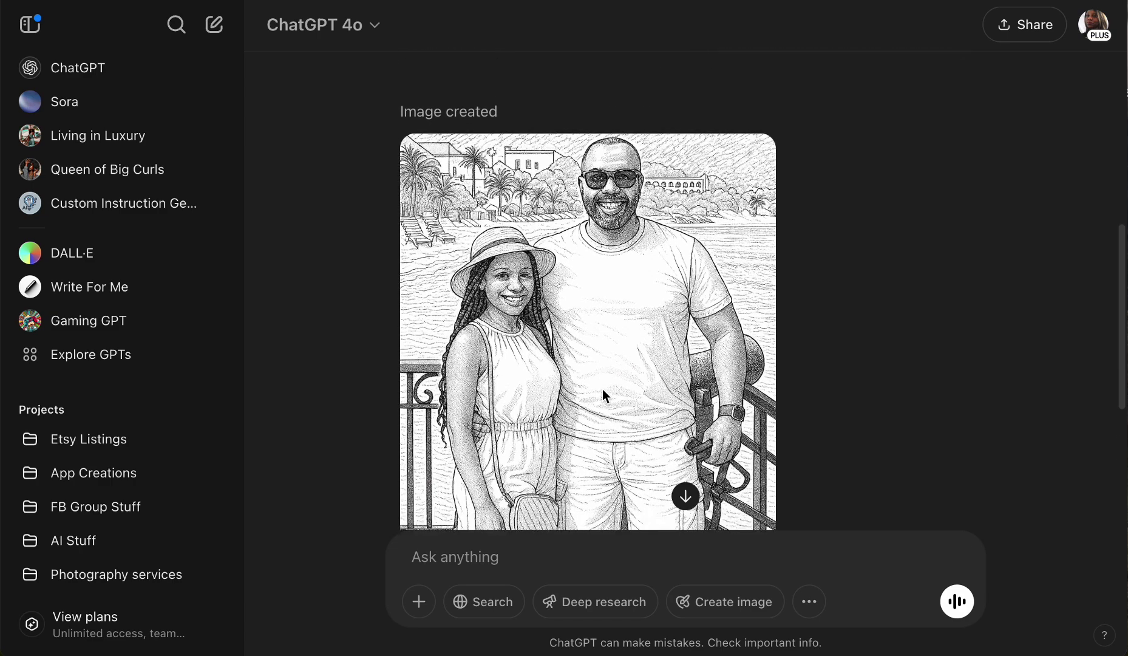
scroll(604, 394, "down", 1)
scroll(603, 394, "down", 1)
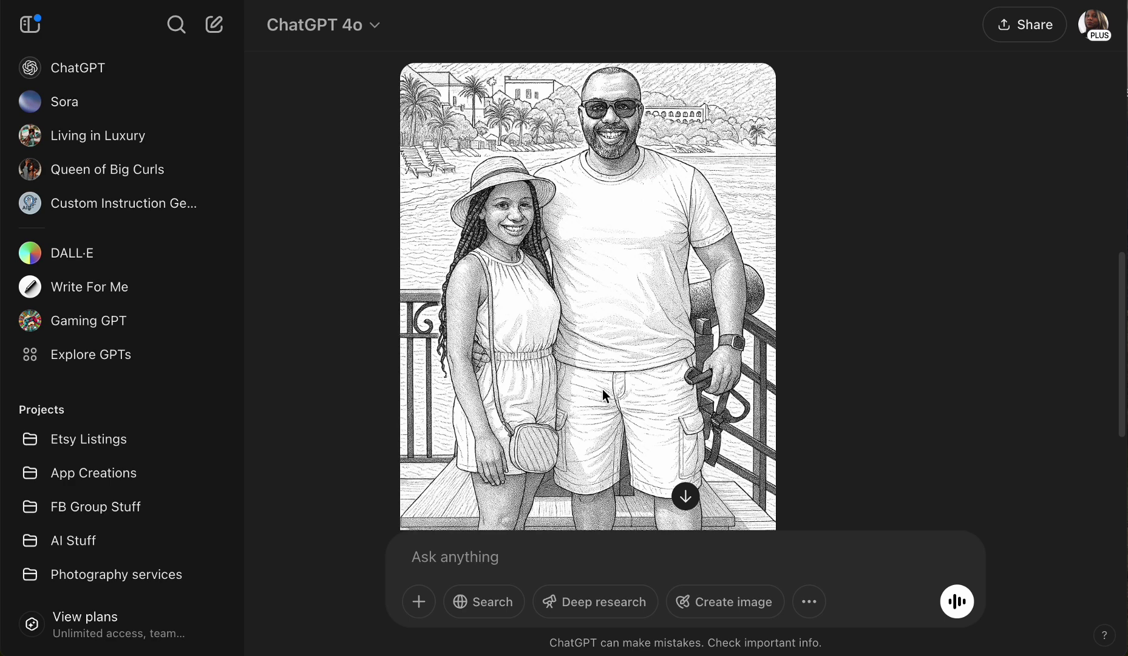
scroll(603, 393, "down", 1)
scroll(604, 392, "up", 1)
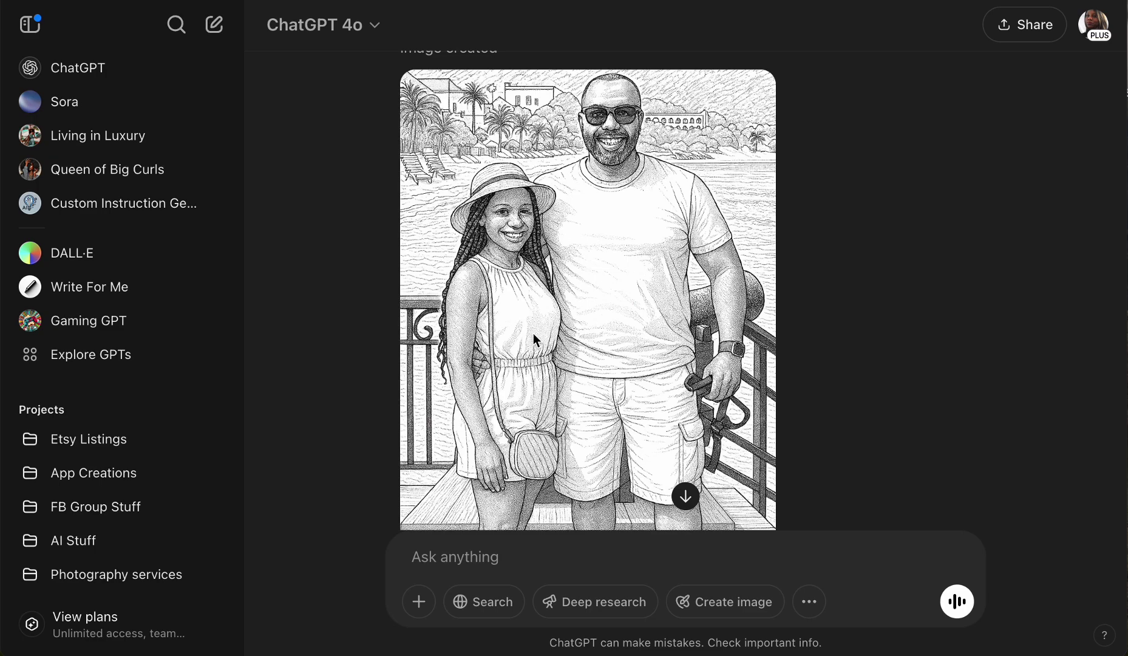
scroll(534, 335, "down", 3)
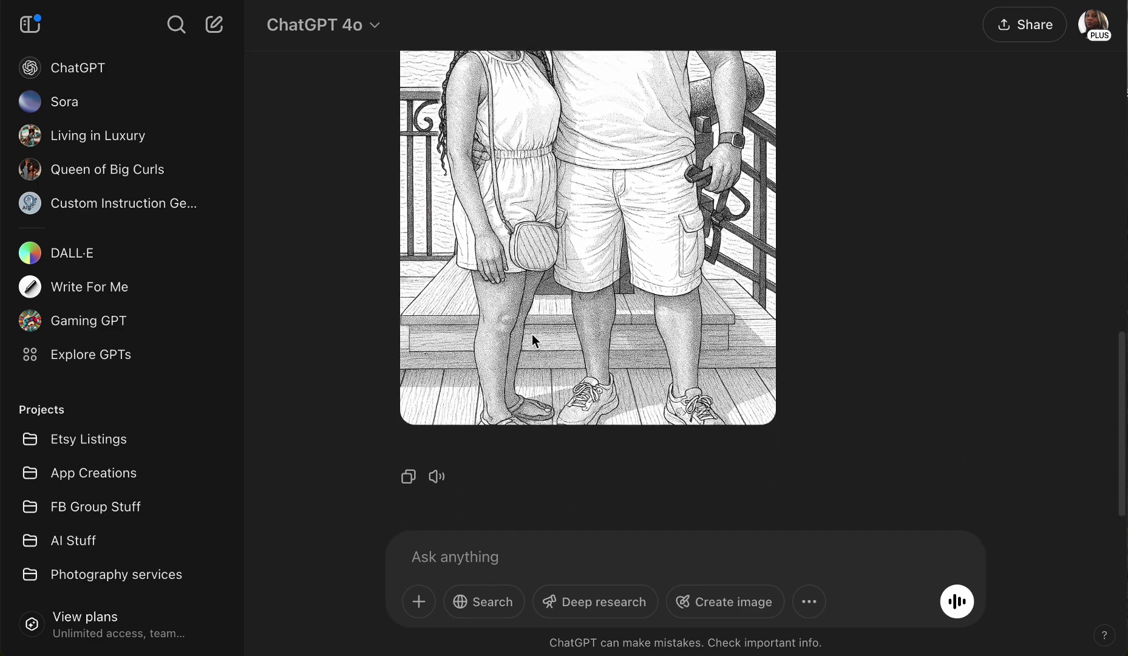
scroll(534, 341, "up", 5)
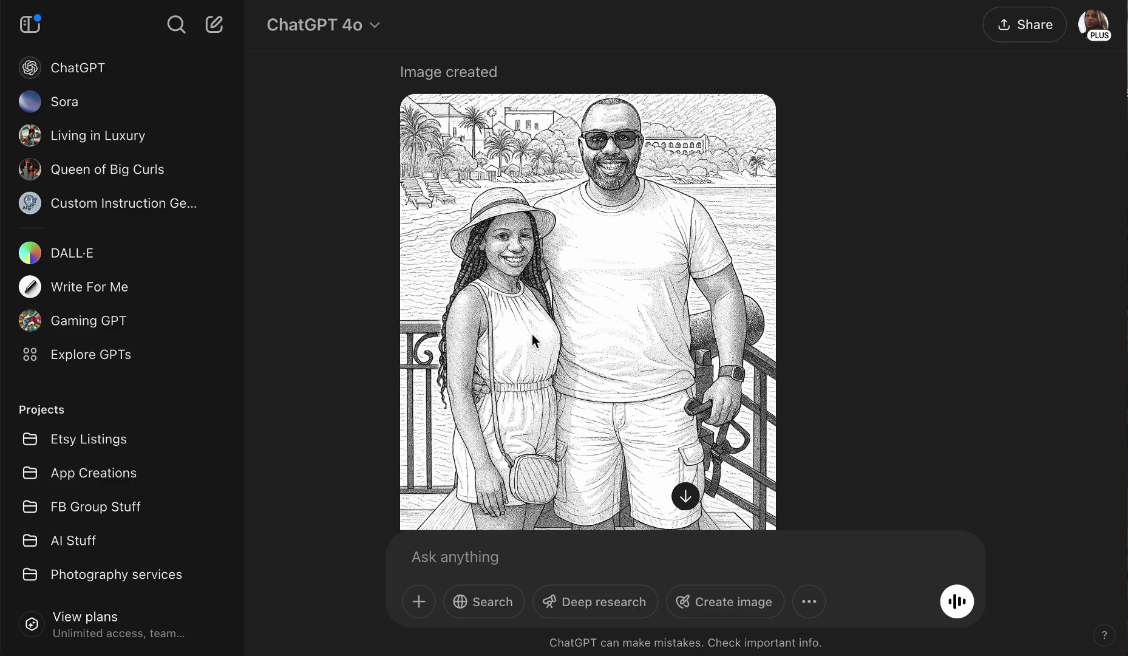
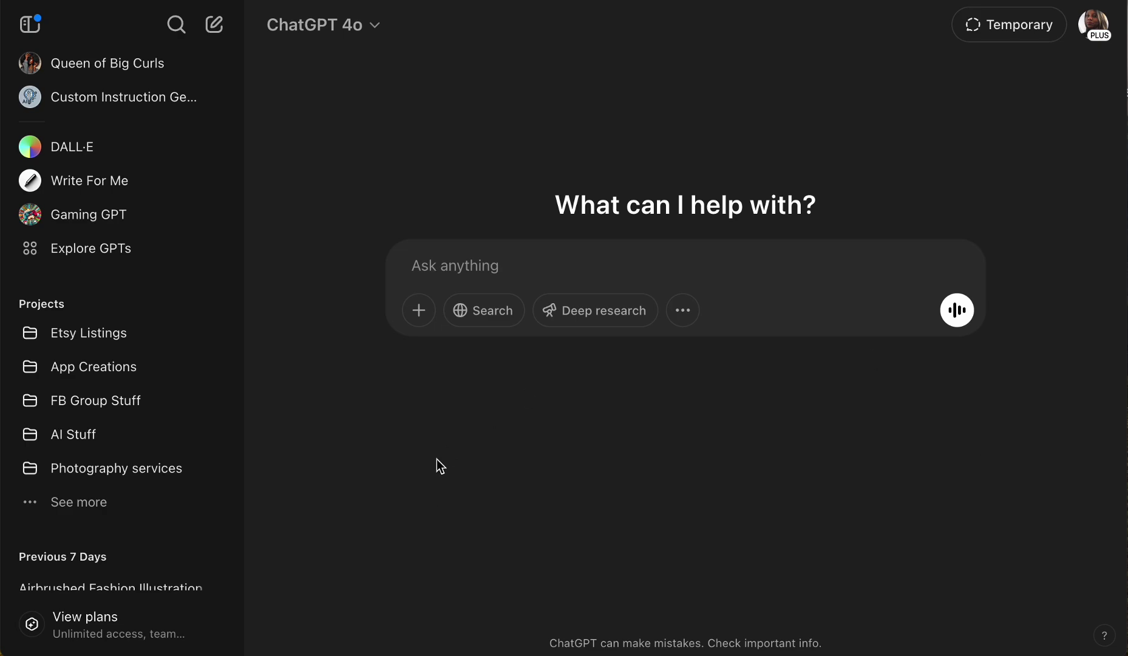
Attach IMG_3221.PNG from the Downloads folder to another new chat.
left_click(418, 312)
left_click(479, 265)
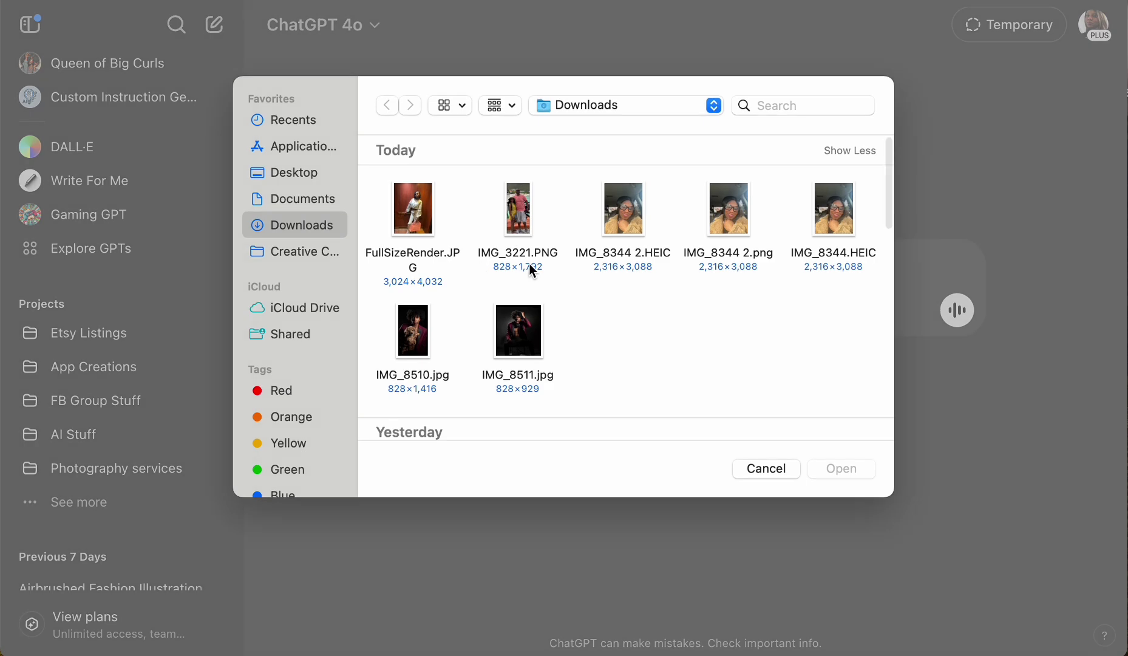
left_click(527, 231)
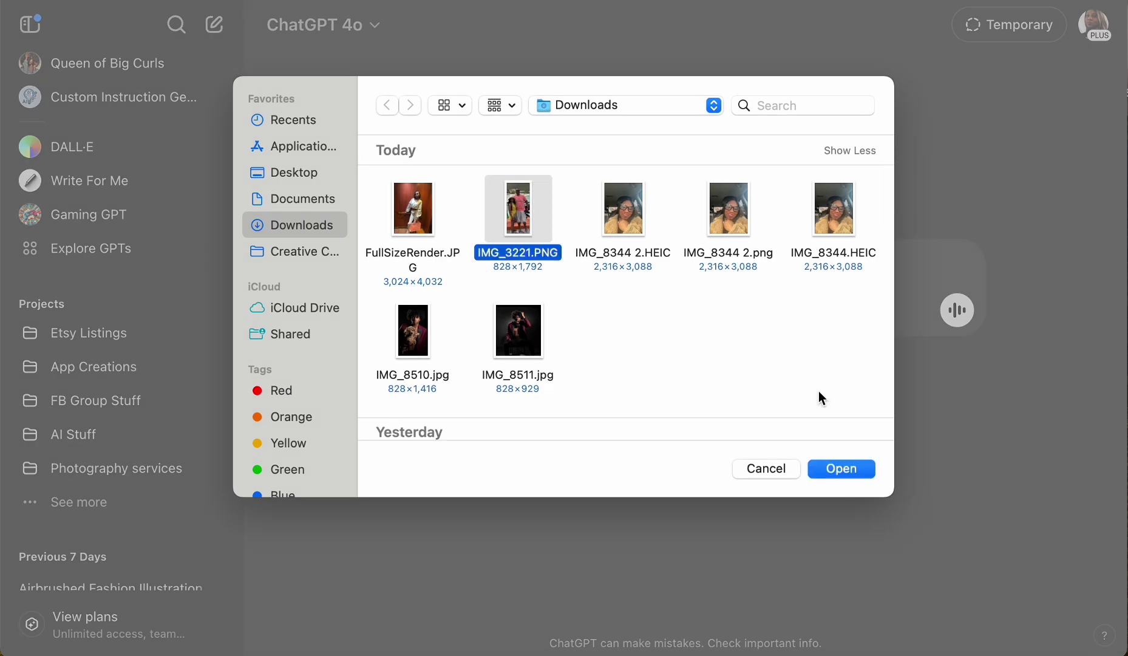
left_click(843, 469)
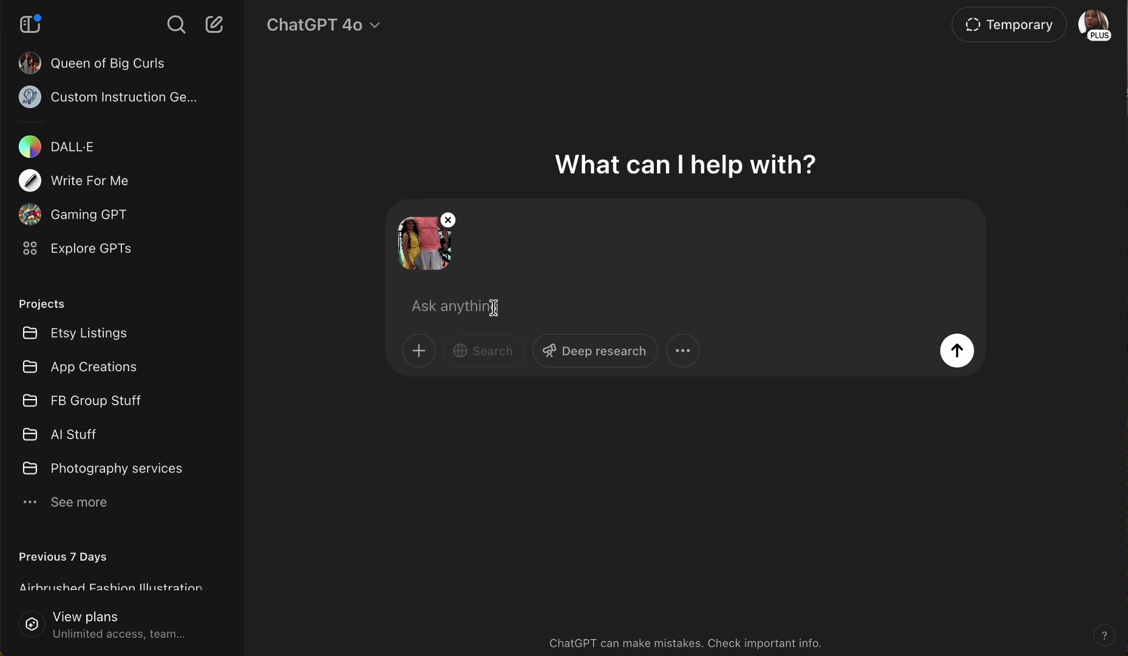
Send the prompt "create this into a proud family cartoon" for the attached photo.
left_click(462, 311)
left_click(461, 311)
type("create thi")
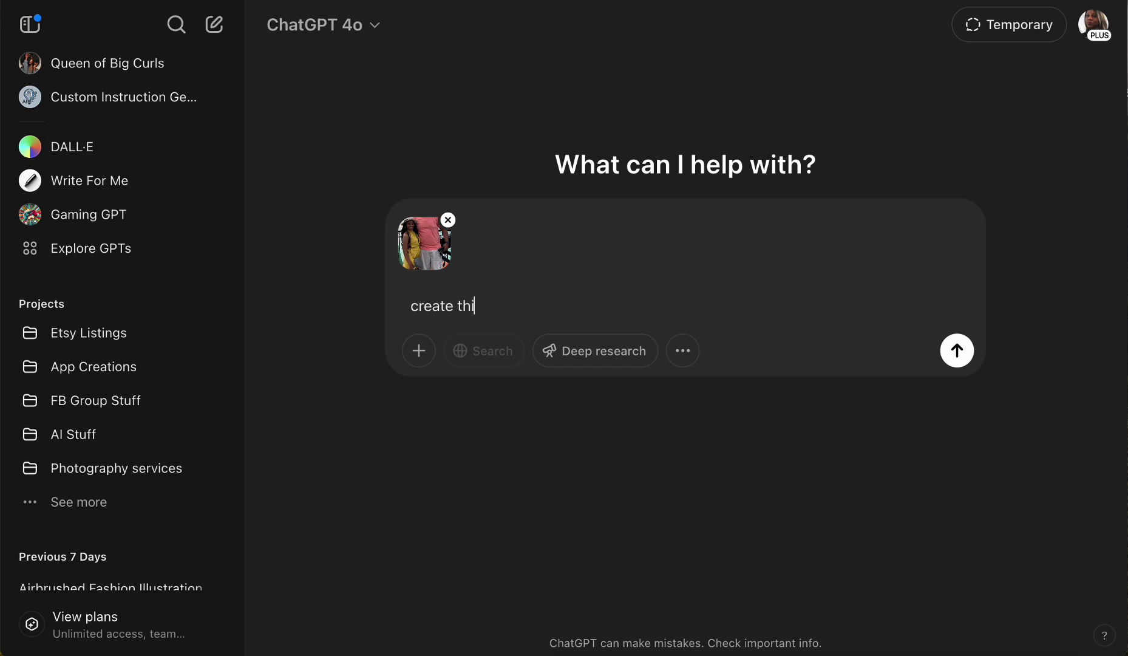
type("s into a proud ")
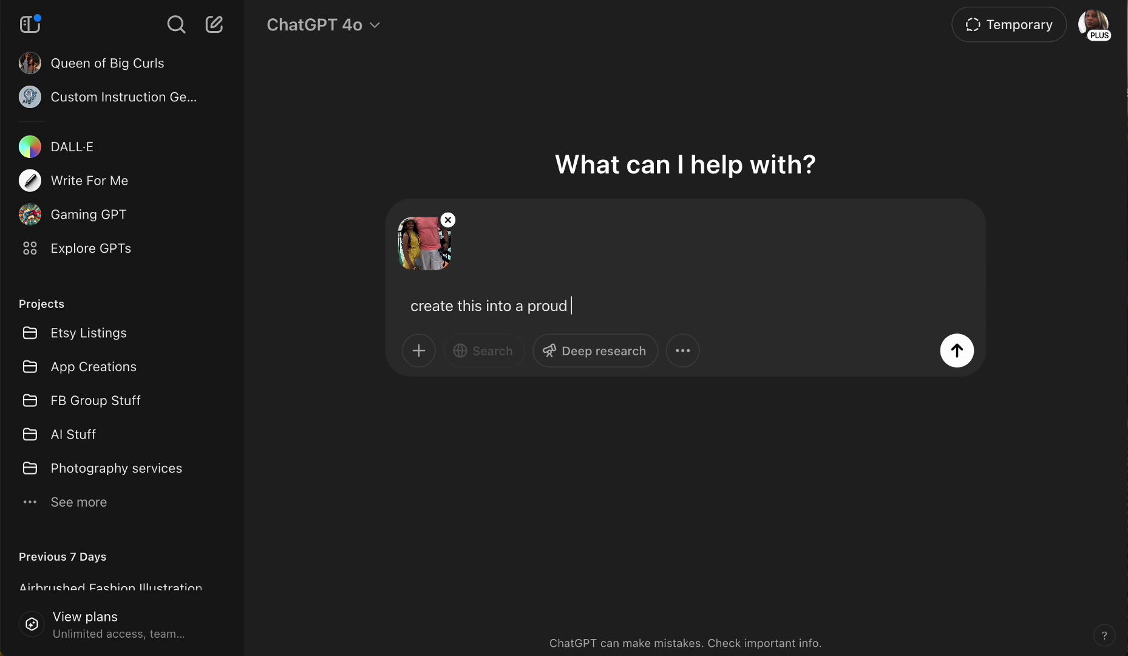
type("family cartoon")
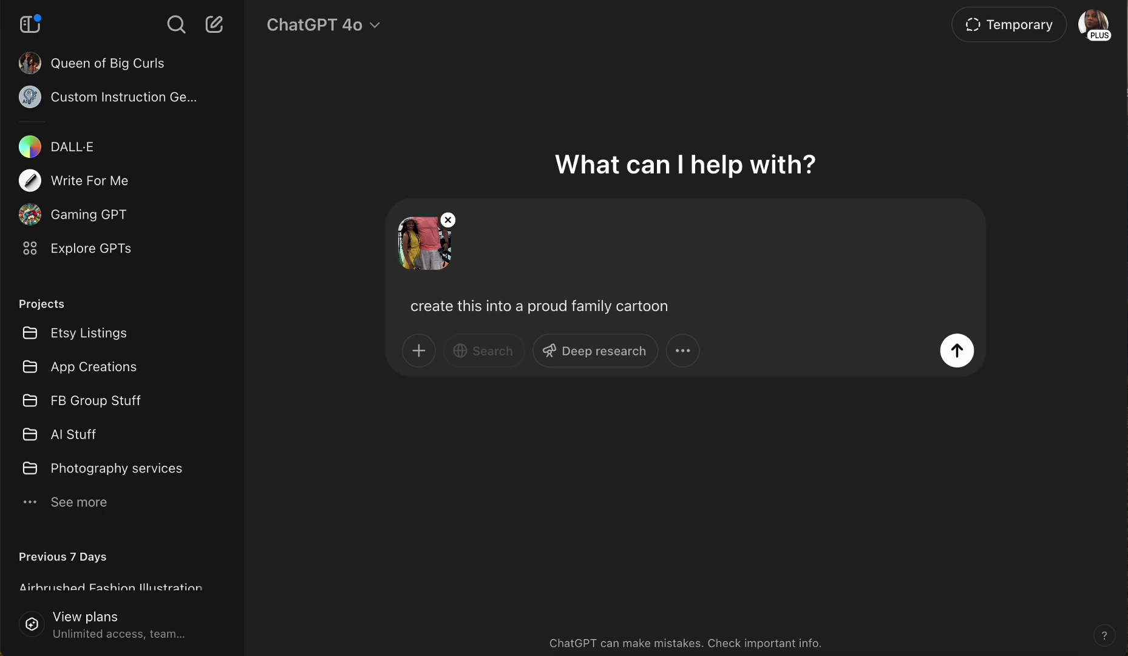
key("Return")
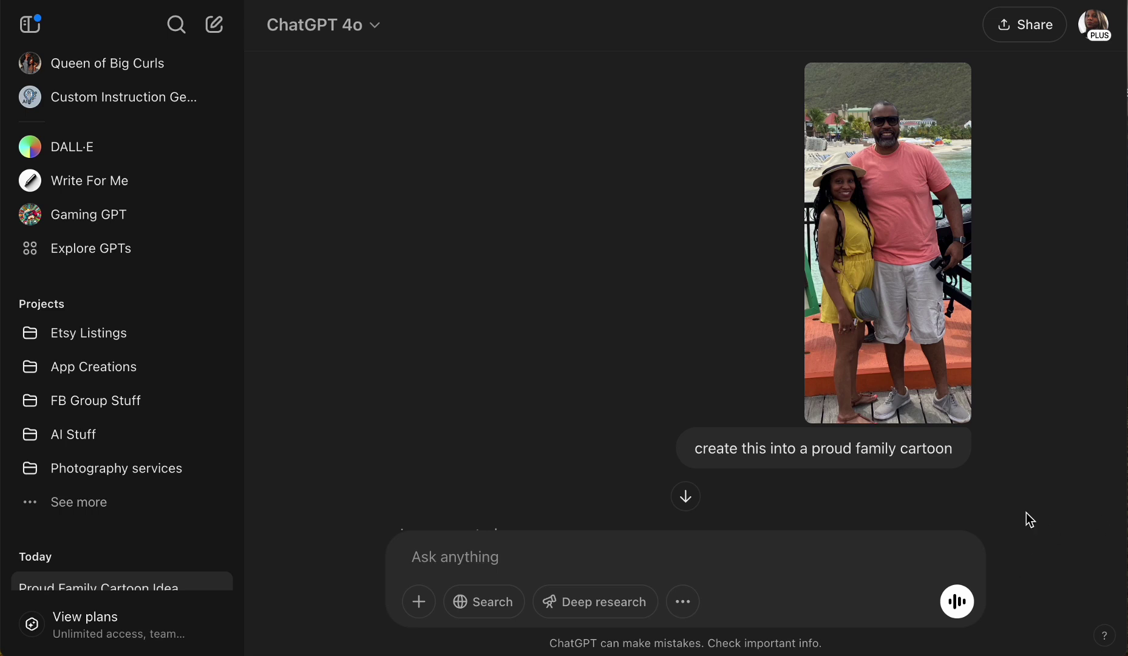
Compare the generated Proud Family cartoon with the enlarged original photo of the couple.
scroll(1042, 478, "down", 5)
scroll(1042, 478, "down", 3)
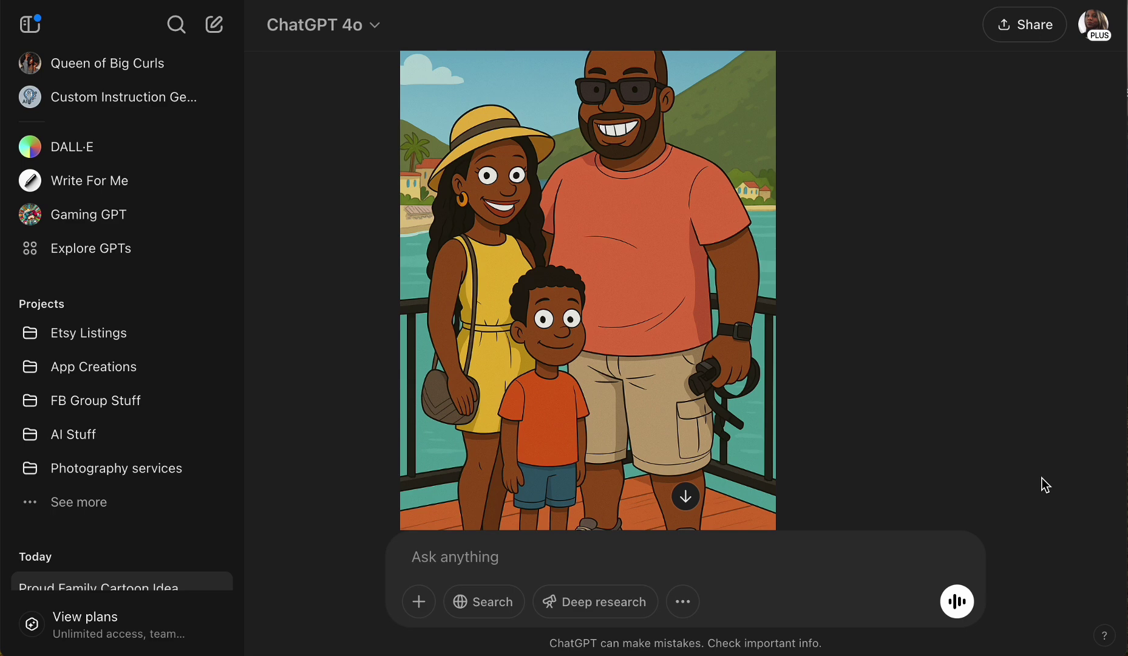
scroll(1042, 478, "up", 8)
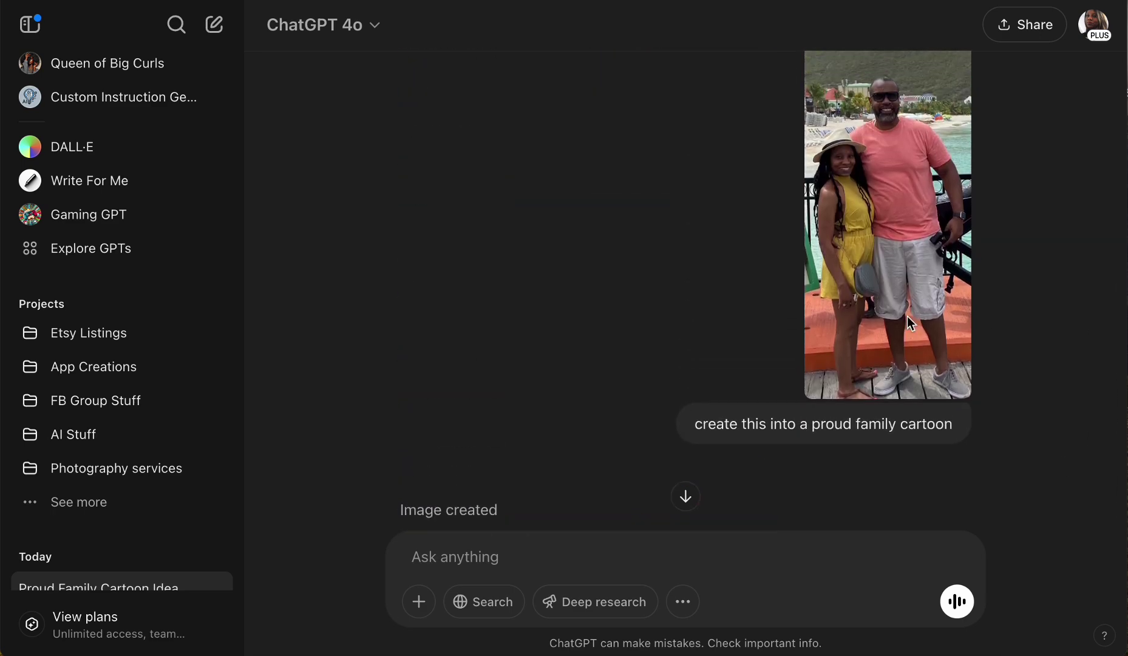
left_click(891, 289)
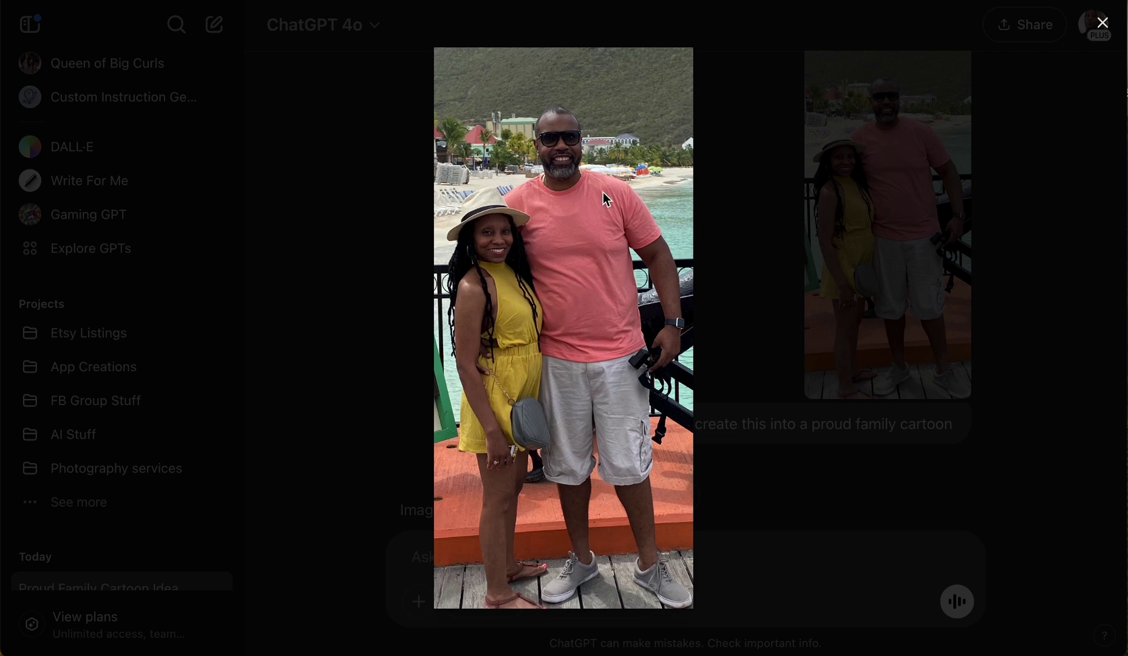
left_click(1102, 23)
Examine the generated cartoon family from faces to shoes against the source photo, including the area beneath the image.
scroll(780, 404, "down", 5)
scroll(779, 402, "down", 4)
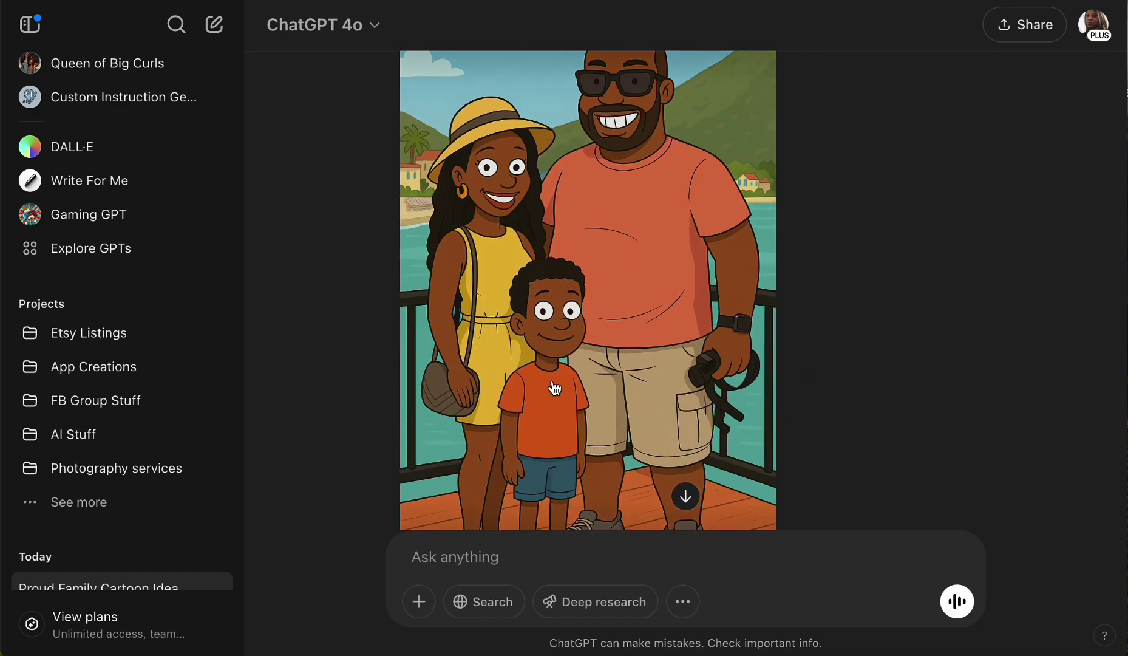
scroll(555, 389, "down", 2)
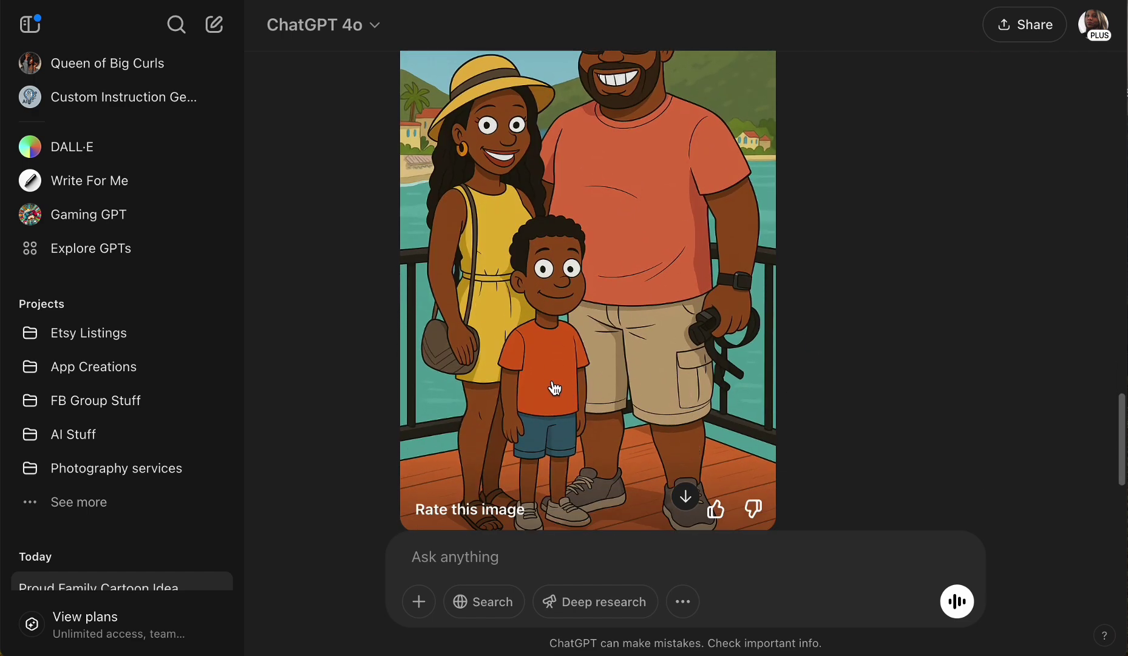
scroll(555, 392, "up", 3)
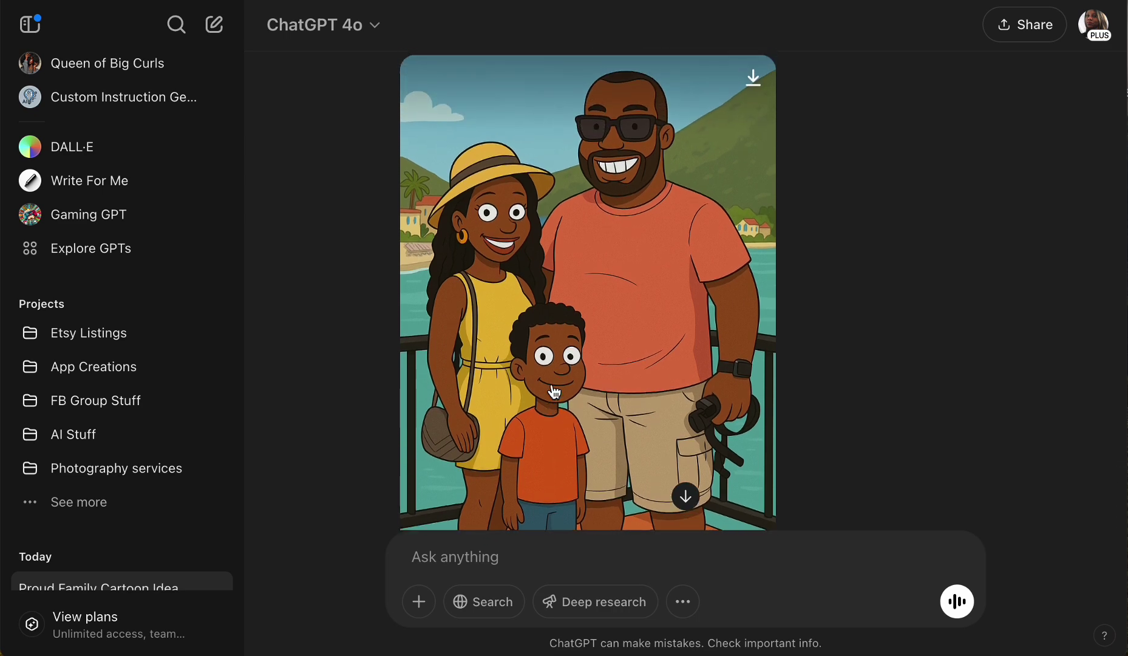
scroll(555, 392, "up", 8)
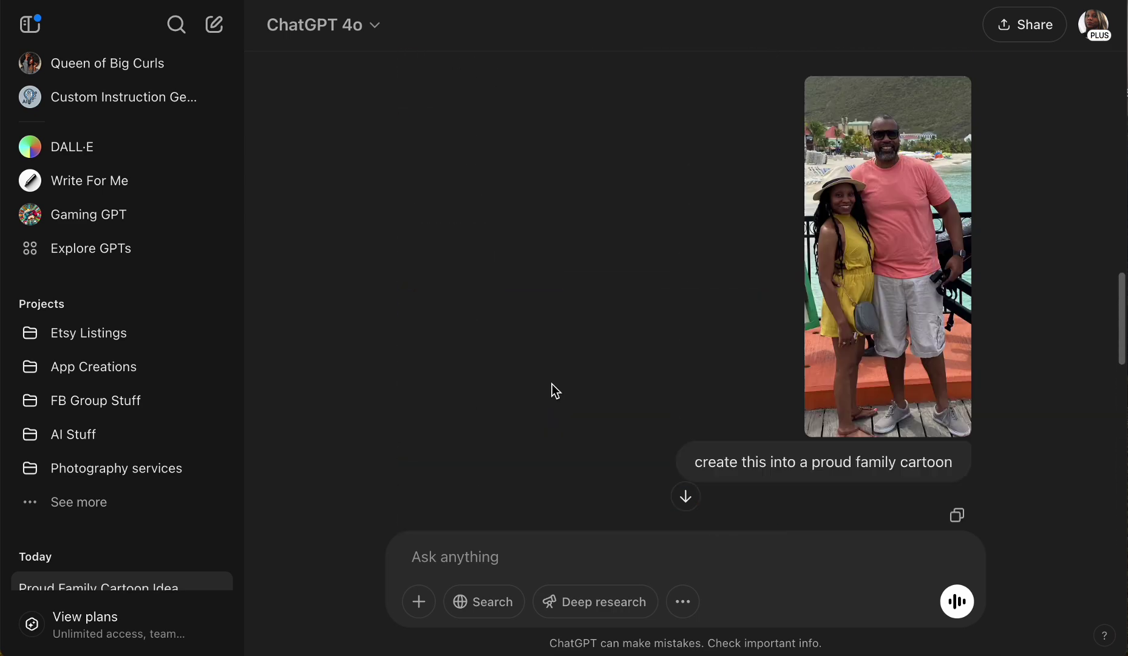
scroll(554, 391, "down", 8)
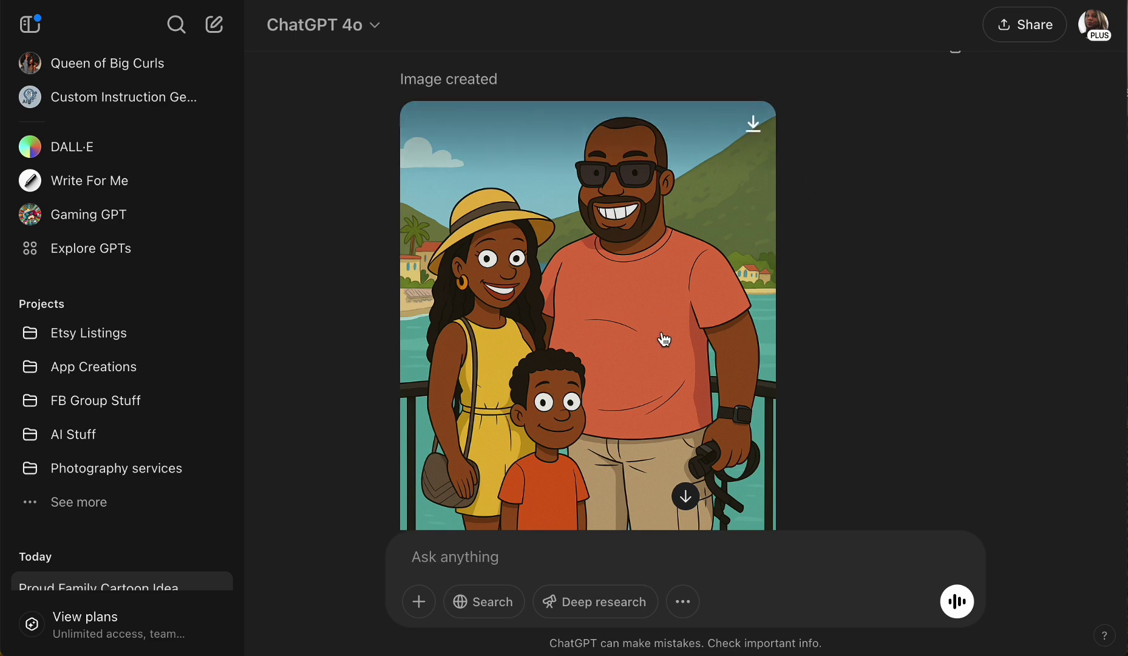
scroll(665, 339, "down", 4)
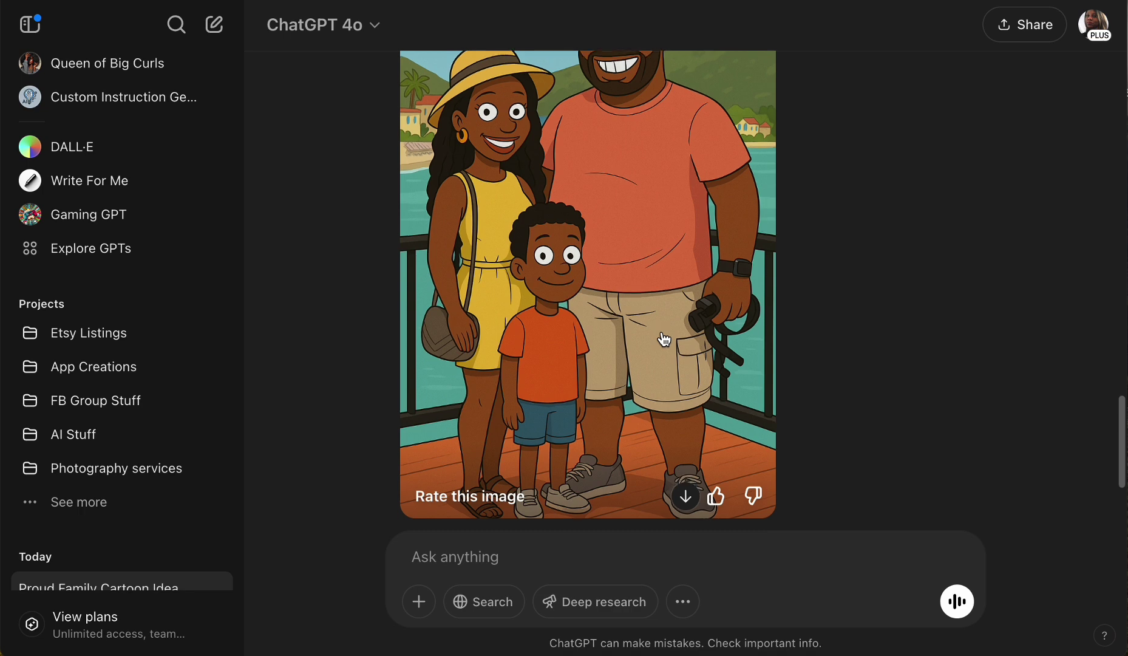
scroll(664, 339, "up", 2)
scroll(664, 339, "down", 5)
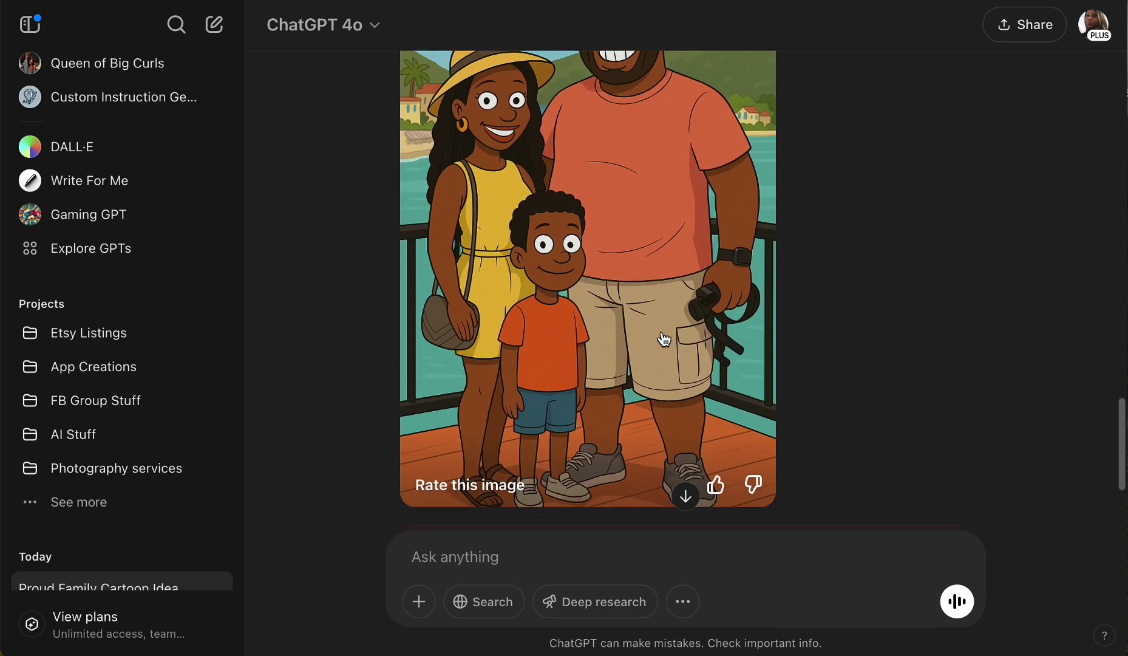
scroll(701, 327, "down", 5)
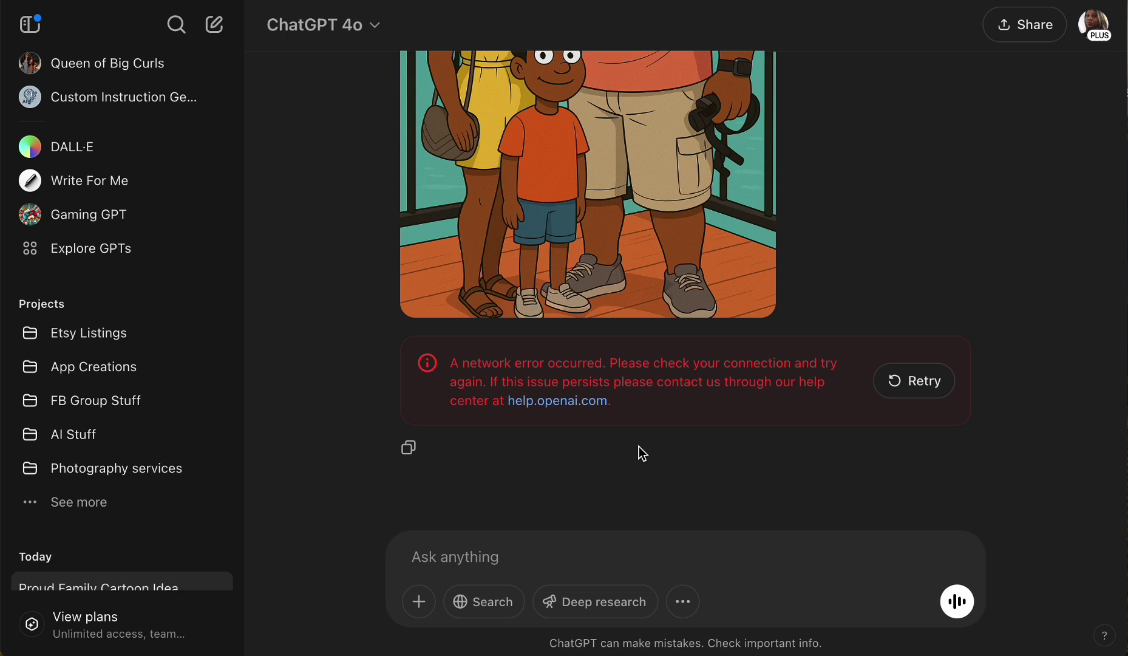
scroll(639, 446, "up", 8)
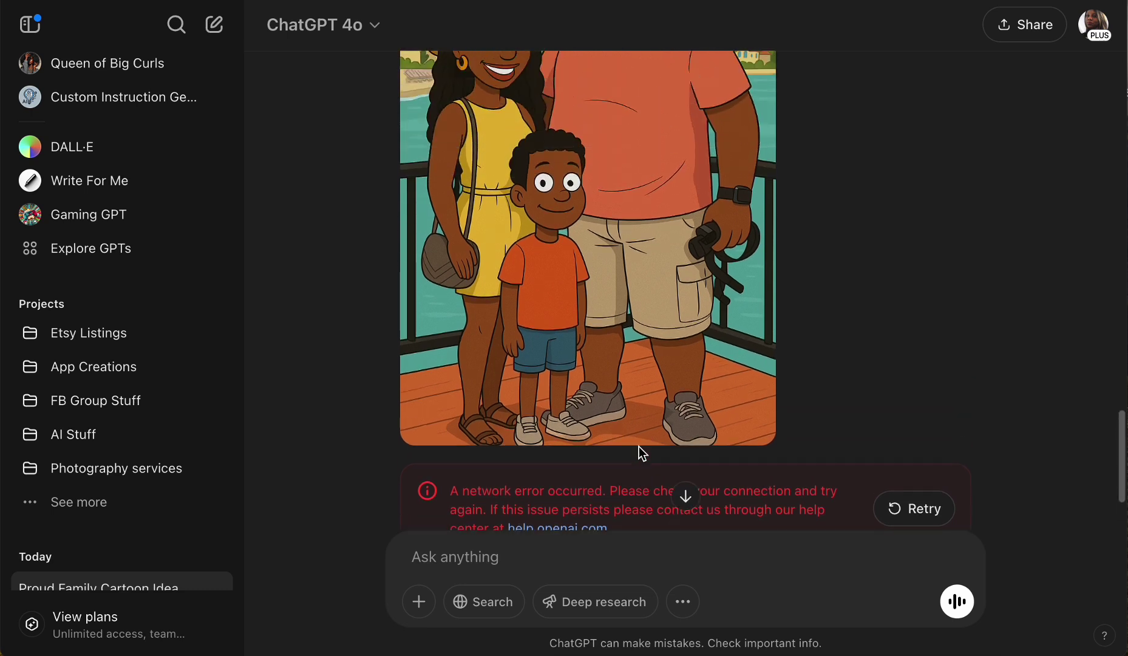
Open the generated cartoon for editing and brush a selection over the entire child standing in front of the couple.
left_click(461, 557)
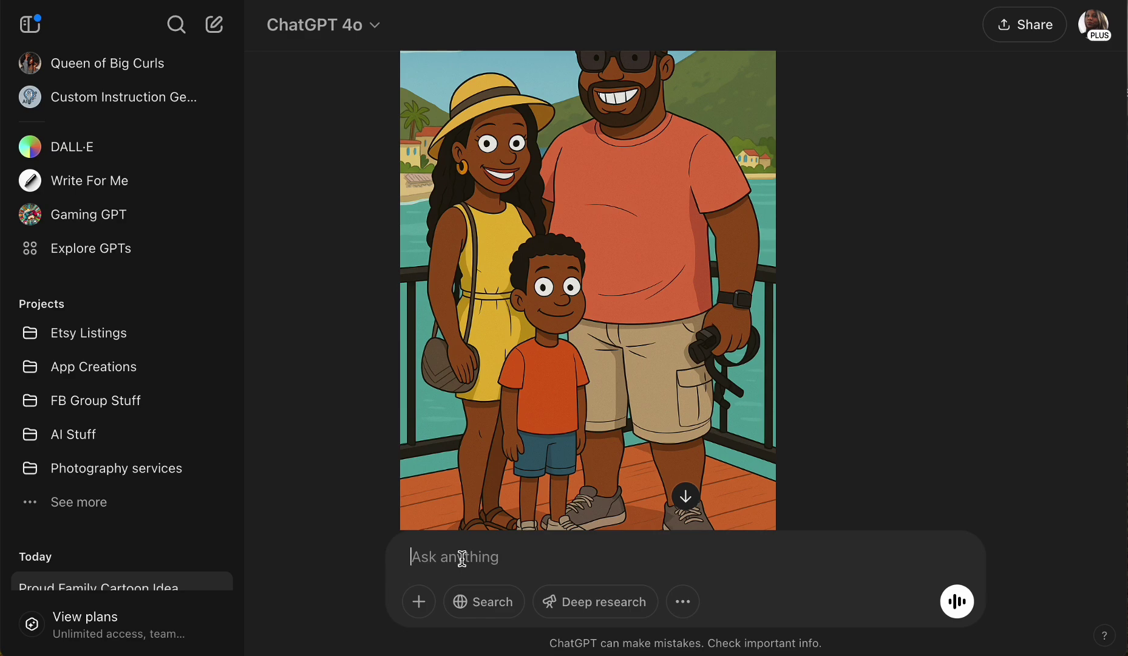
left_click(637, 311)
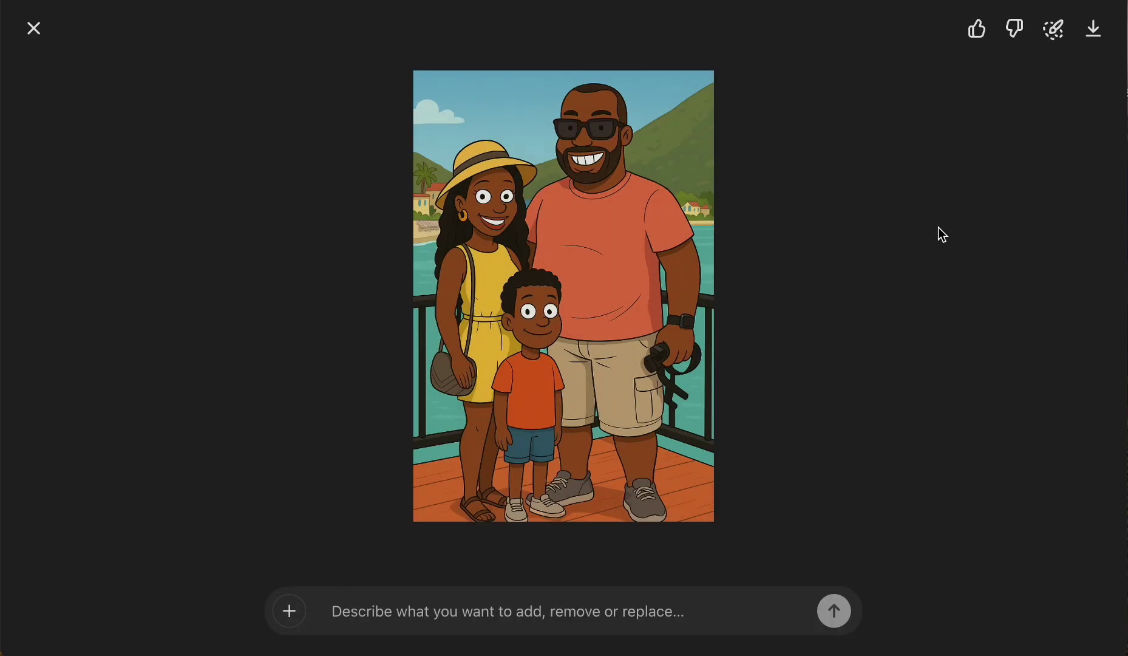
left_click(1053, 29)
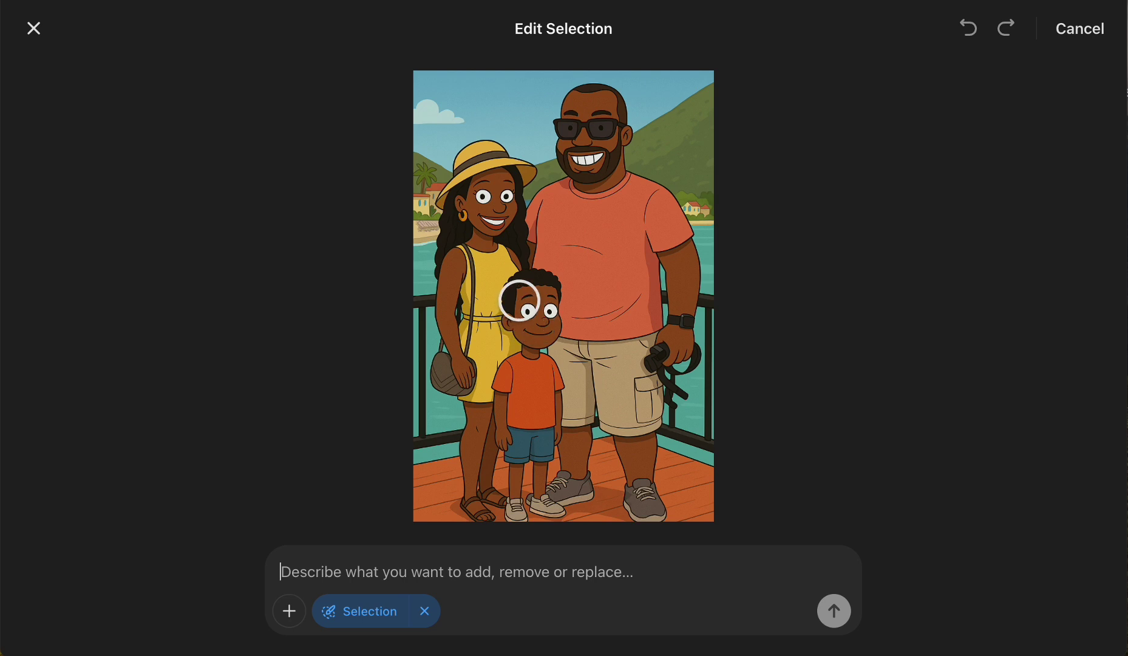
mouse_move(520, 300)
left_mouse_down()
mouse_move(536, 282)
mouse_move(548, 303)
mouse_move(516, 308)
mouse_move(539, 328)
mouse_move(506, 419)
mouse_move(524, 459)
mouse_move(518, 504)
mouse_move(544, 501)
mouse_move(534, 443)
mouse_move(544, 350)
mouse_move(544, 456)
left_mouse_up()
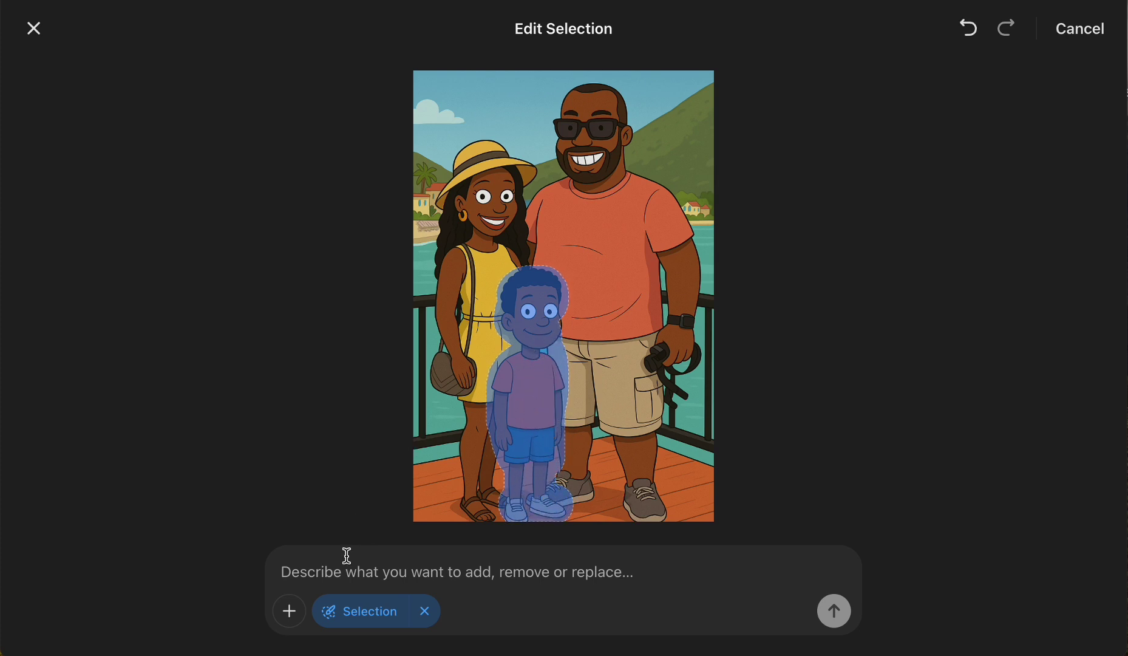
Send the edit request "please delete this kid" for the selected area.
left_click(335, 571)
type("ple")
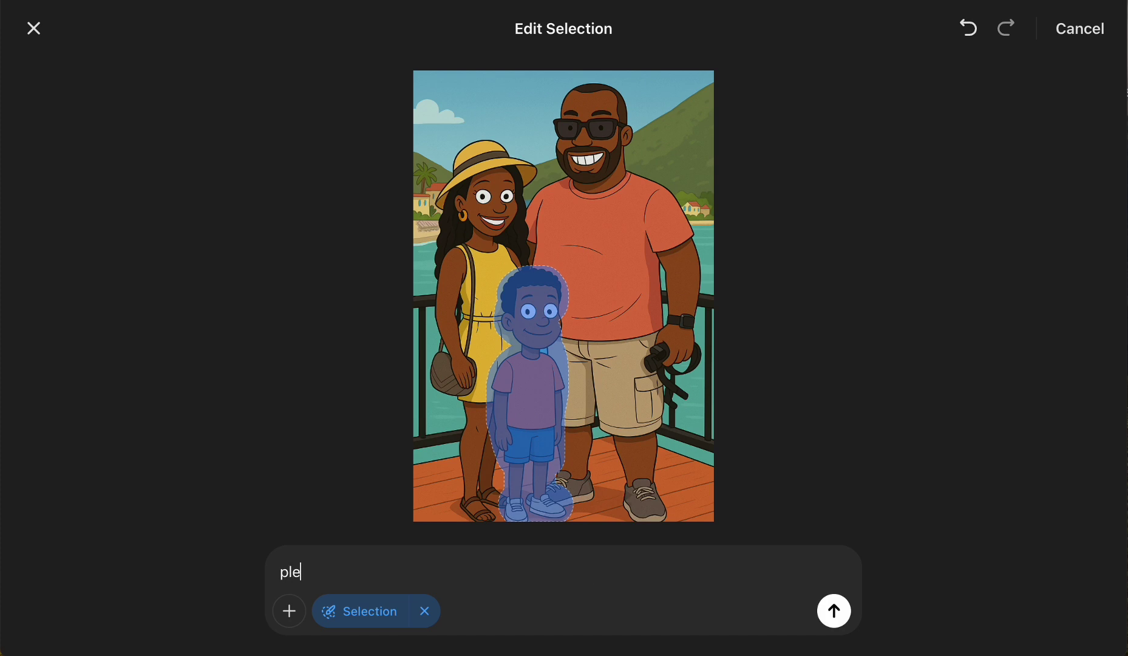
type("ase delete this ")
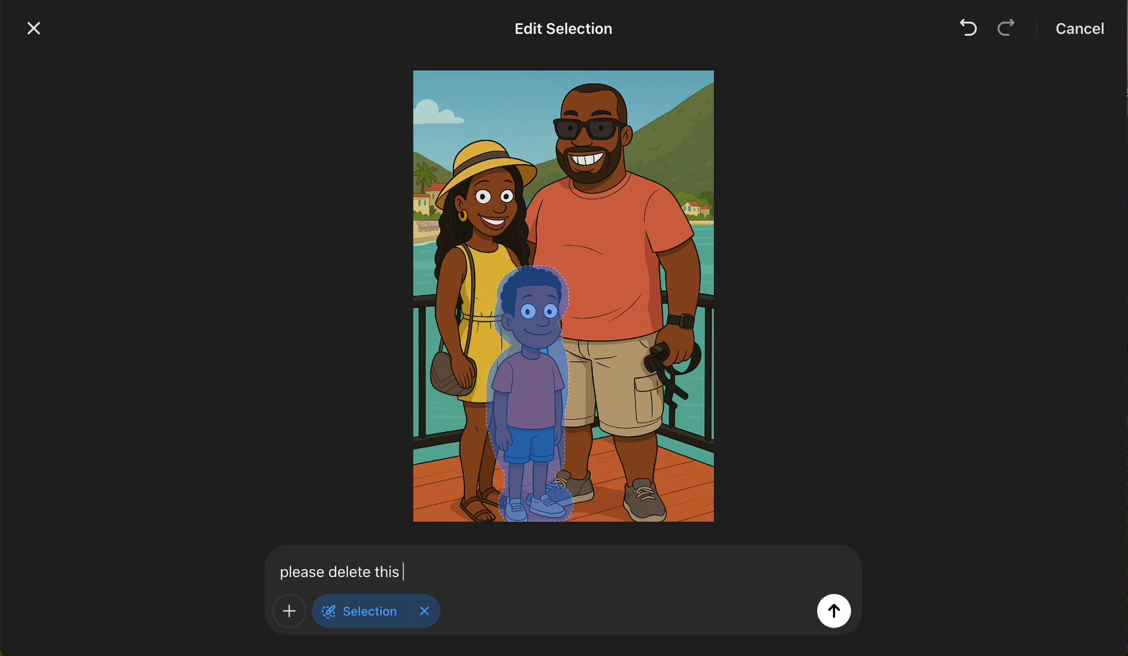
type("kid")
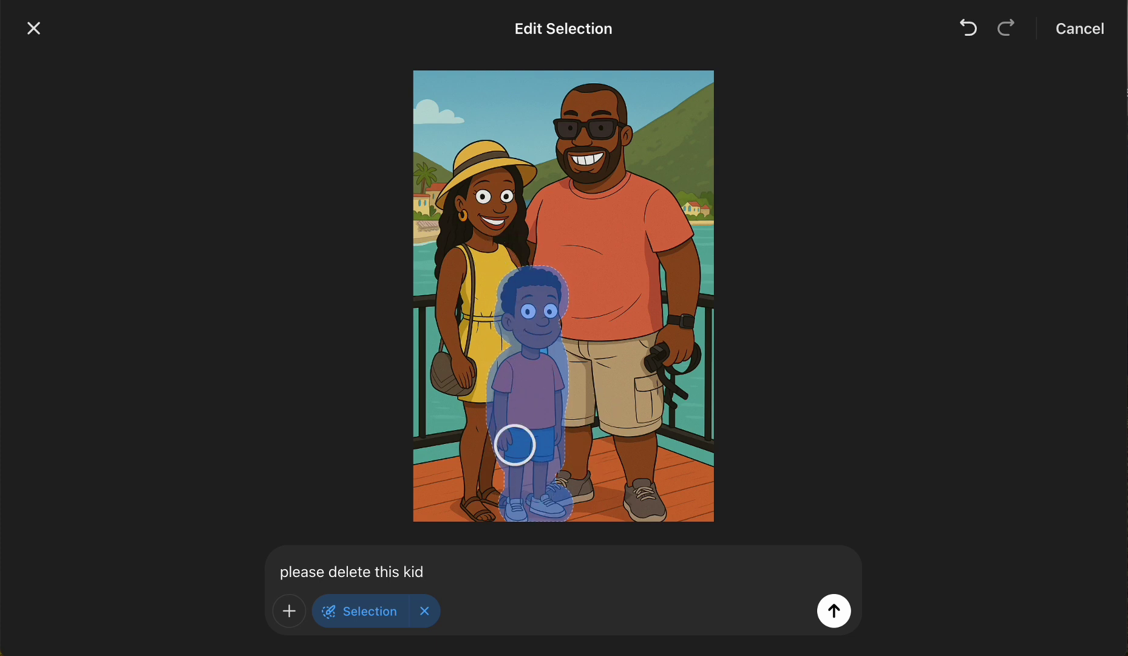
left_click(843, 620)
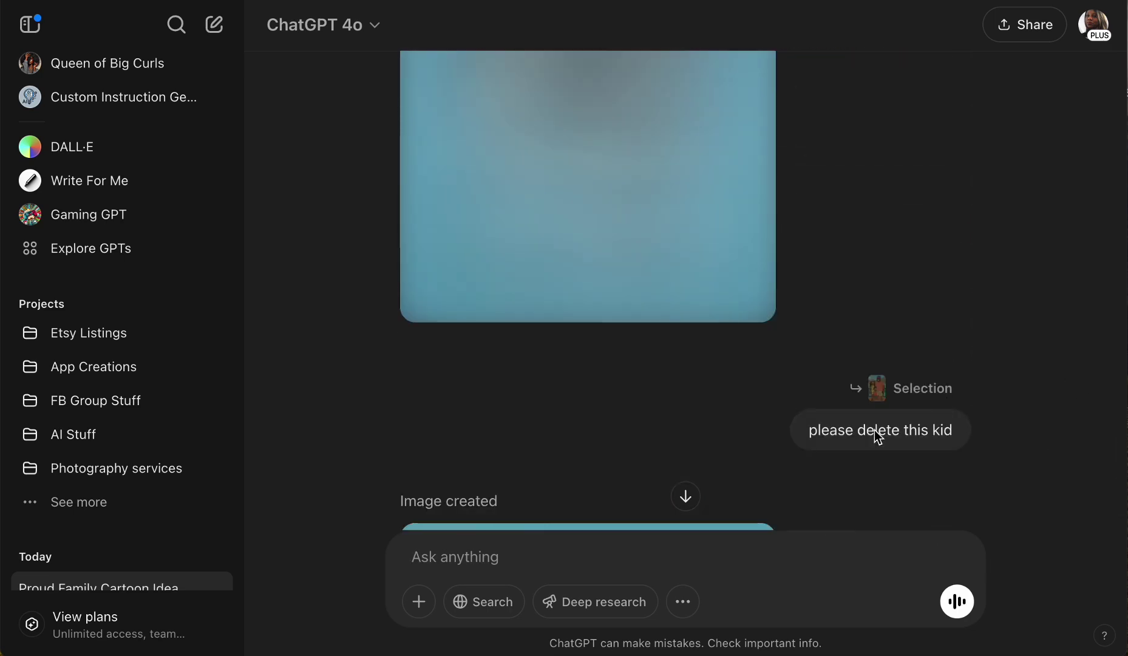
Examine the edited cartoon of the couple from the faces and background down to the shoes.
scroll(875, 430, "down", 7)
scroll(875, 430, "down", 2)
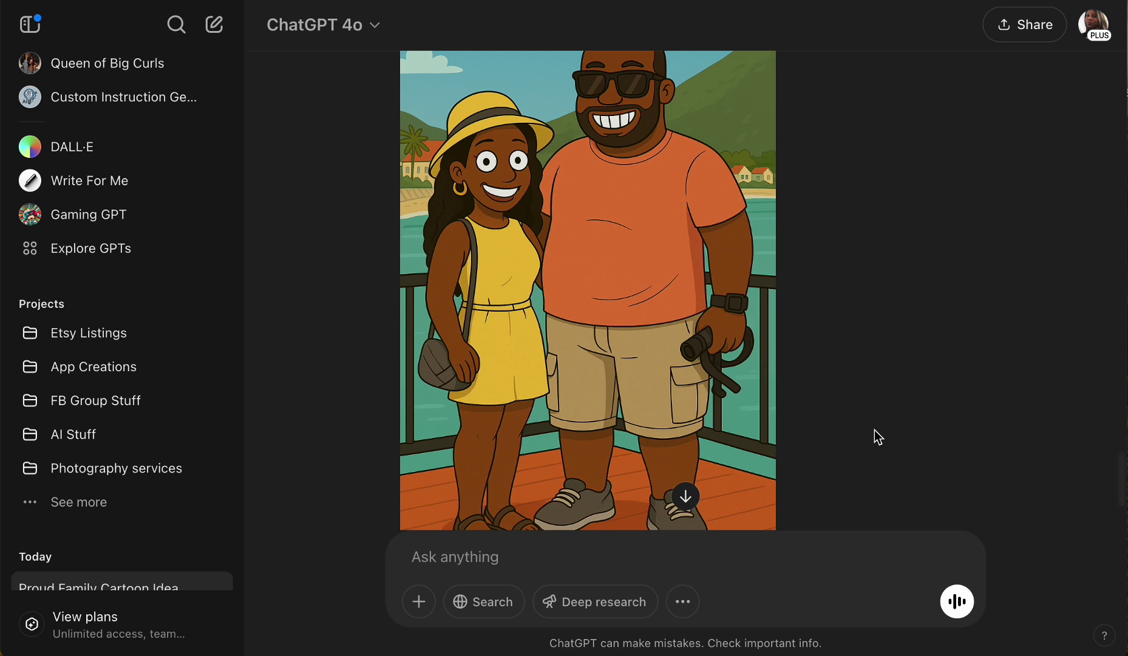
scroll(874, 430, "down", 3)
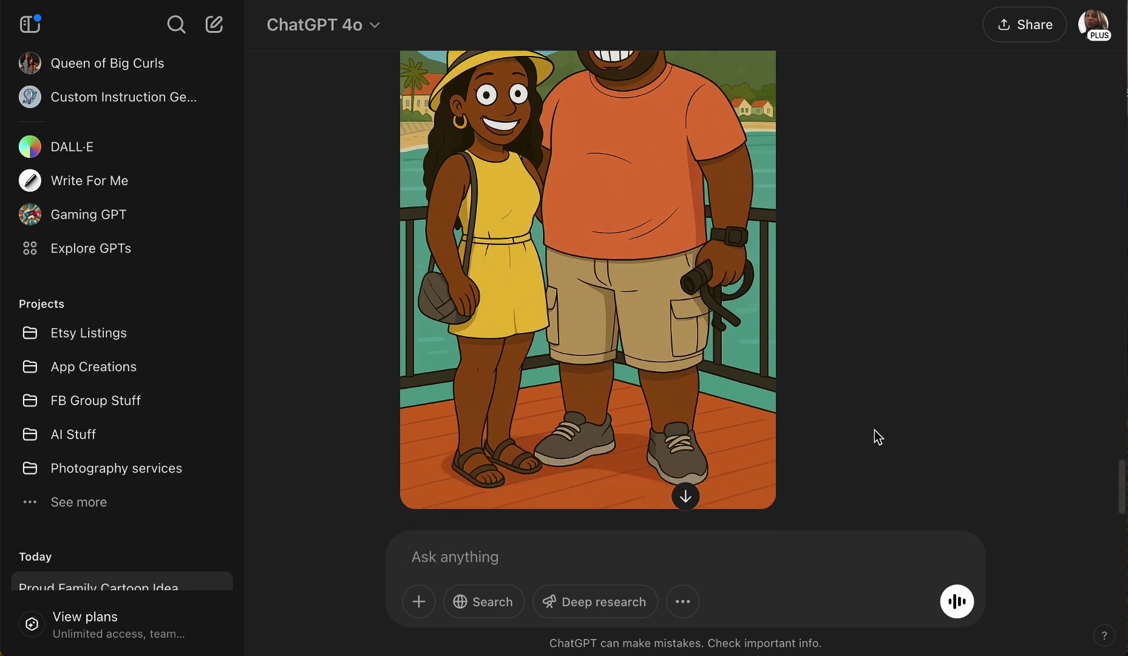
scroll(874, 430, "up", 2)
scroll(875, 430, "up", 1)
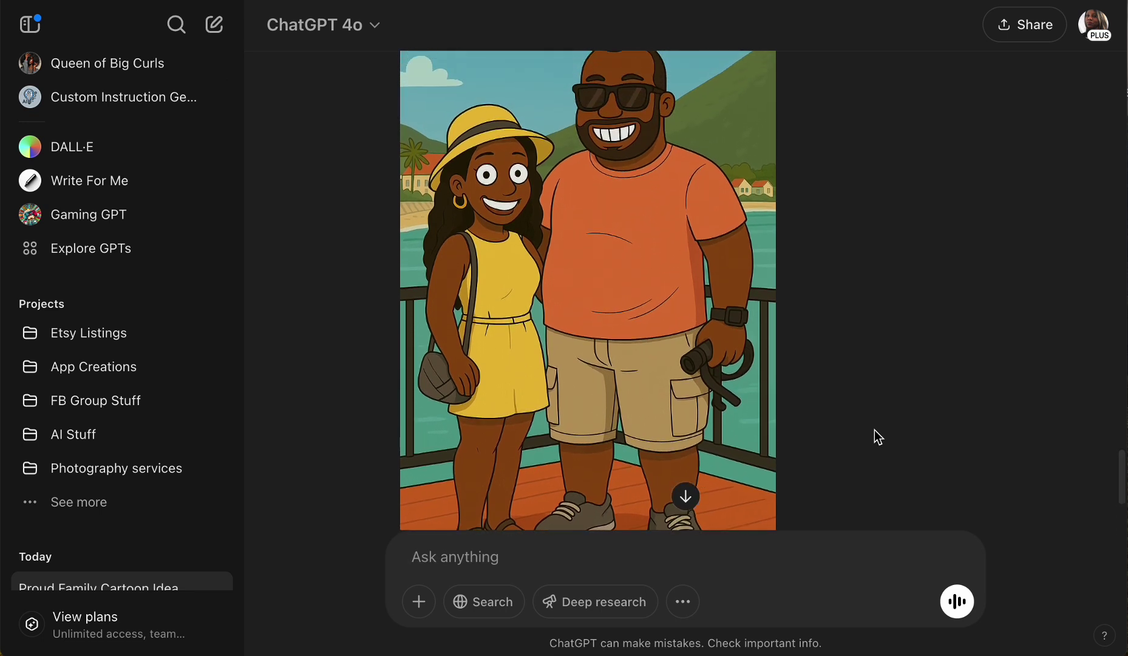
scroll(875, 430, "up", 3)
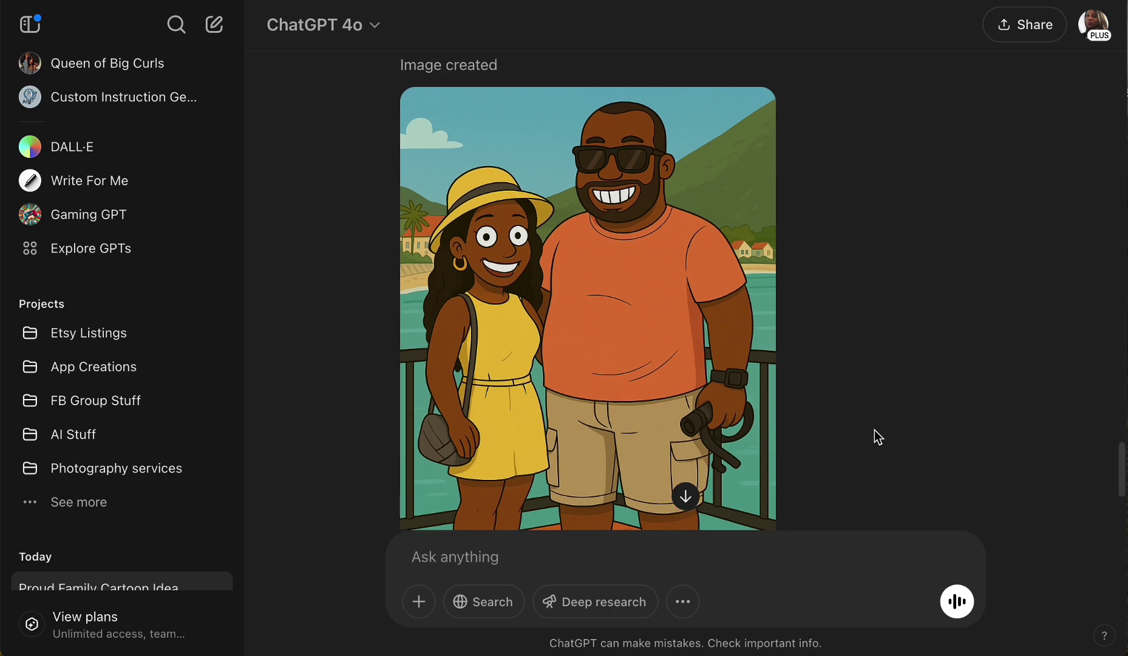
scroll(874, 430, "up", 2)
scroll(874, 430, "up", 3)
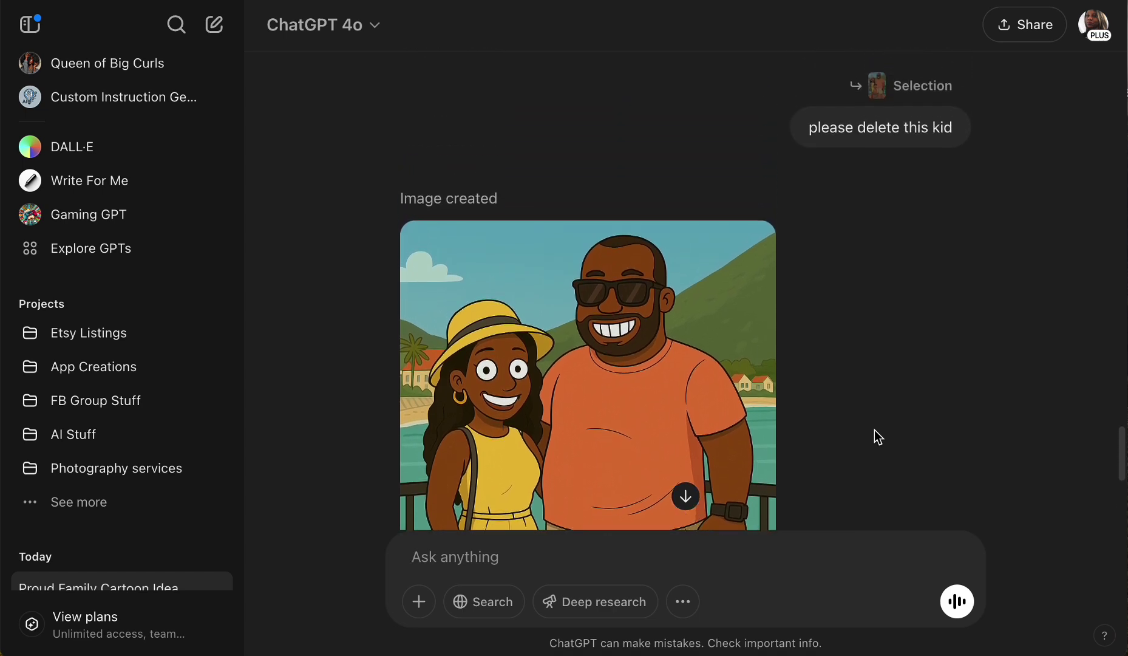
scroll(875, 430, "down", 7)
scroll(874, 430, "up", 5)
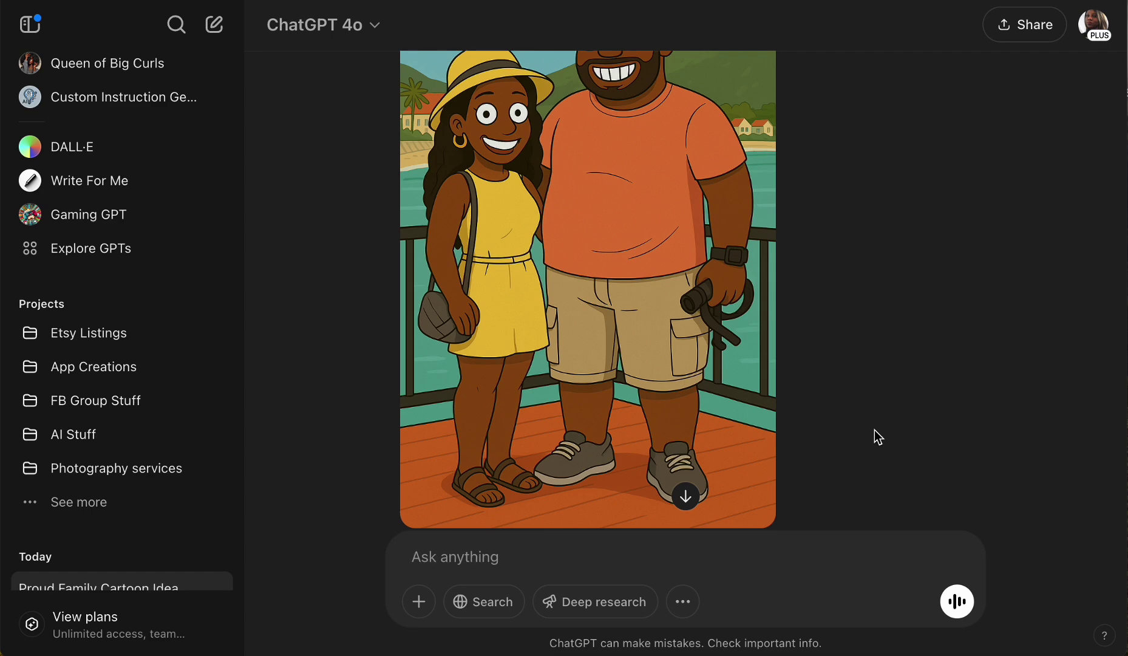
scroll(874, 430, "down", 5)
scroll(874, 430, "up", 6)
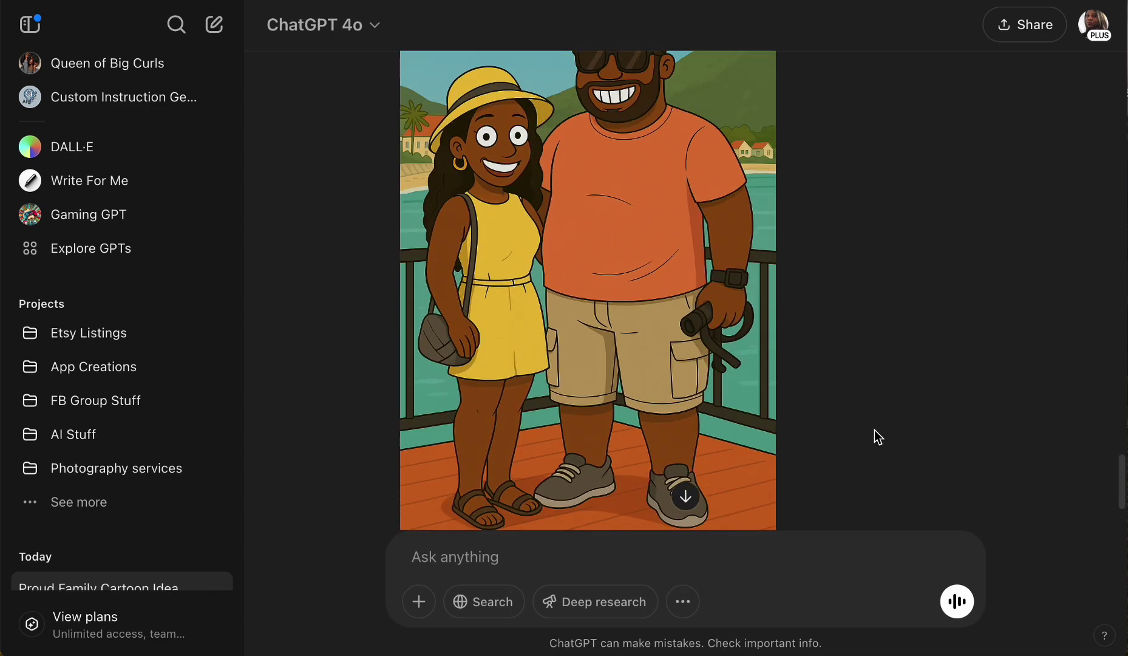
scroll(874, 430, "down", 3)
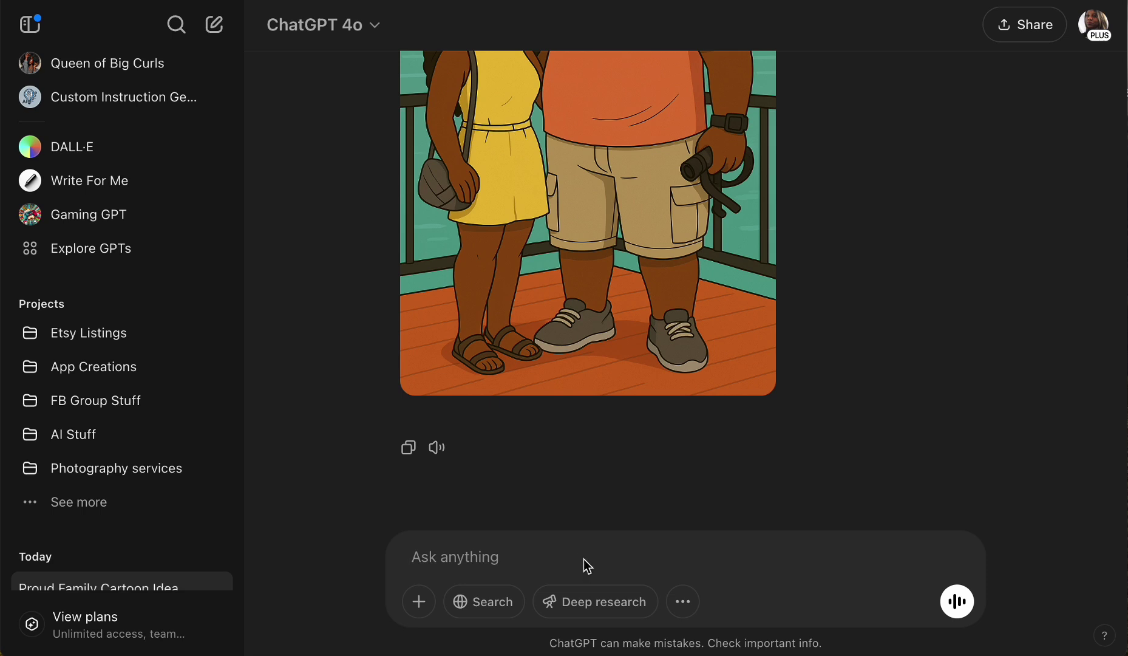
Send the follow-up prompt "create this in a pixar style" in the same chat.
type("pi")
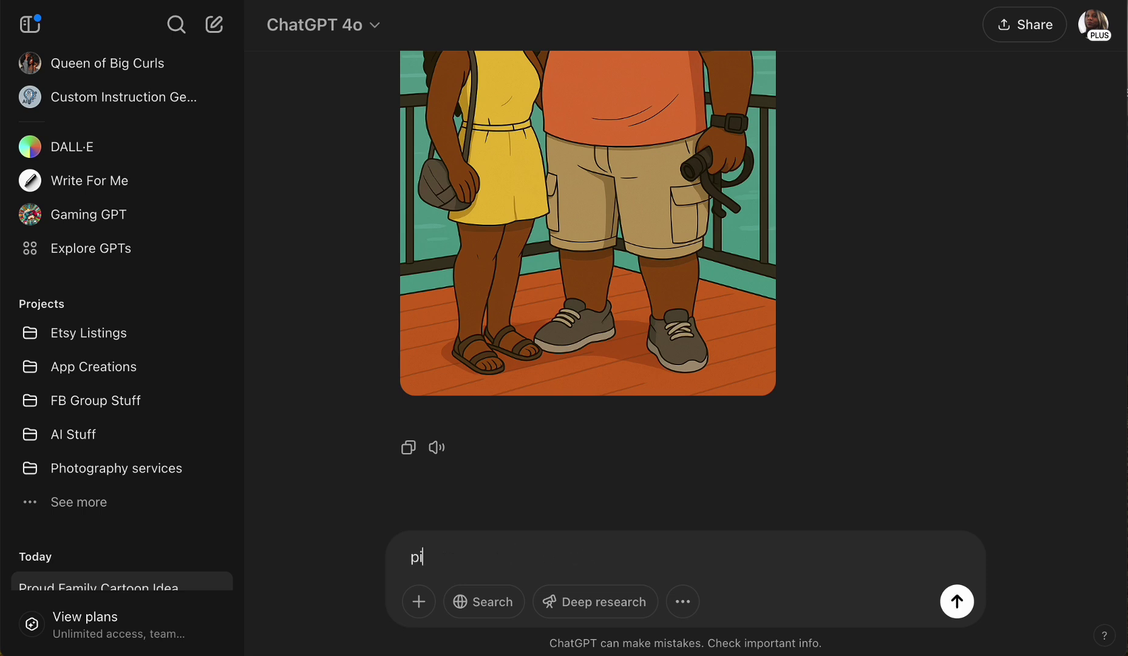
type("xar style")
left_click(413, 557)
type("crea")
type("this in a")
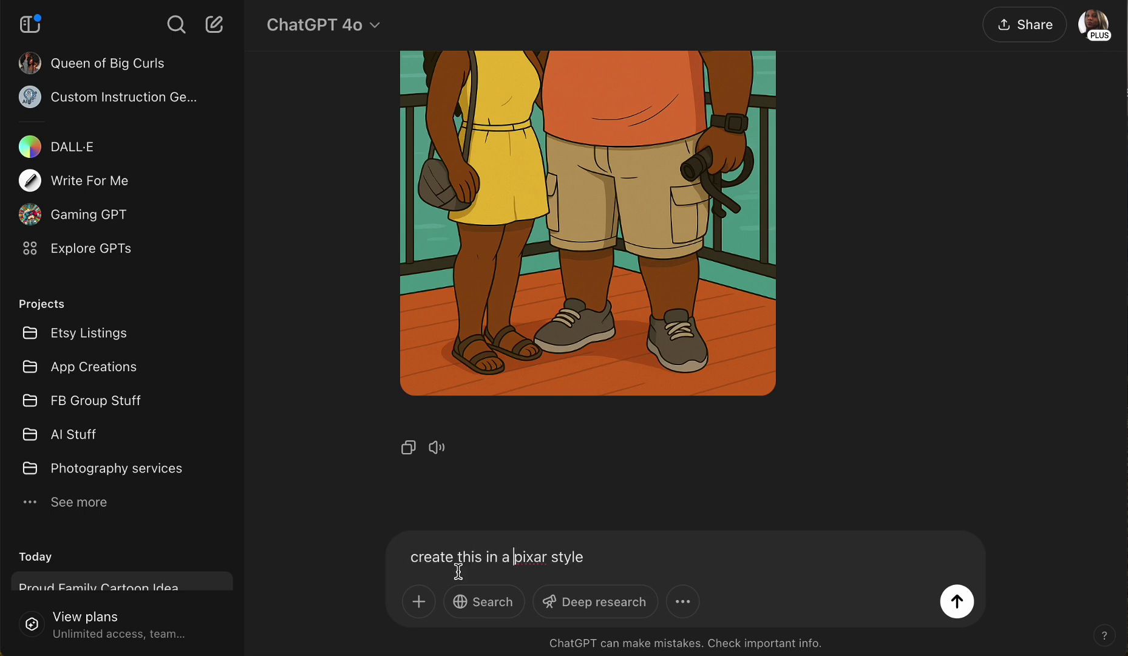
left_click(957, 601)
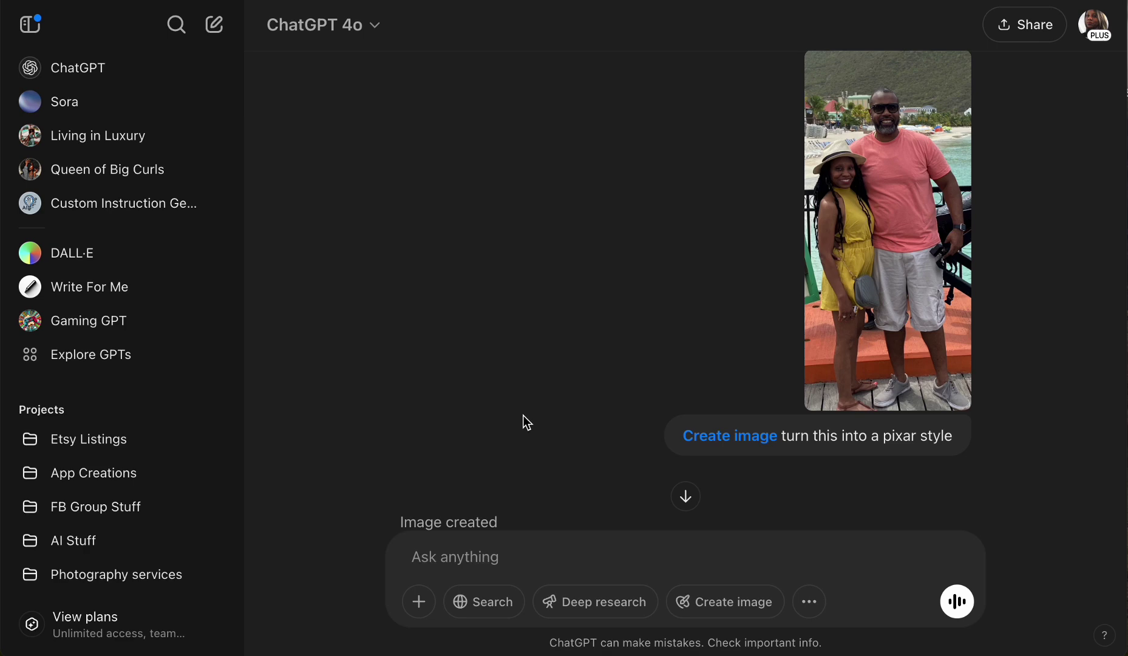
Compare the generated Pixar-style picture of the couple with the original beach photo, viewing the photo enlarged and checking faces, clothes and accessories.
scroll(523, 415, "down", 8)
scroll(523, 415, "down", 1)
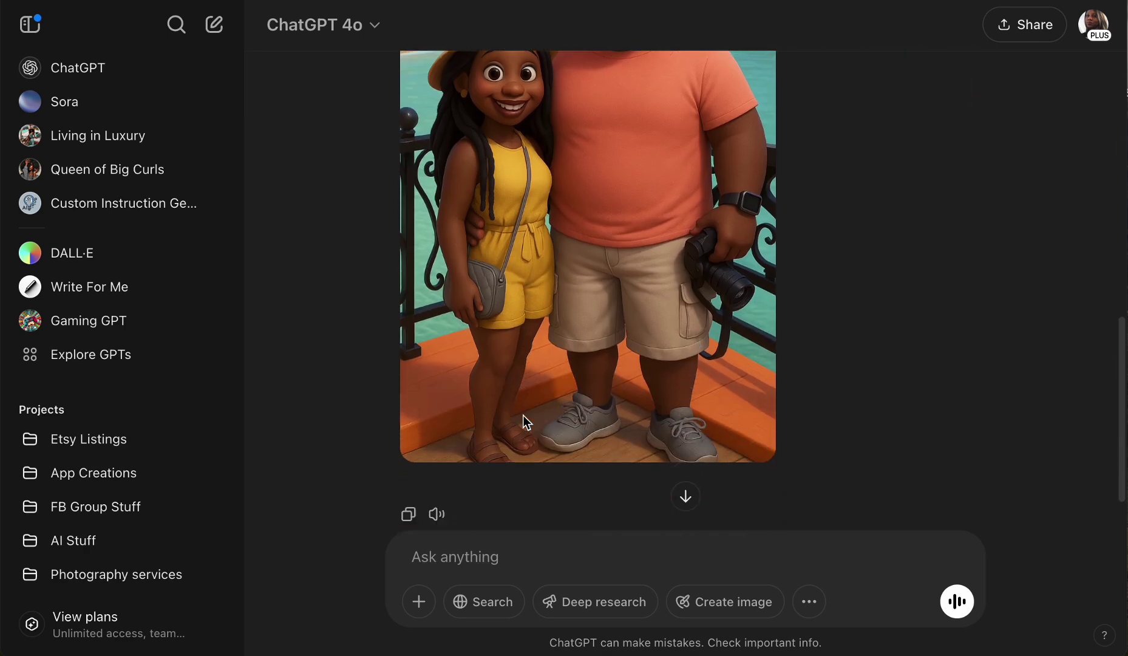
scroll(523, 415, "up", 3)
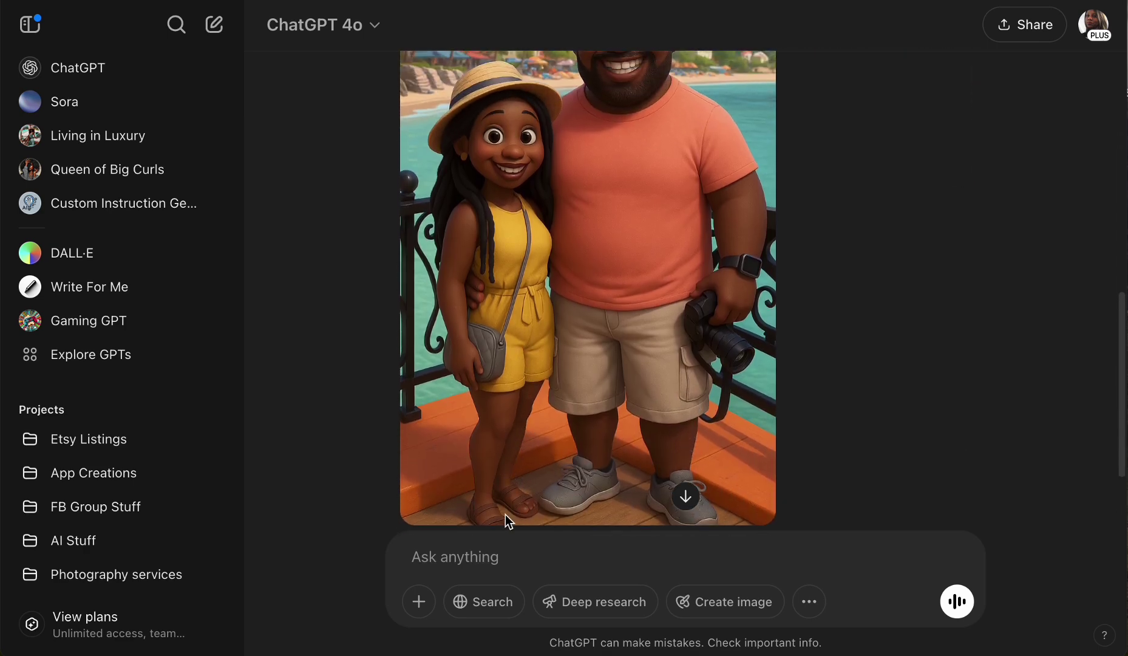
scroll(583, 437, "up", 10)
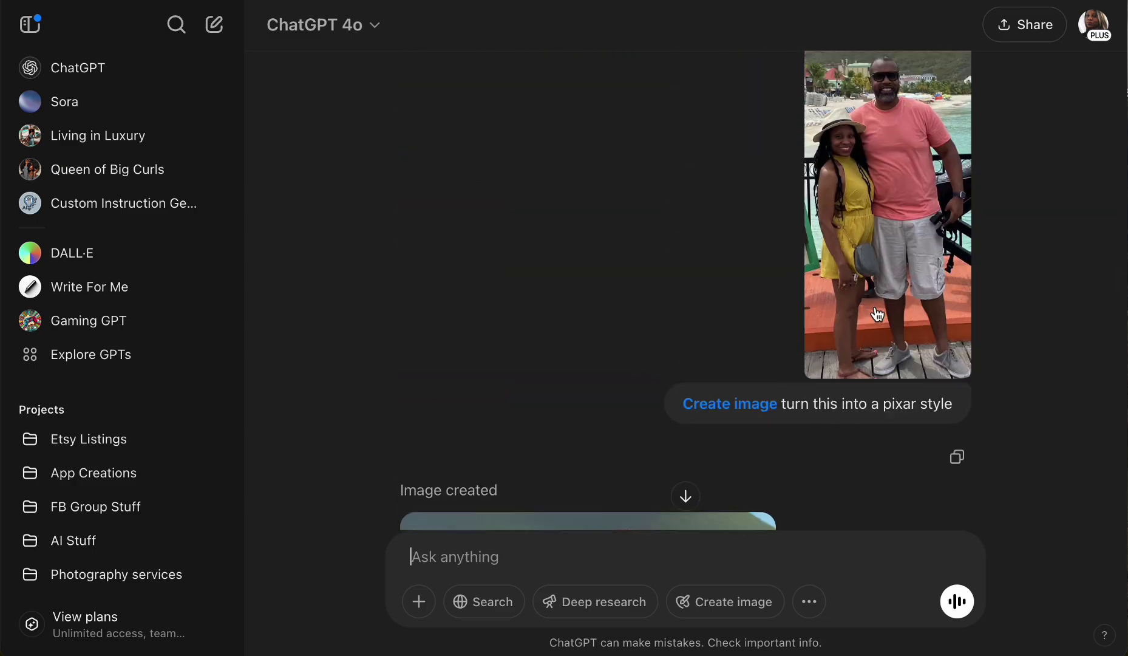
left_click(876, 304)
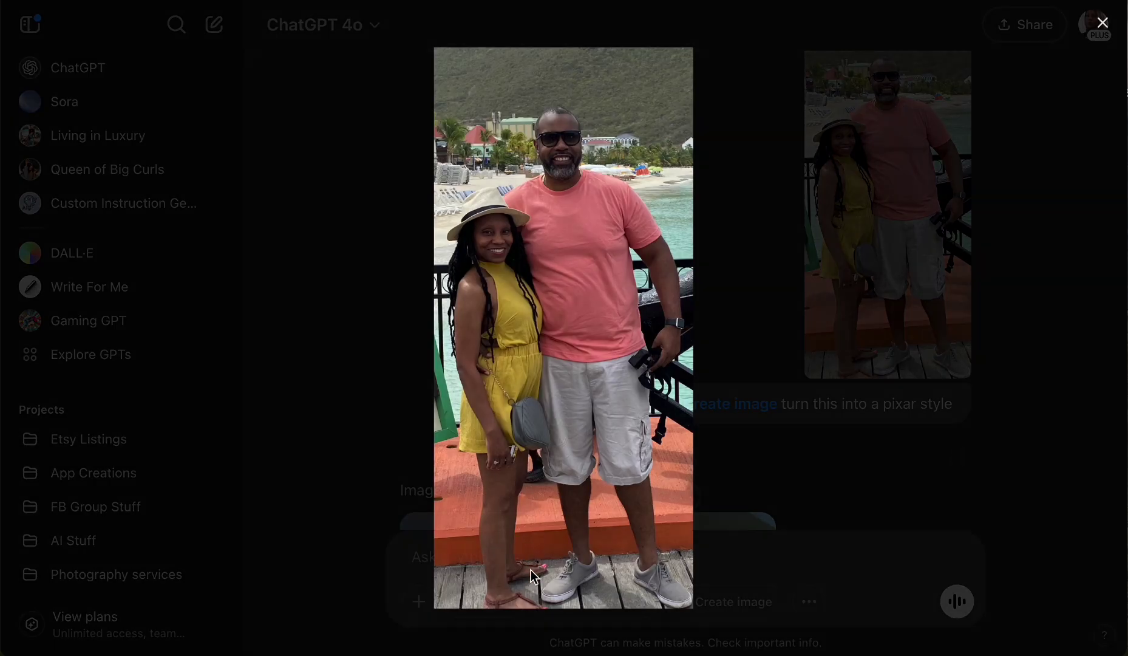
left_click(1103, 23)
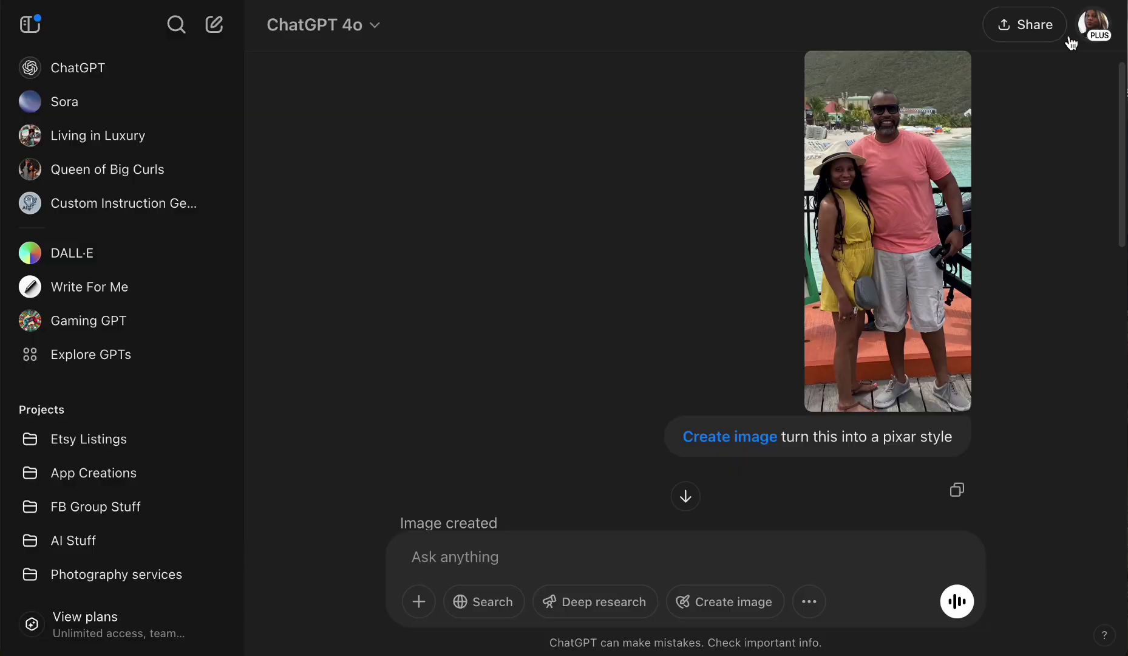
scroll(717, 367, "down", 10)
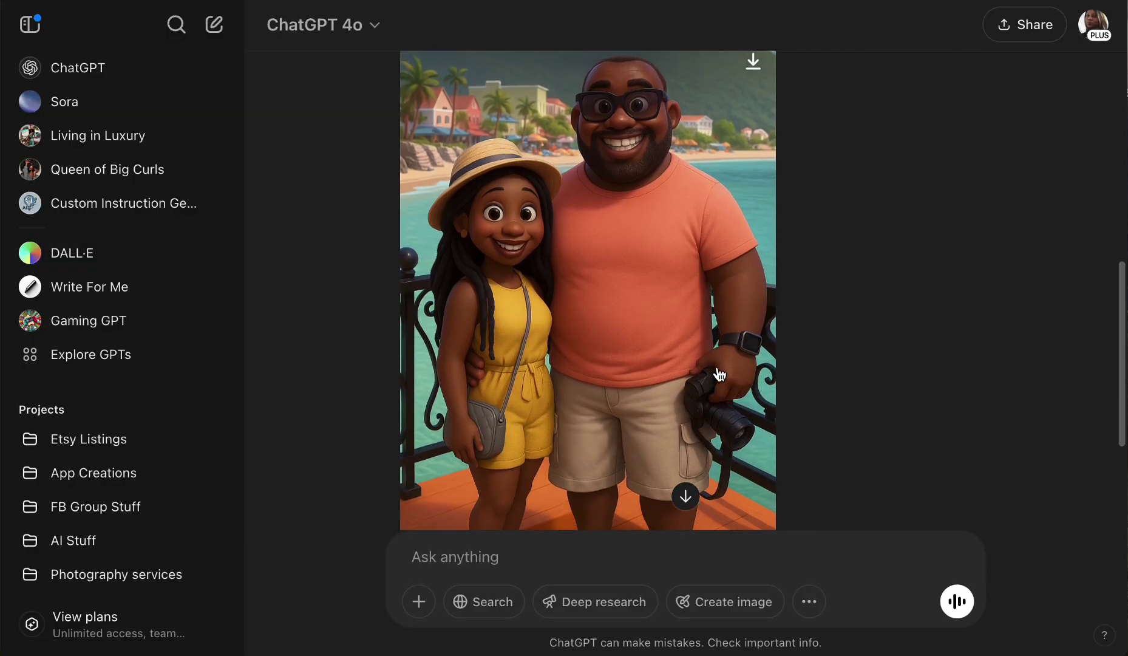
scroll(718, 372, "up", 10)
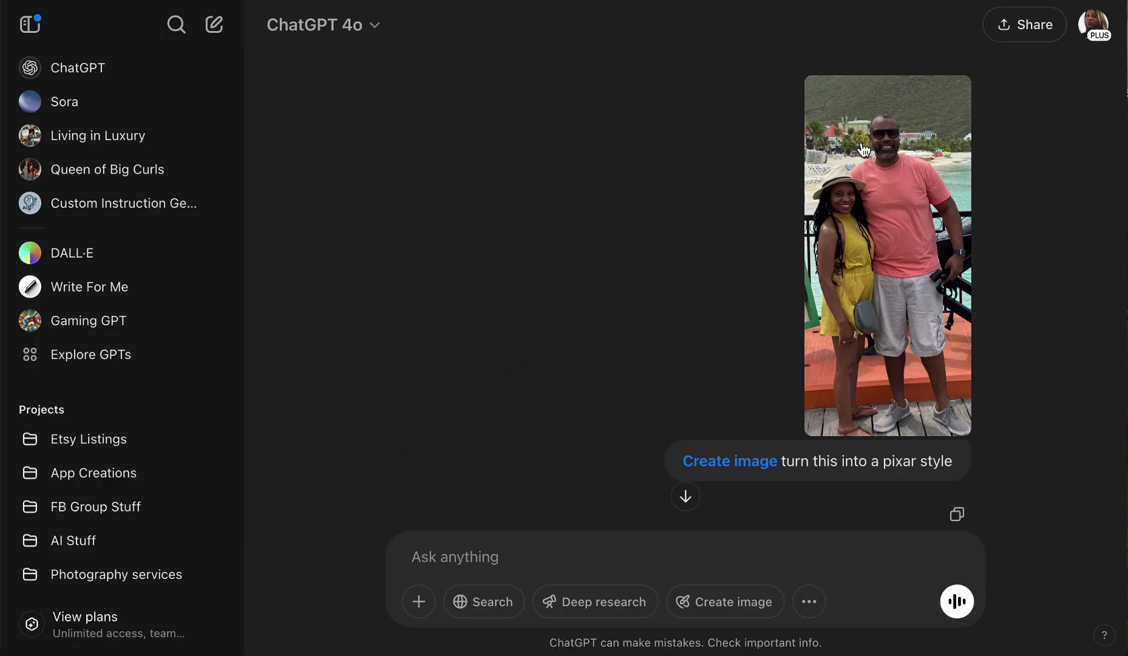
scroll(497, 435, "down", 3)
scroll(492, 429, "down", 6)
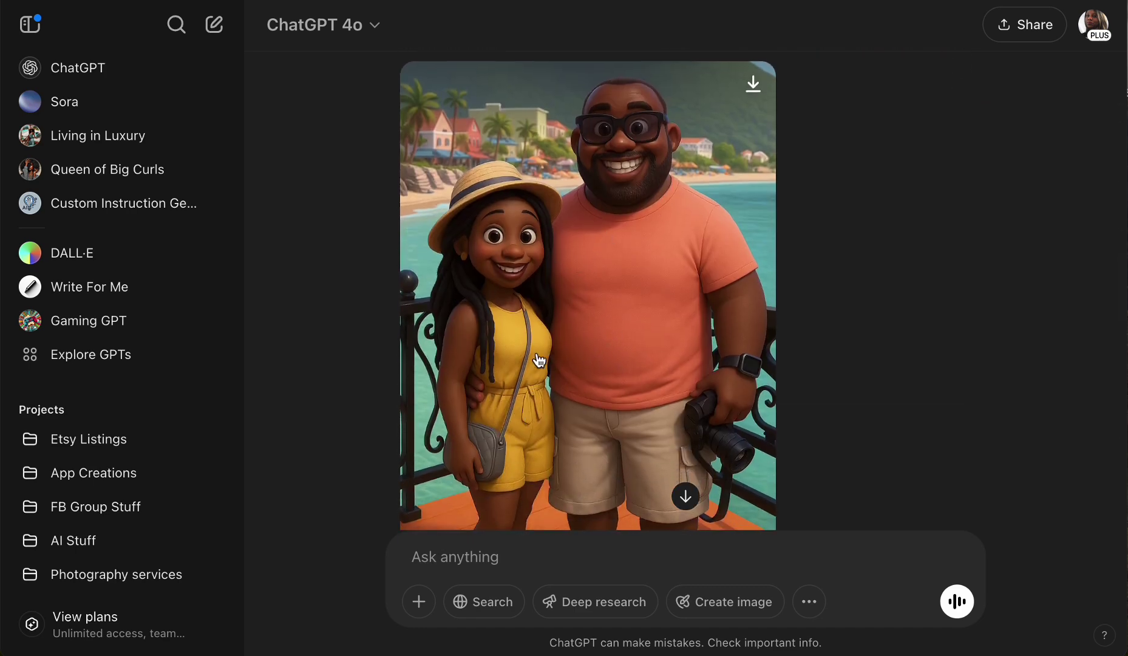
scroll(537, 360, "down", 3)
scroll(539, 360, "up", 1)
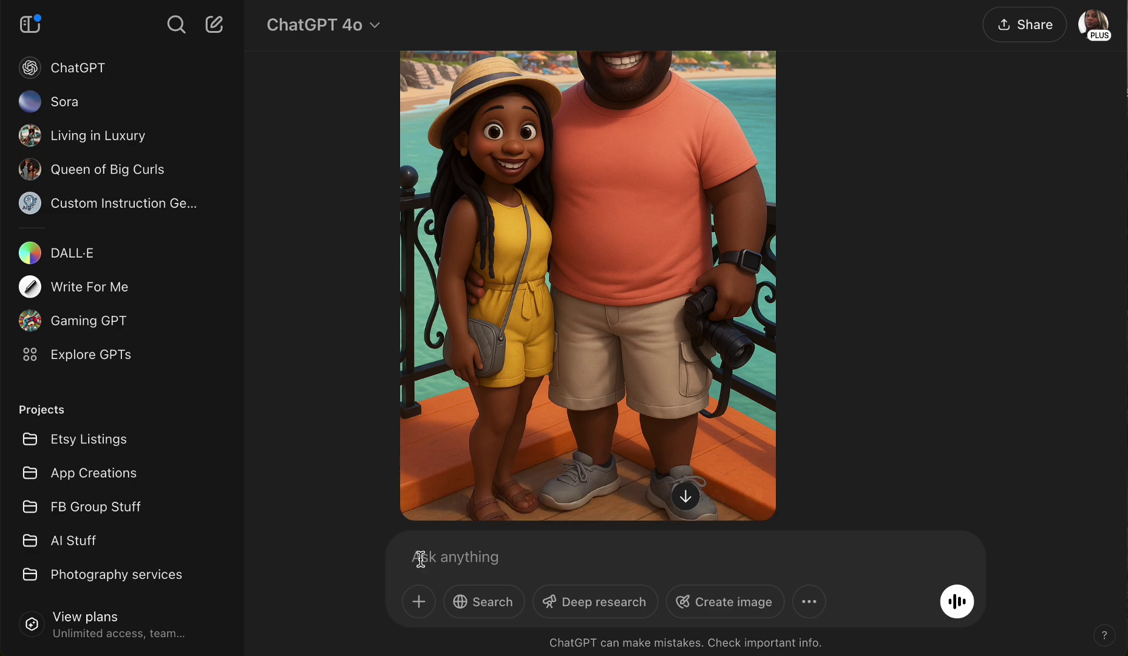
Attach FullSizeRender.JPG from the Downloads folder and send it with the prompt "create this image as bratz doll".
left_click(420, 604)
left_click(470, 553)
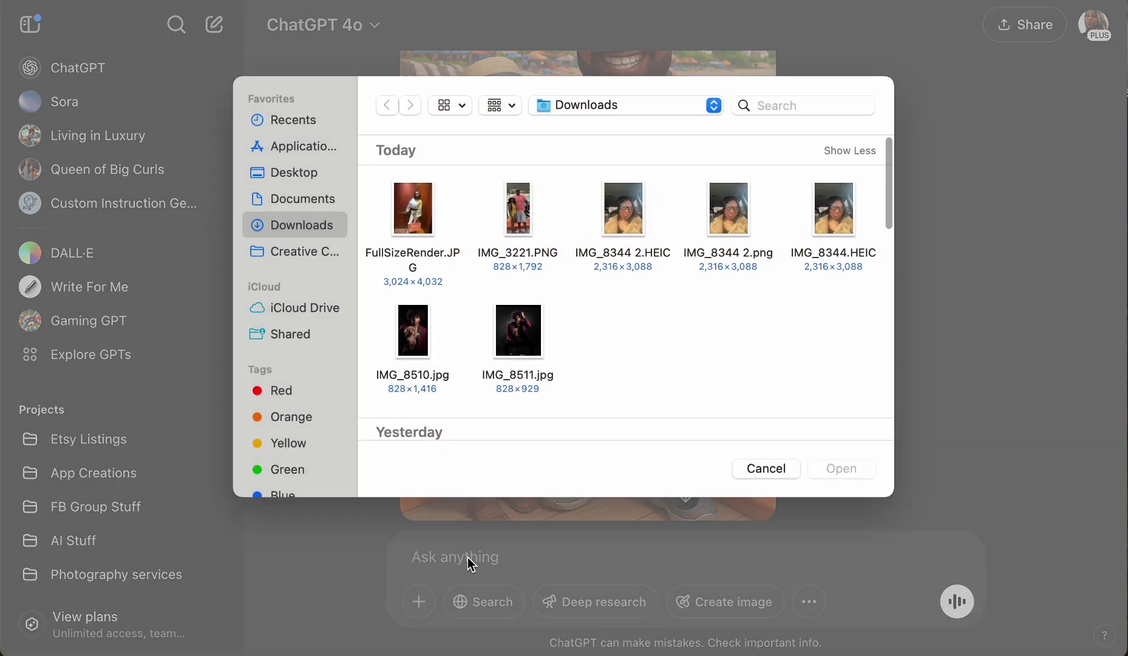
left_click(421, 220)
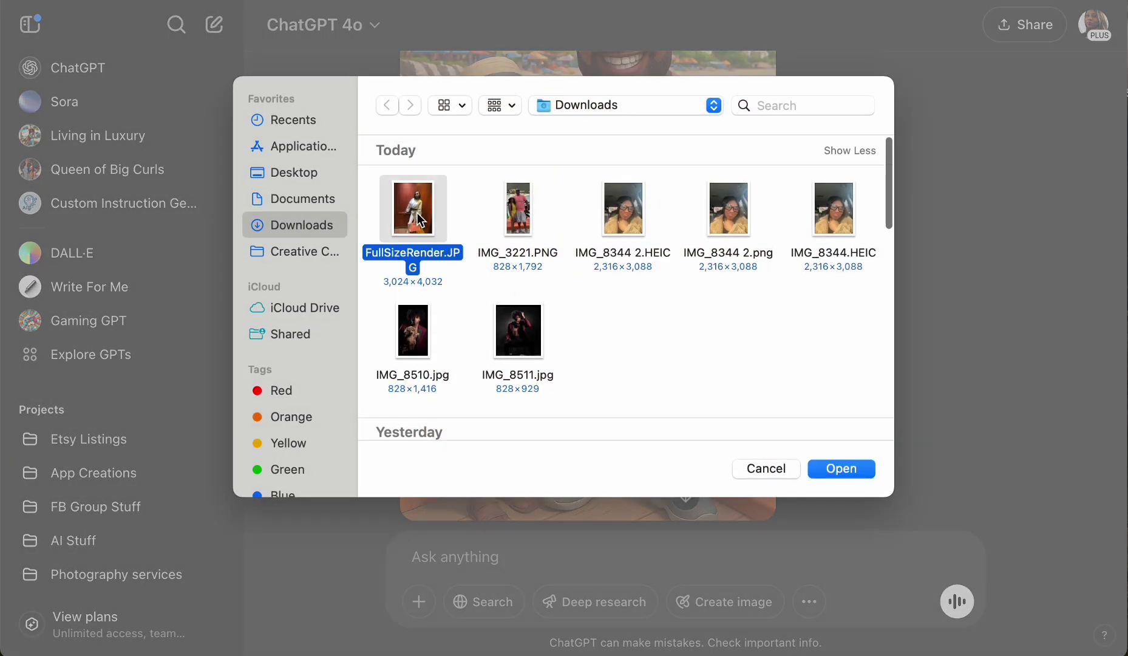
left_click(857, 469)
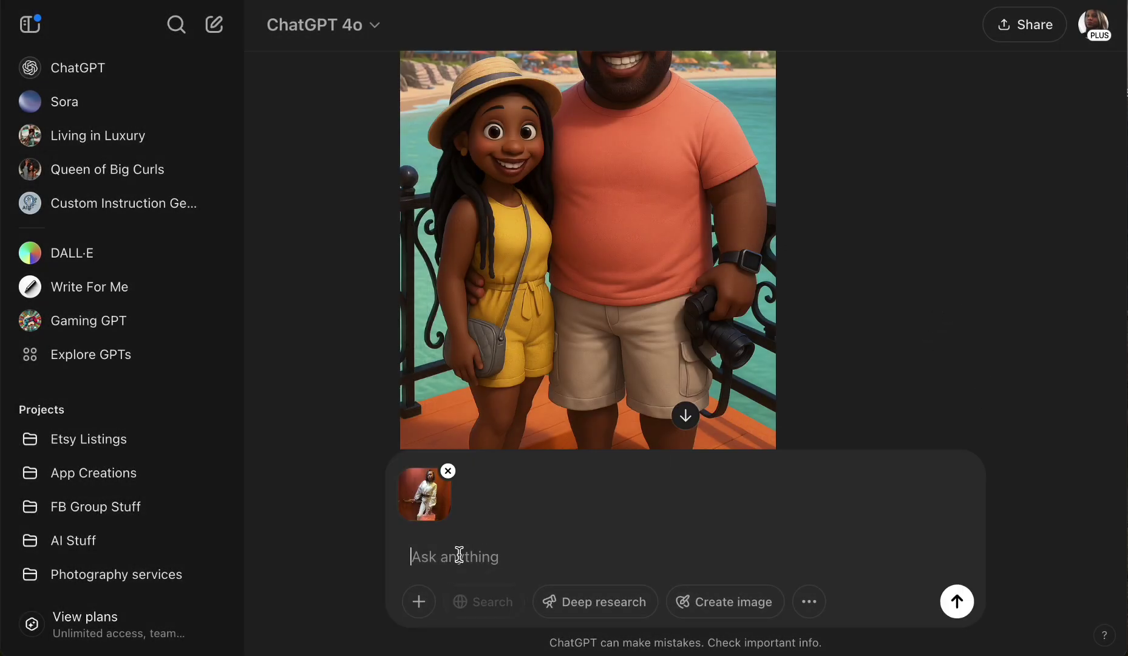
type("create")
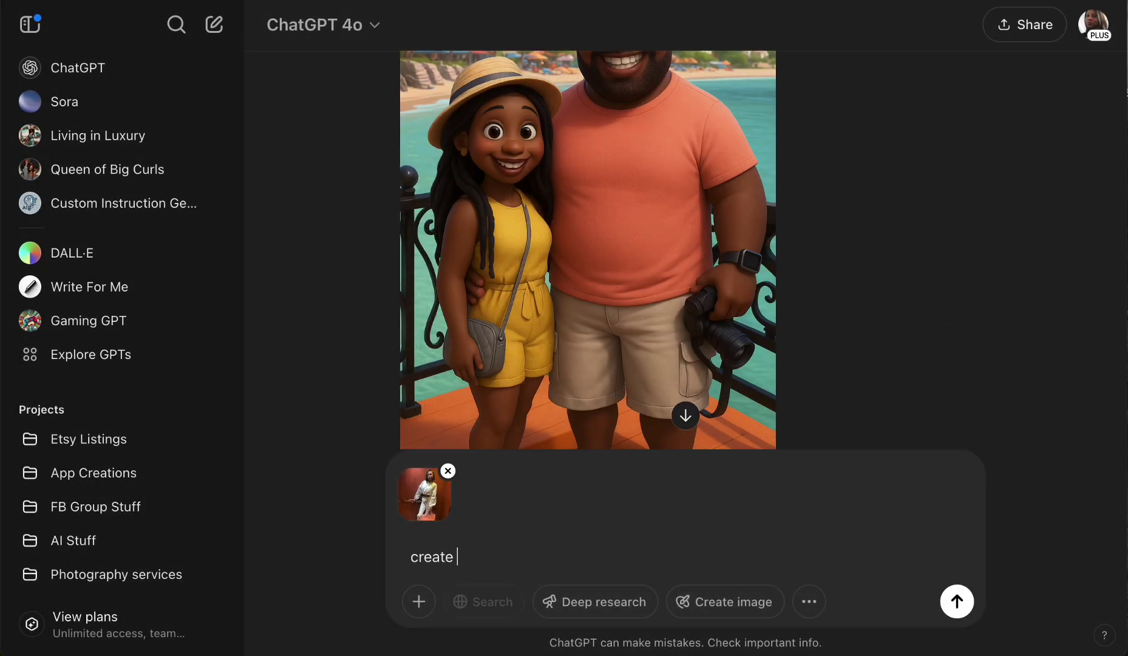
type(" this image as bratz doll")
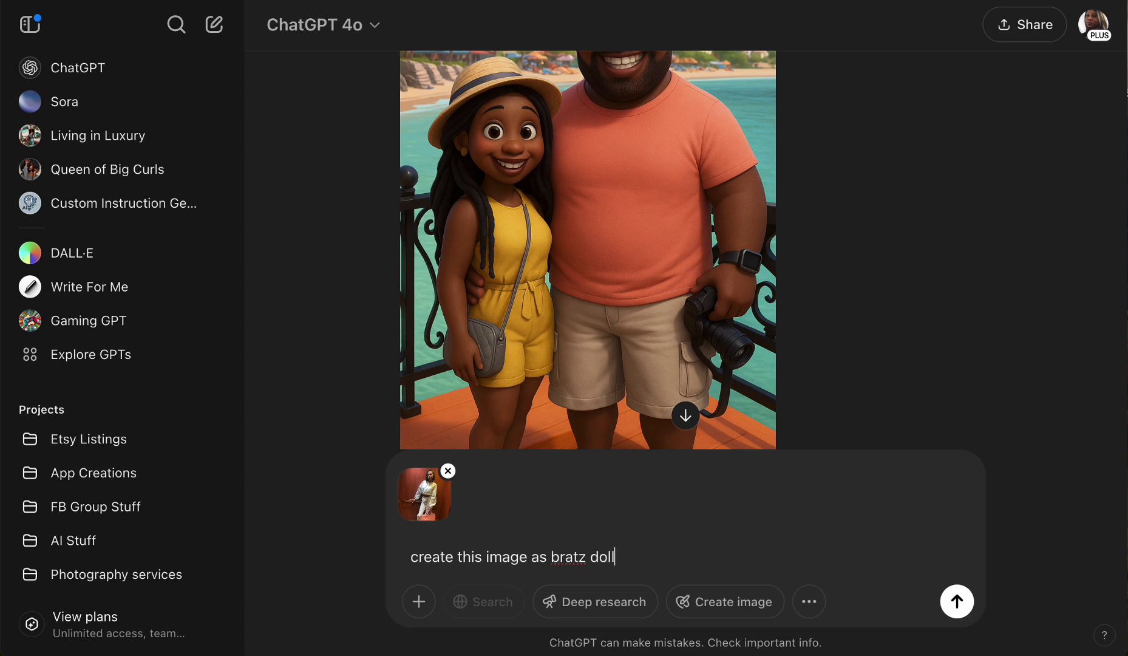
key("Return")
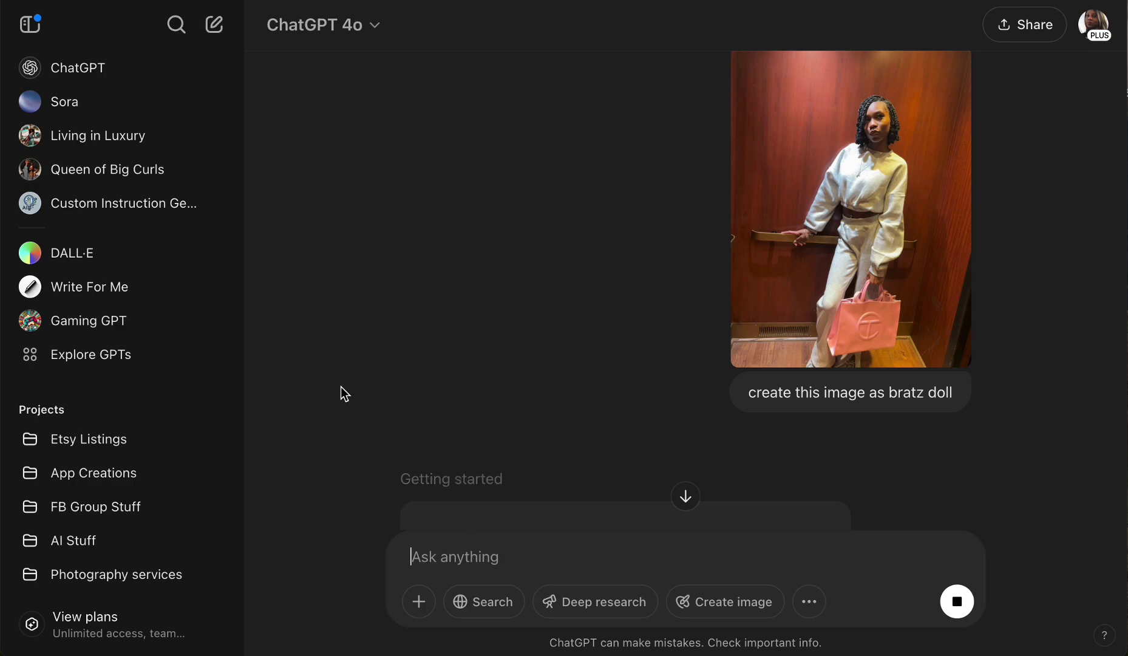
Examine the uploaded elevator photo enlarged and compare it with the generated Bratz doll's hair, face, outfit, belt, shoes and bag.
left_click(842, 191)
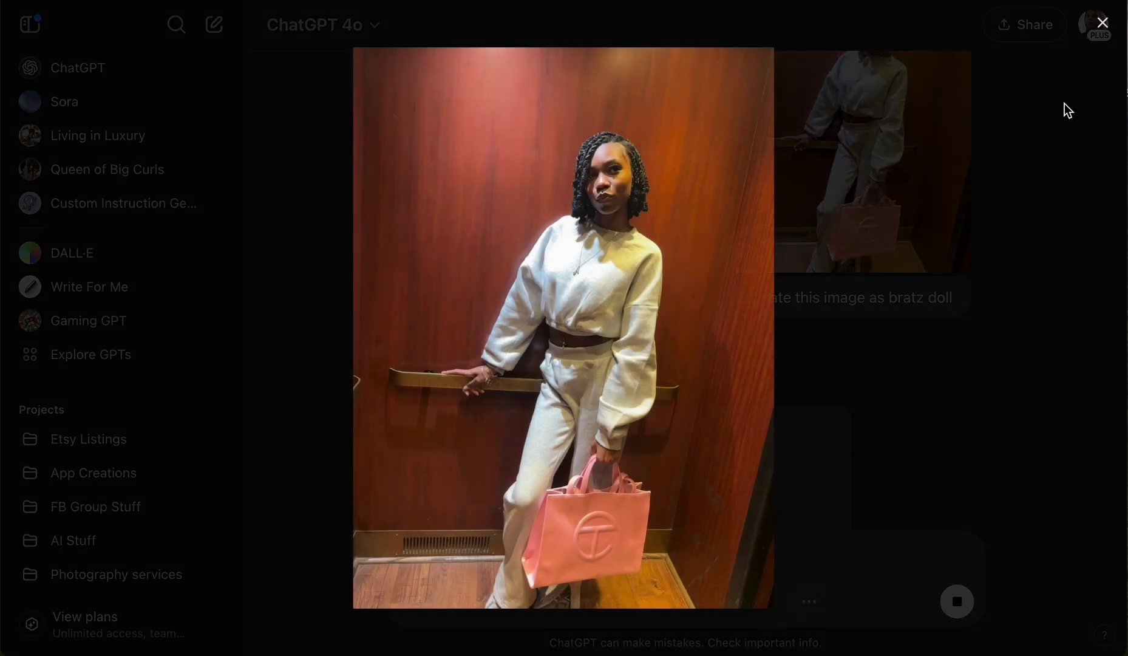
left_click(1111, 34)
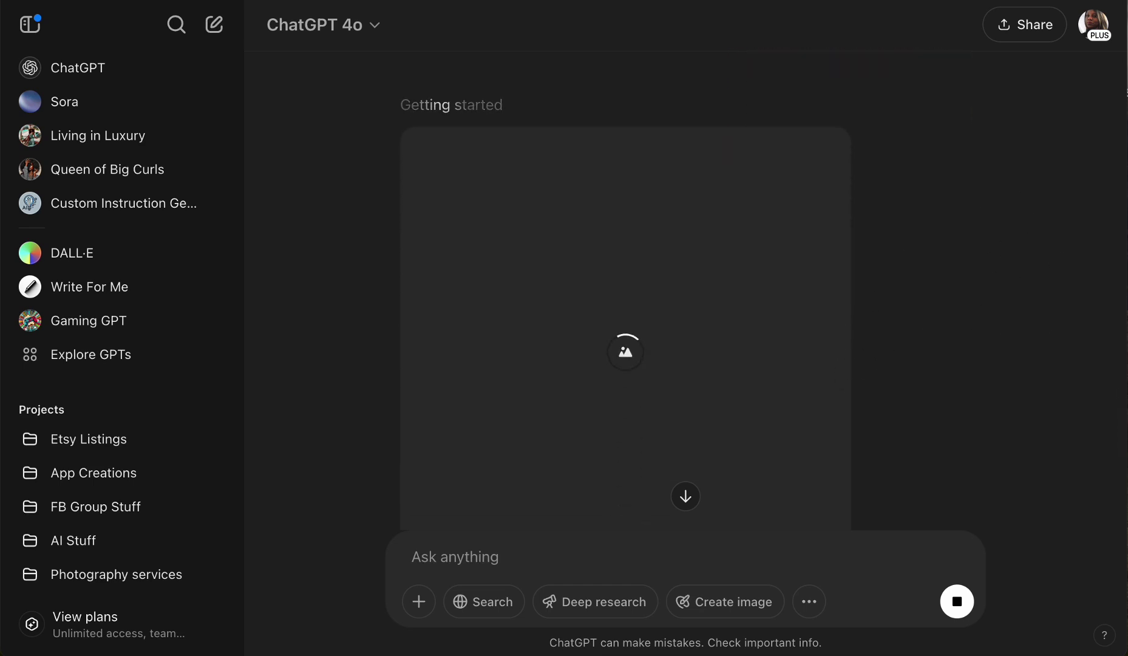
scroll(1058, 425, "up", 5)
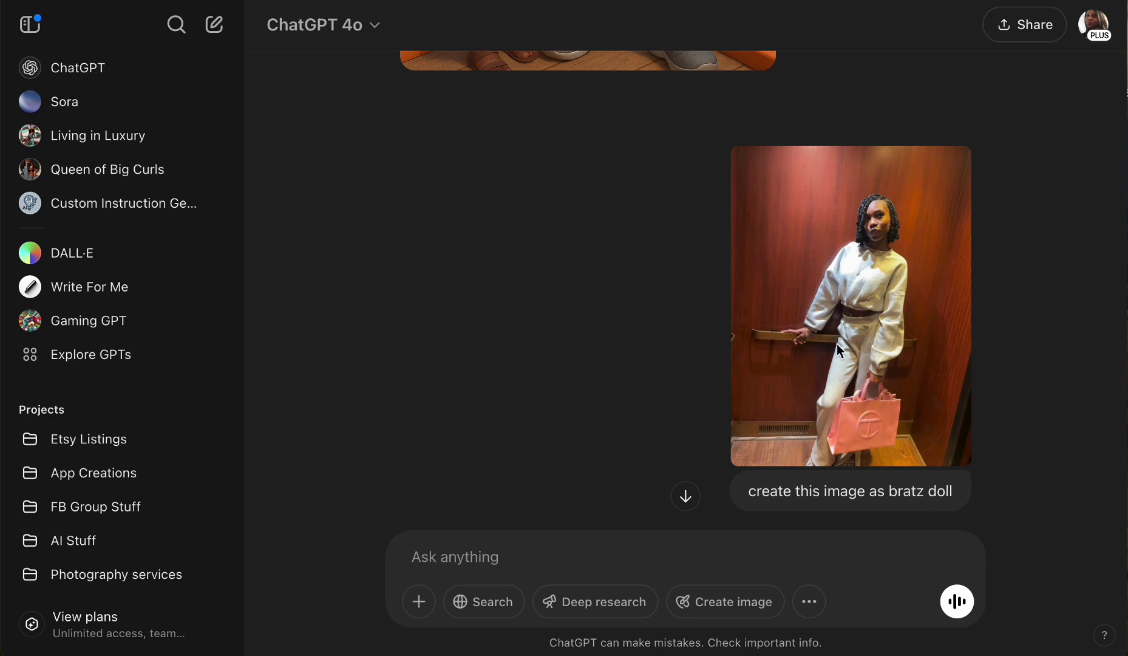
scroll(774, 370, "down", 10)
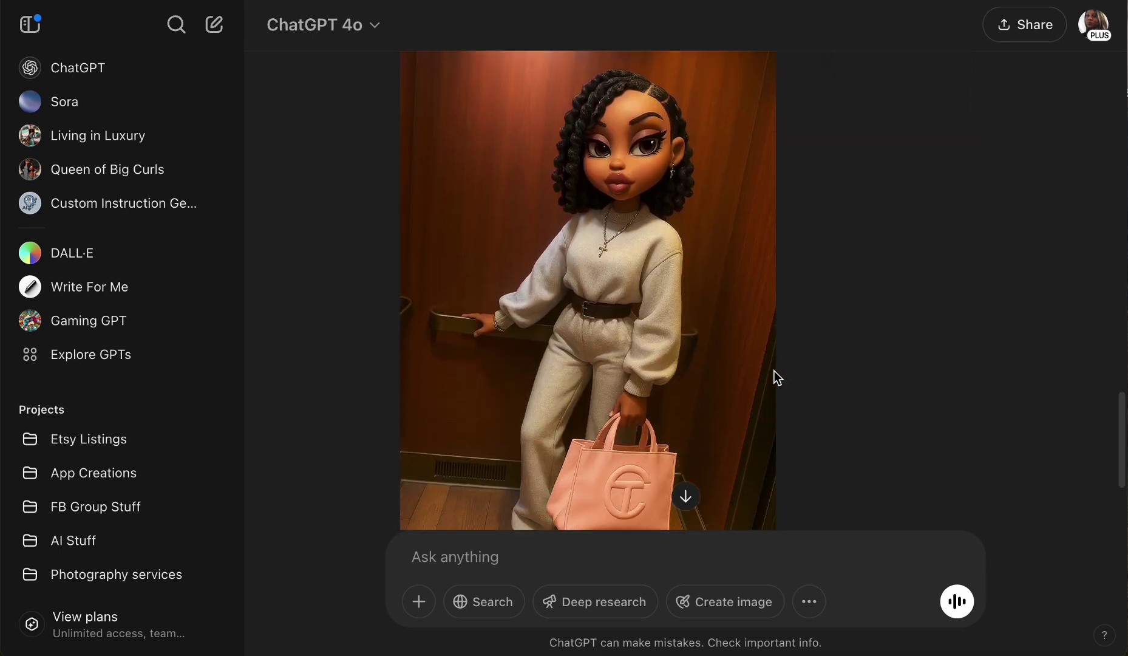
scroll(774, 368, "up", 6)
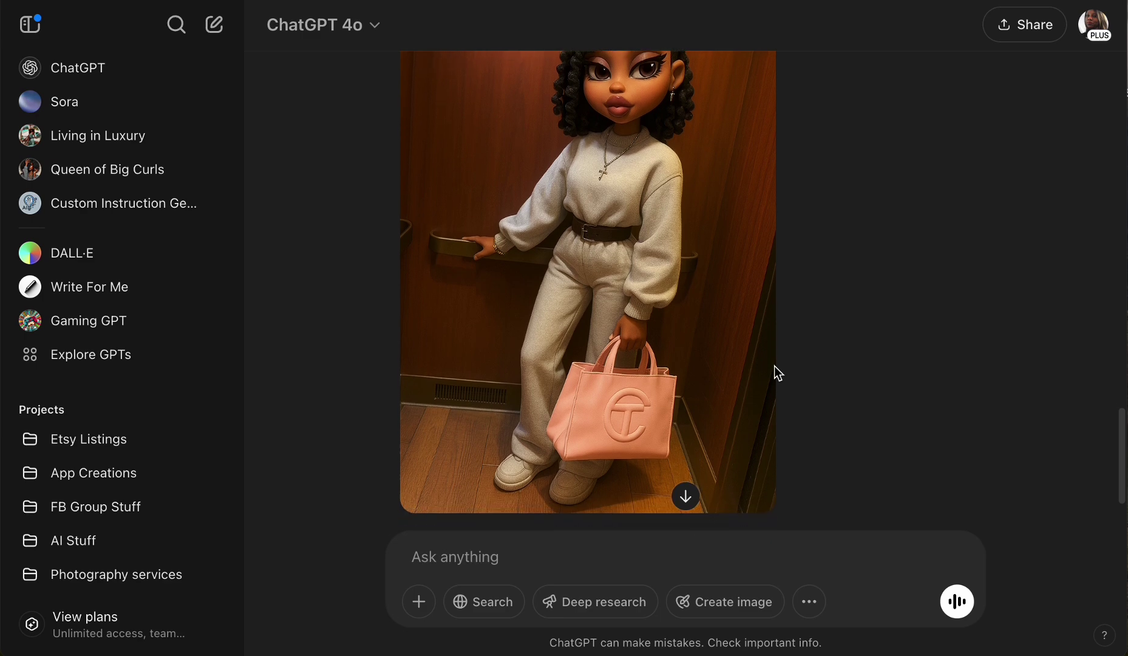
scroll(775, 368, "down", 6)
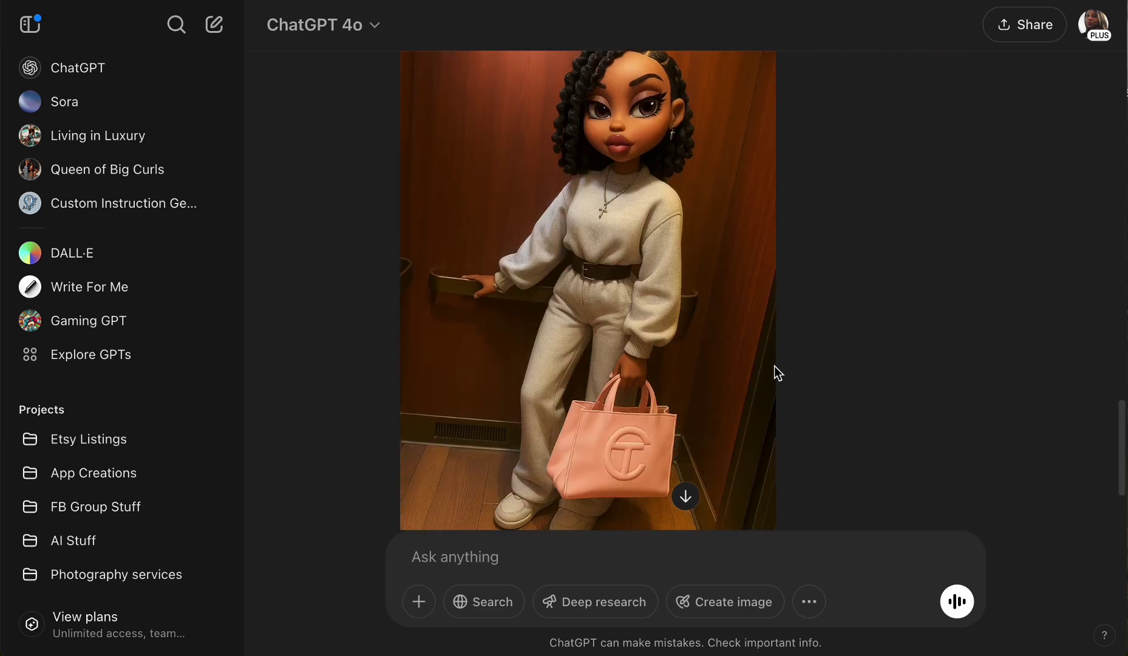
scroll(773, 365, "up", 2)
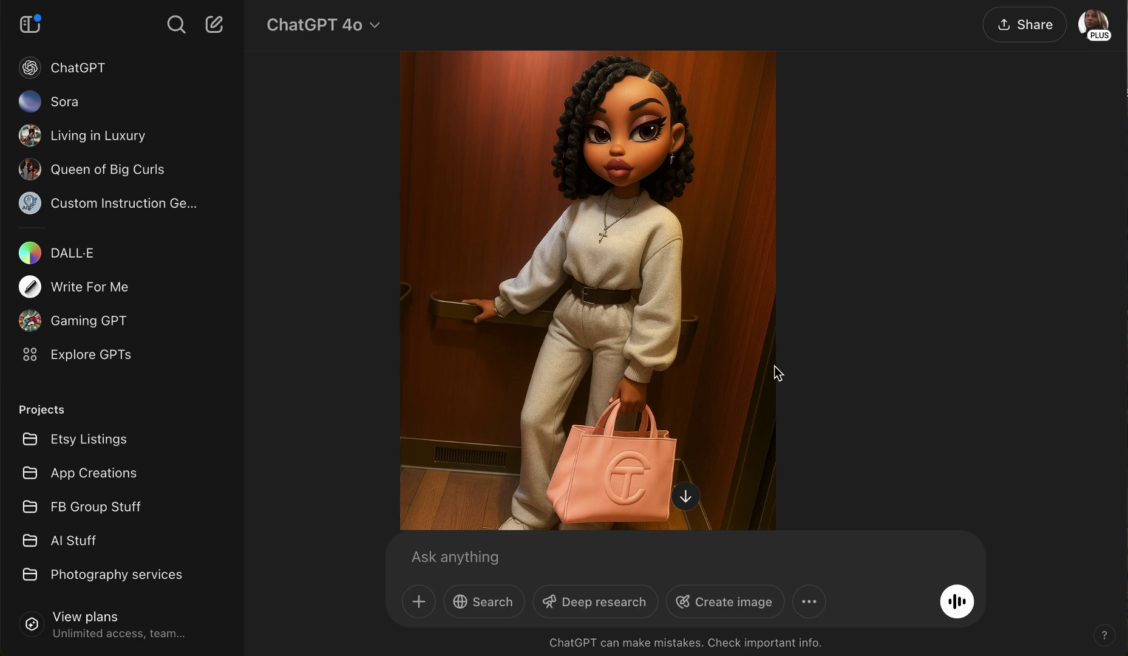
scroll(774, 365, "up", 1)
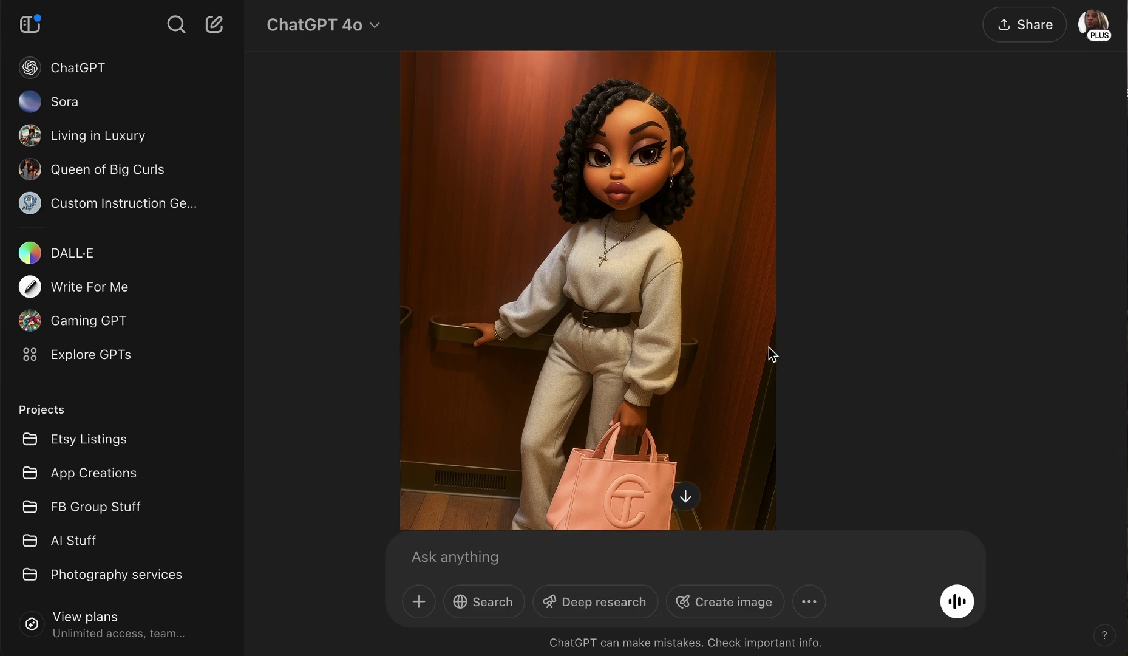
scroll(662, 449, "down", 3)
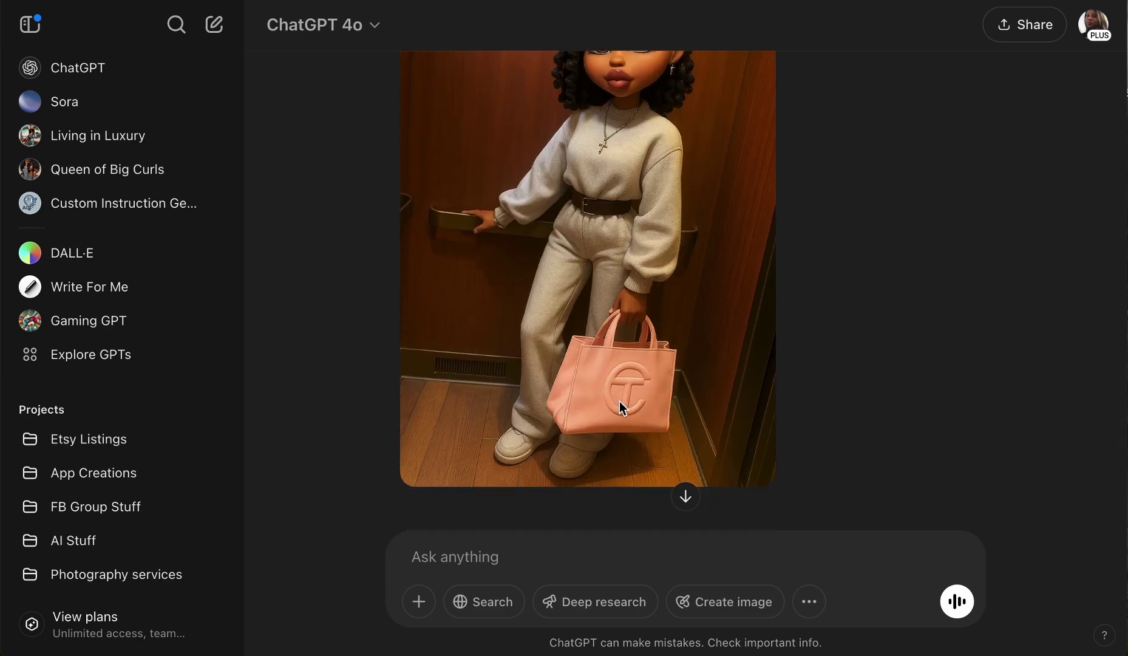
scroll(623, 407, "up", 10)
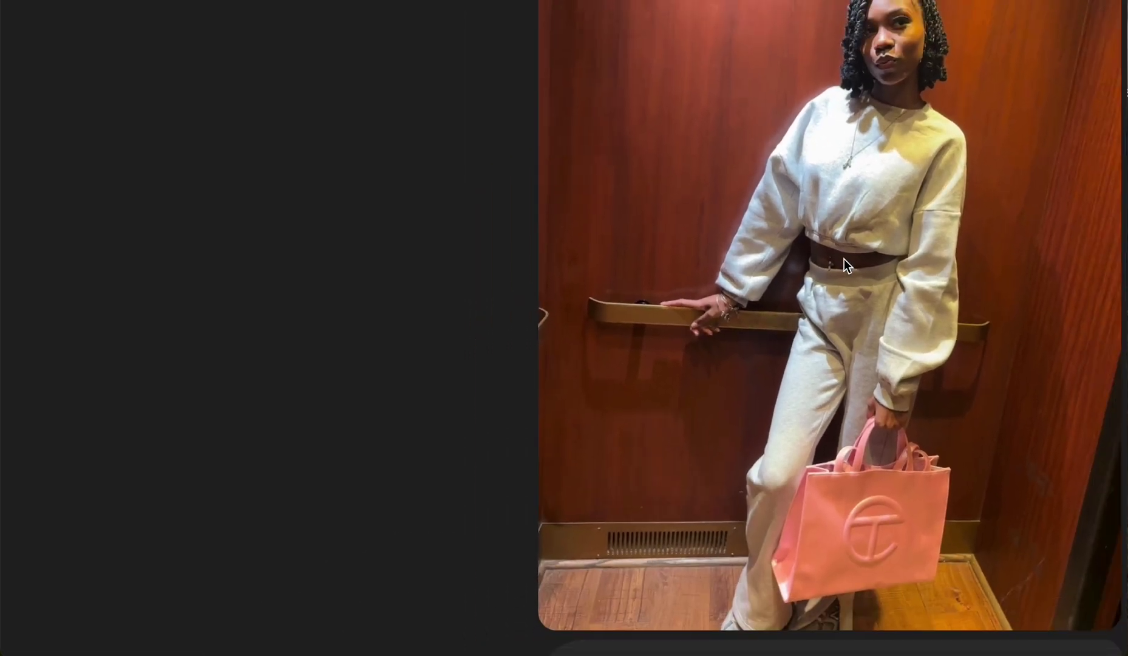
scroll(909, 200, "down", 10)
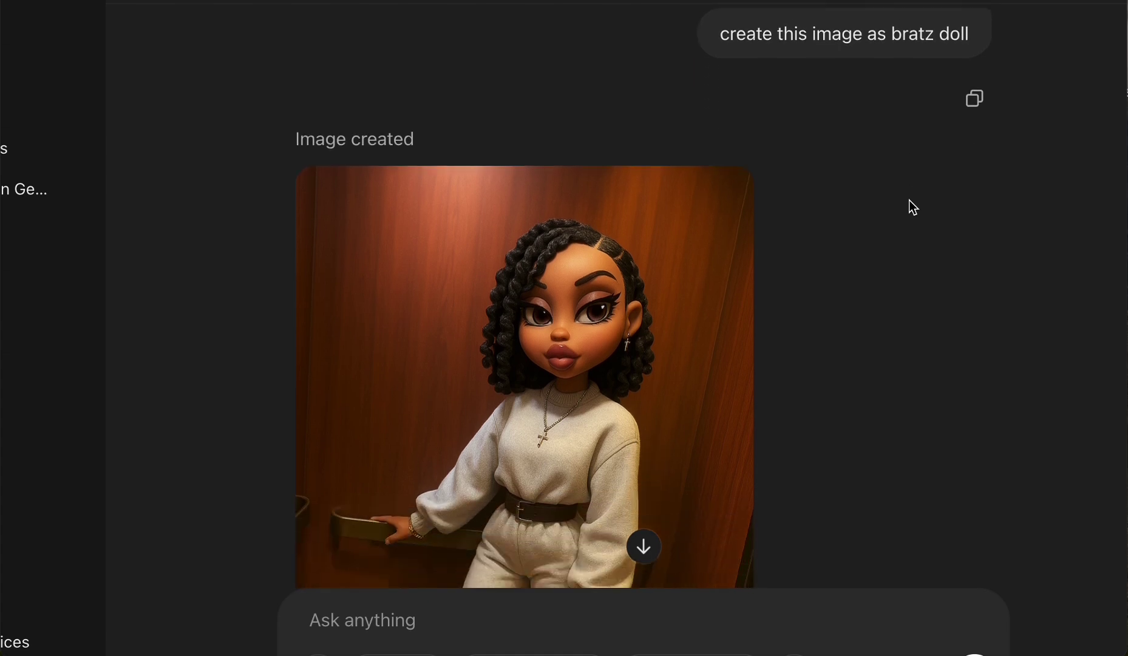
scroll(909, 201, "down", 3)
scroll(909, 201, "up", 5)
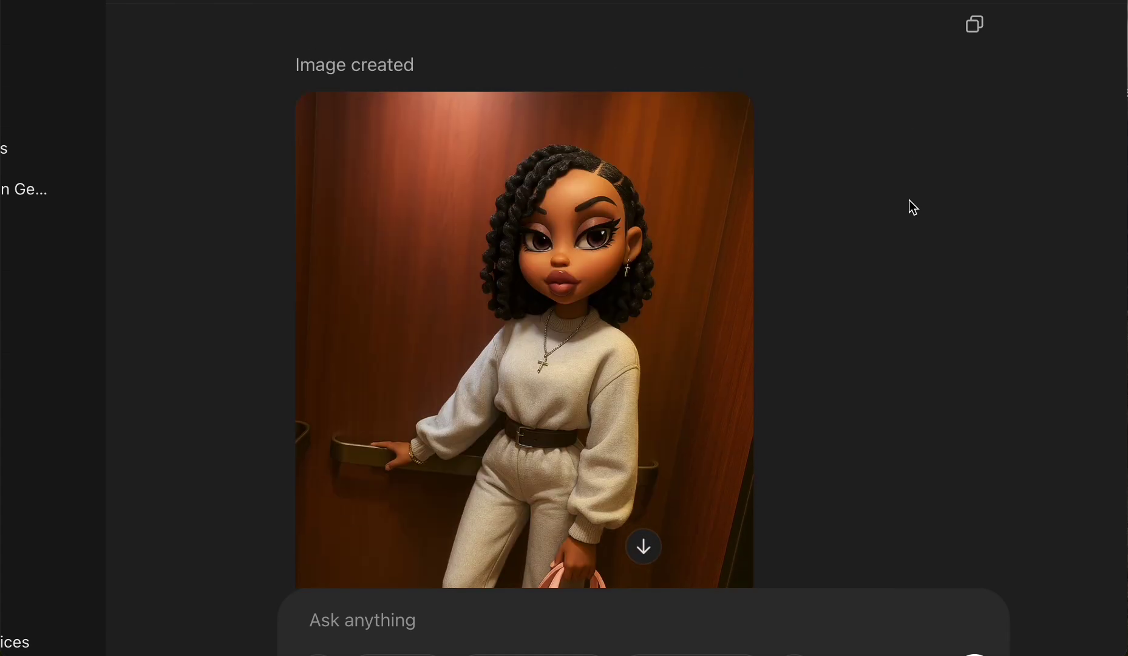
scroll(641, 437, "down", 5)
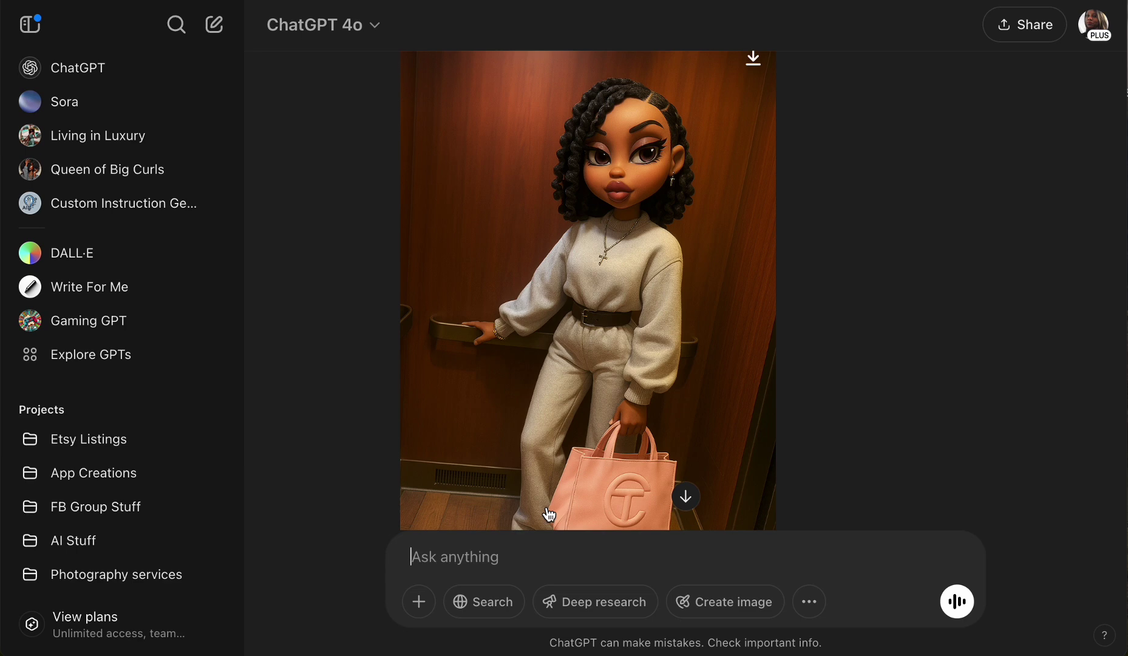
Send the follow-up prompt "create this in a barbie style" in the same chat.
type("c")
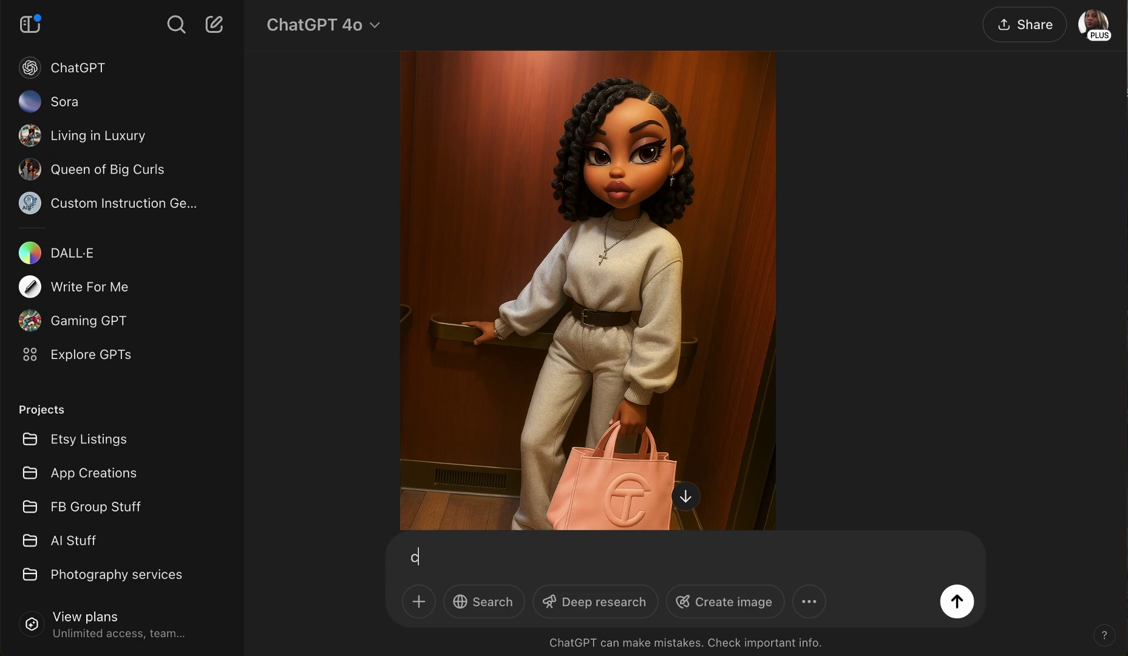
type("reate this in a babrbie st")
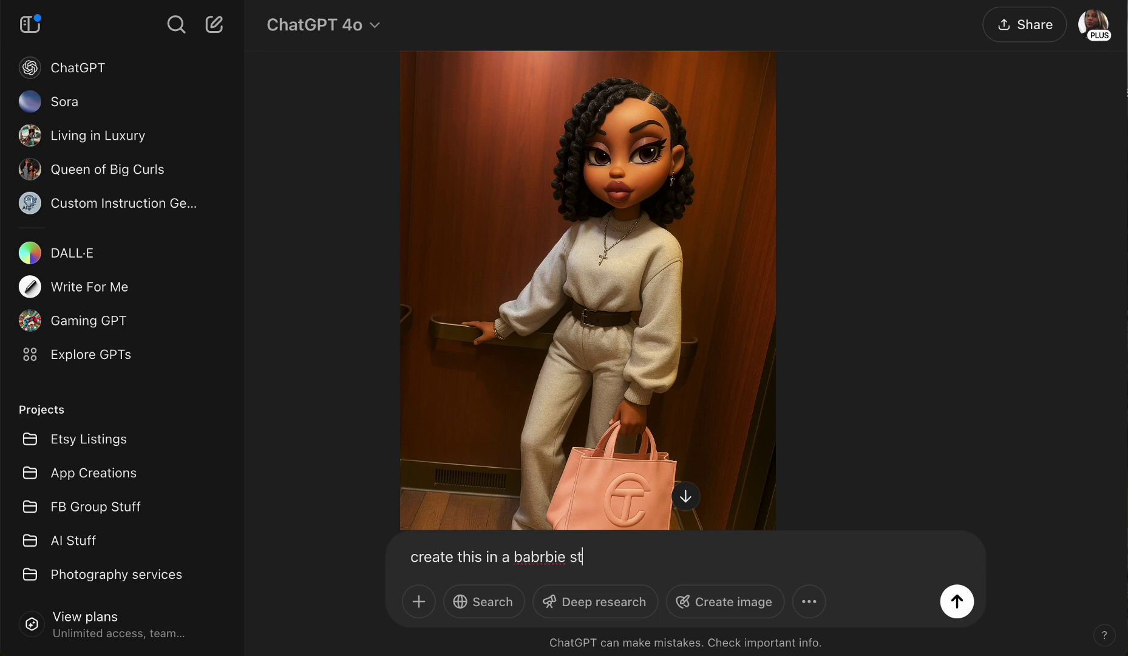
type("yle")
left_click(538, 557)
key("BackSpace")
left_click(957, 601)
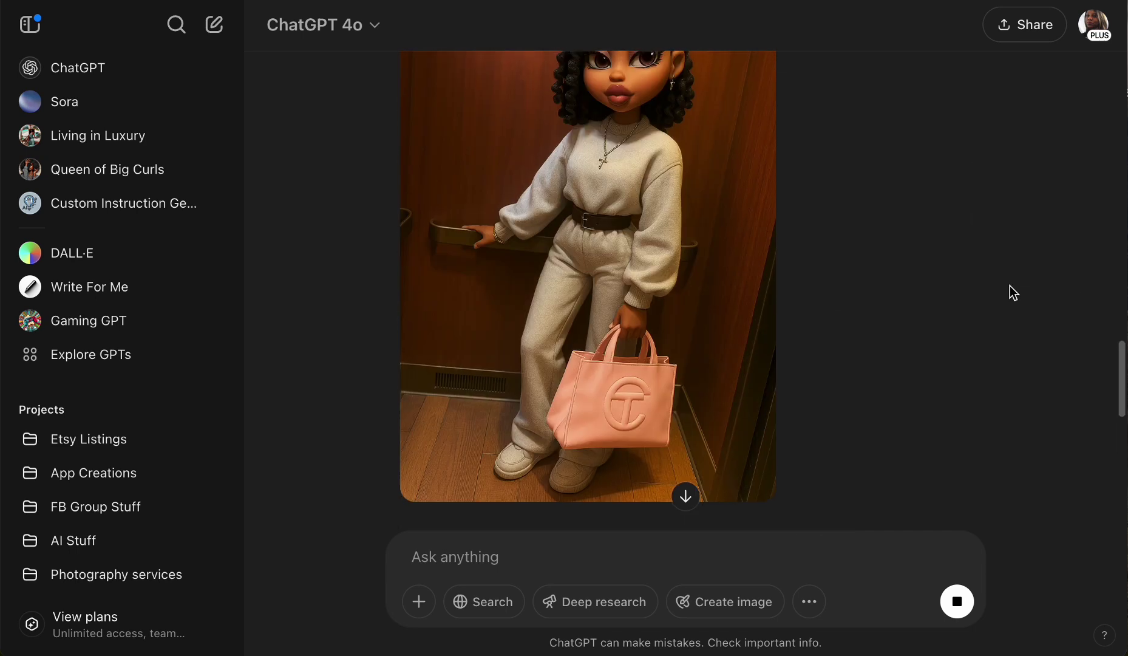
Look back at the Bratz doll image and the original elevator photo during image generation.
scroll(1010, 285, "up", 3)
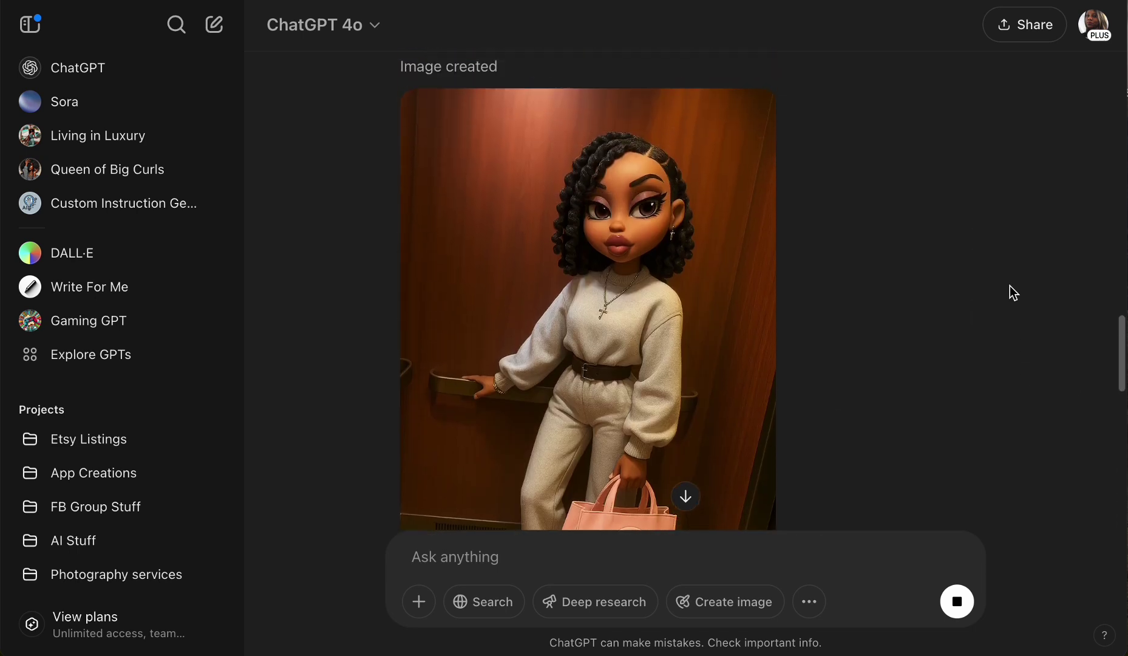
scroll(1009, 285, "up", 10)
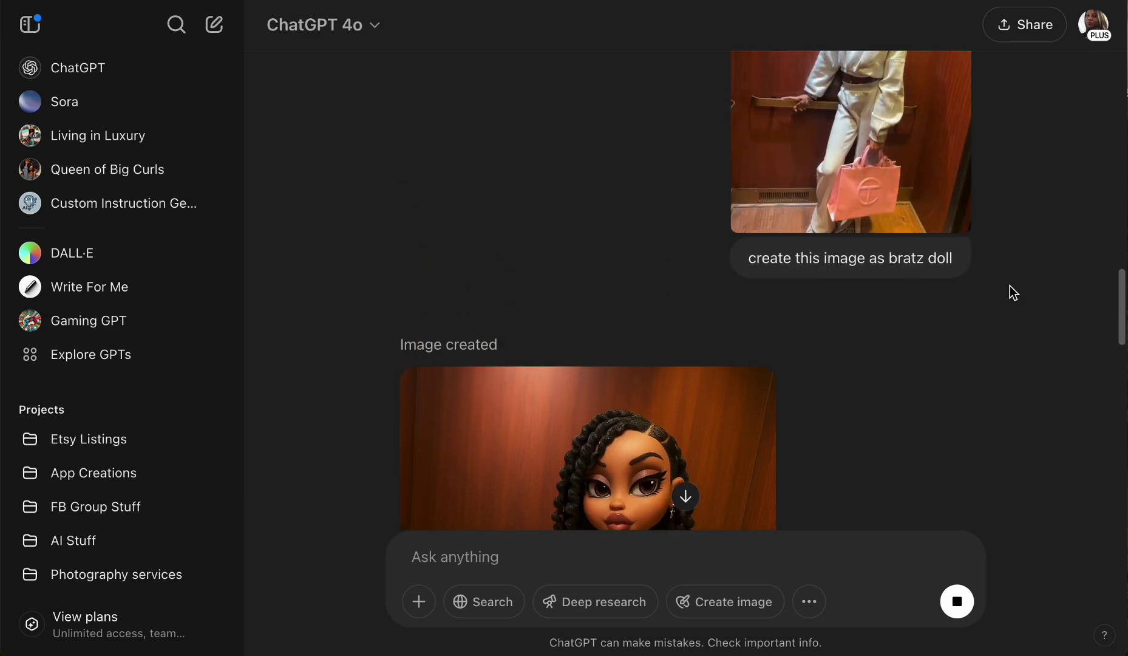
scroll(1010, 285, "down", 8)
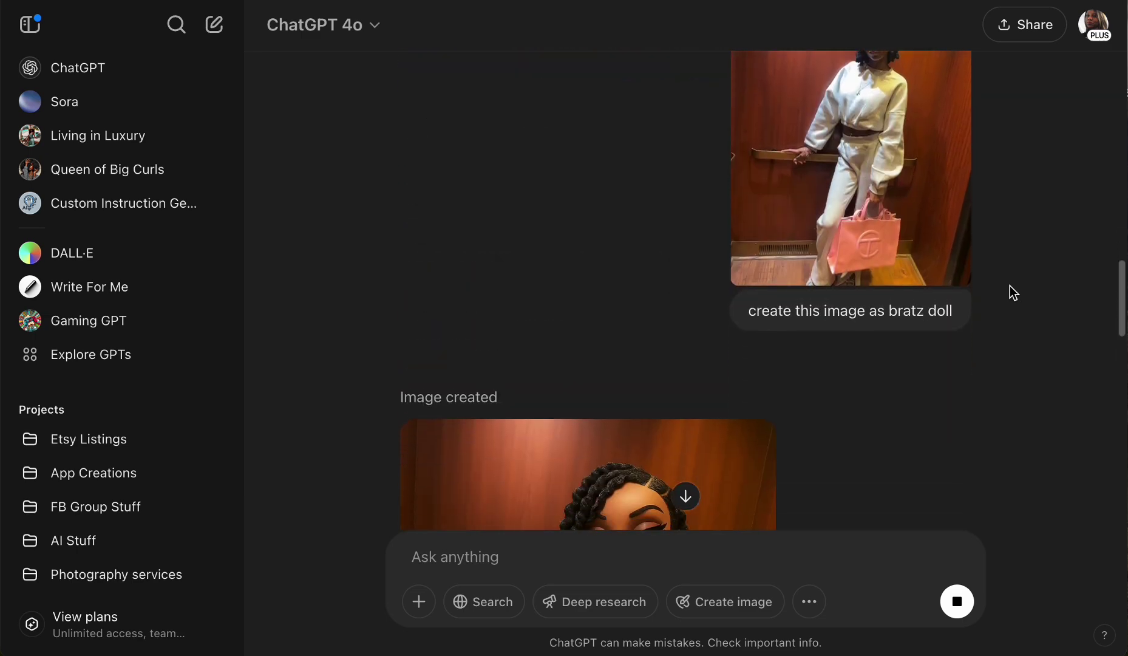
scroll(982, 164, "up", 5)
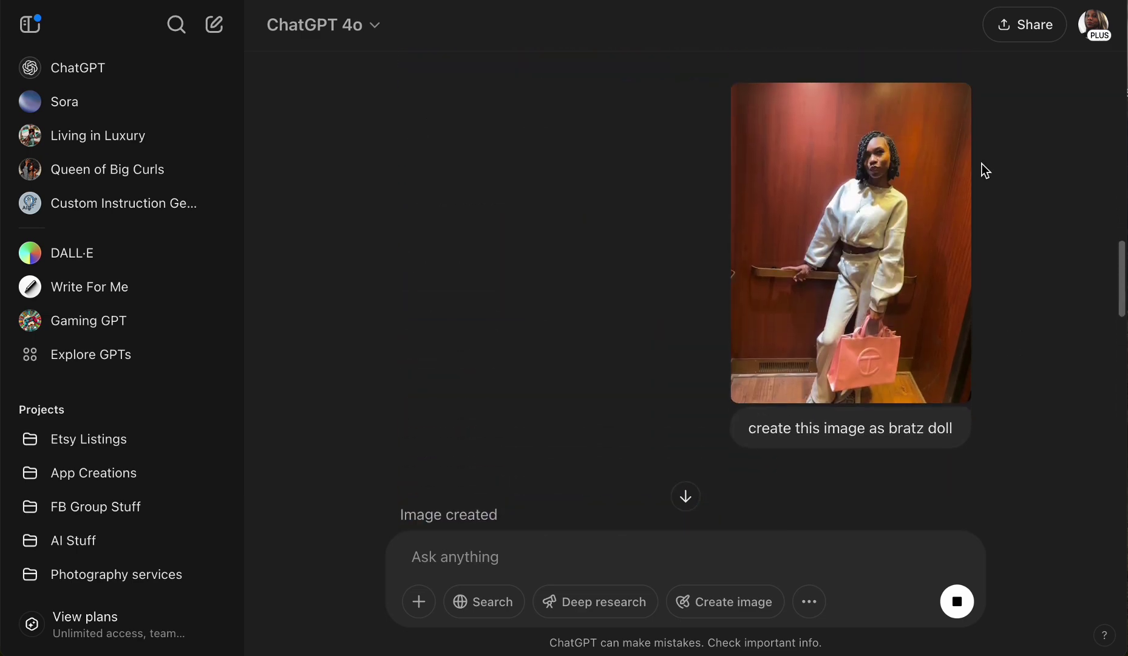
Examine the original elevator photo enlarged, then look over the full Bratz doll version, including the bag and shoes.
left_click(868, 224)
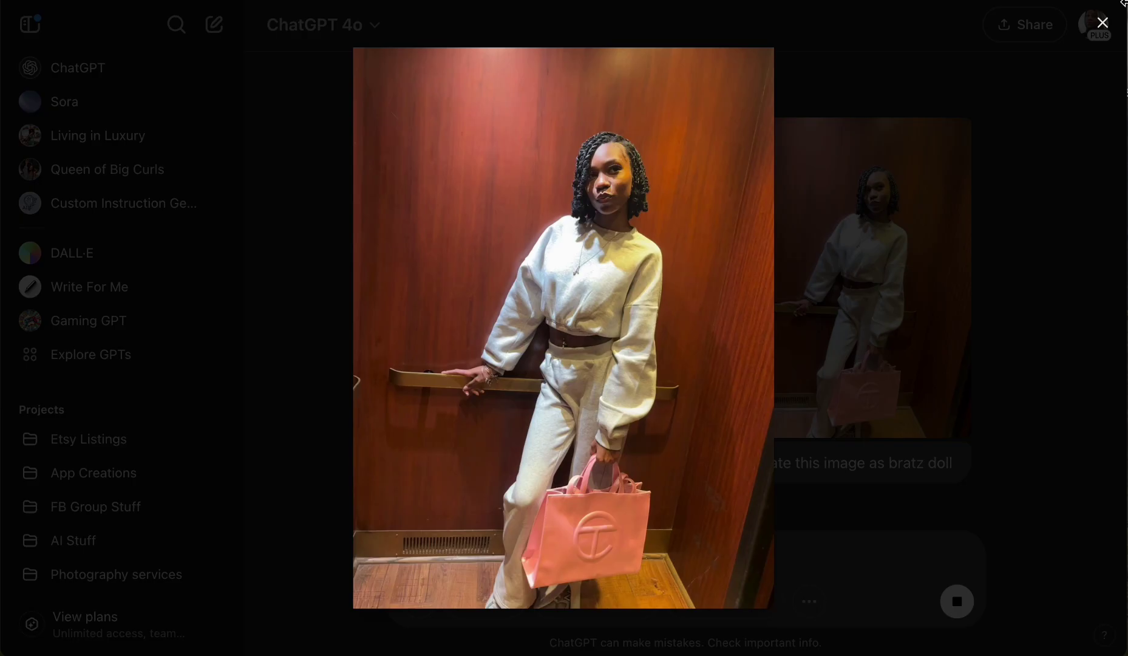
left_click(1102, 22)
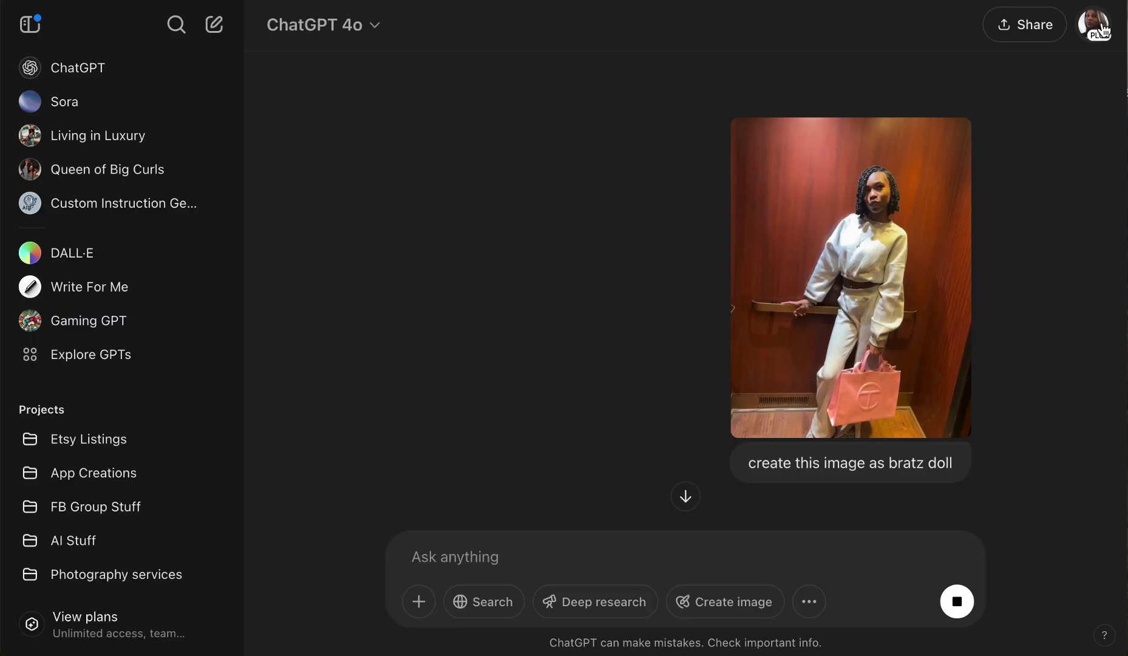
scroll(807, 172, "down", 5)
scroll(808, 172, "down", 5)
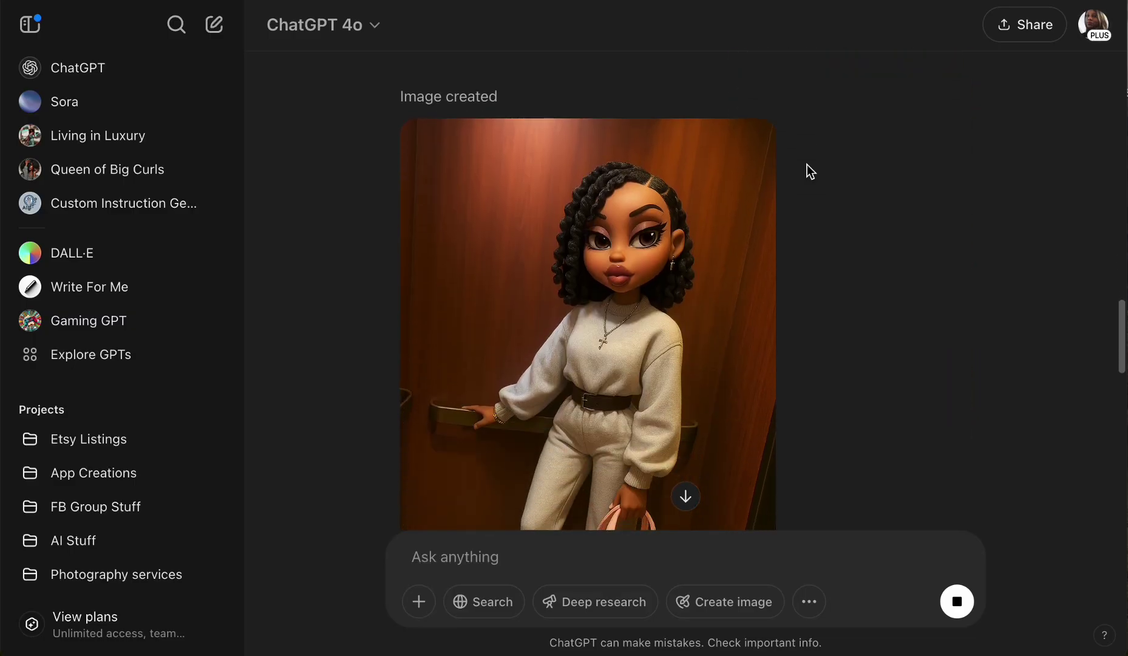
scroll(808, 165, "down", 10)
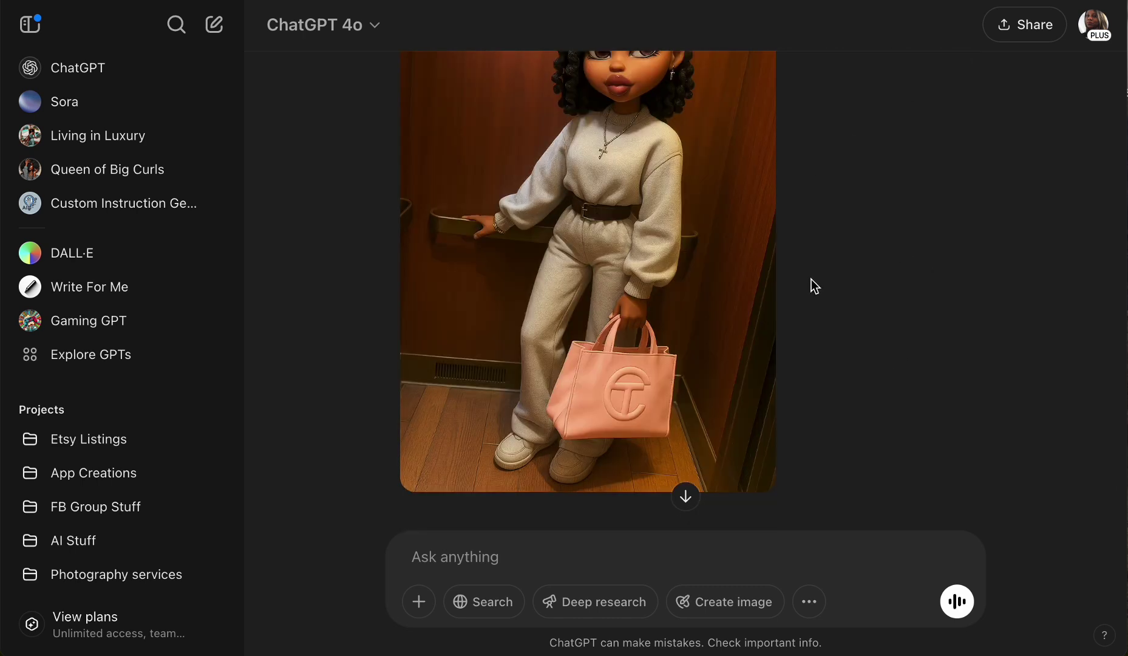
Compare the image from the "create this in a barbie style" prompt with the Bratz doll version.
scroll(761, 319, "down", 10)
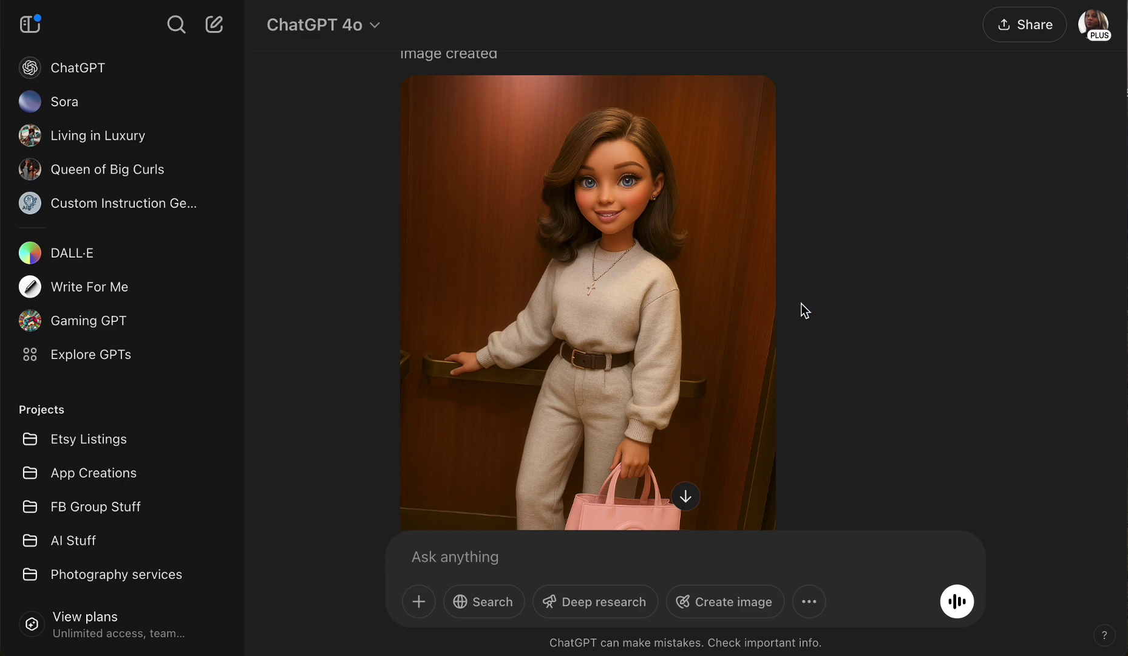
scroll(801, 303, "up", 8)
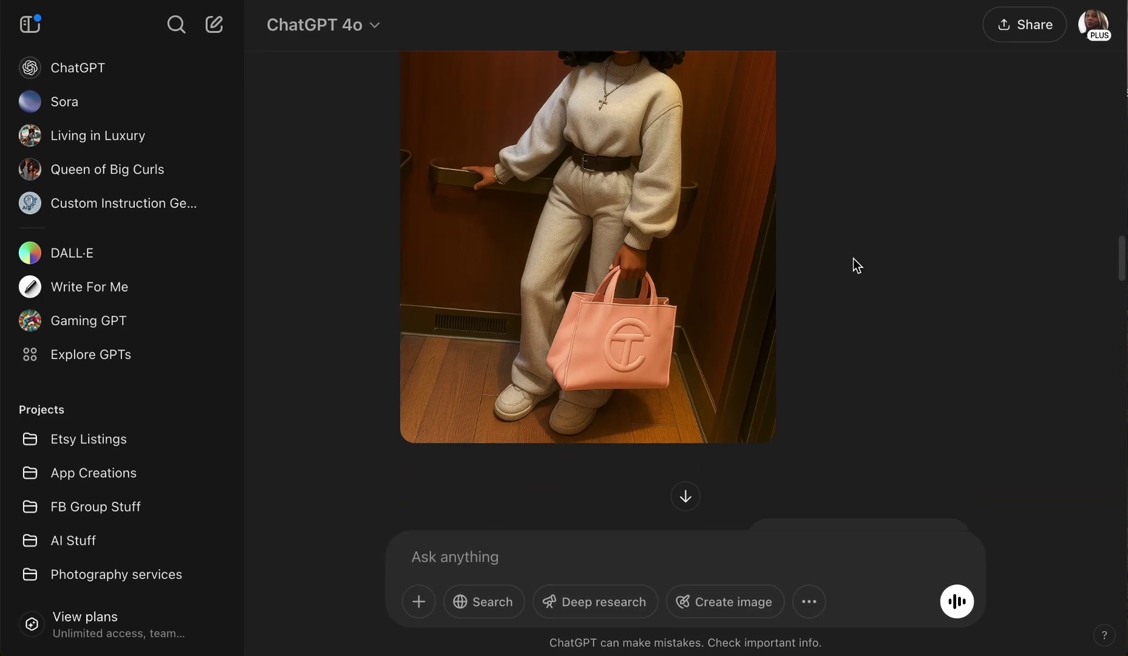
scroll(676, 201, "up", 3)
scroll(640, 235, "down", 10)
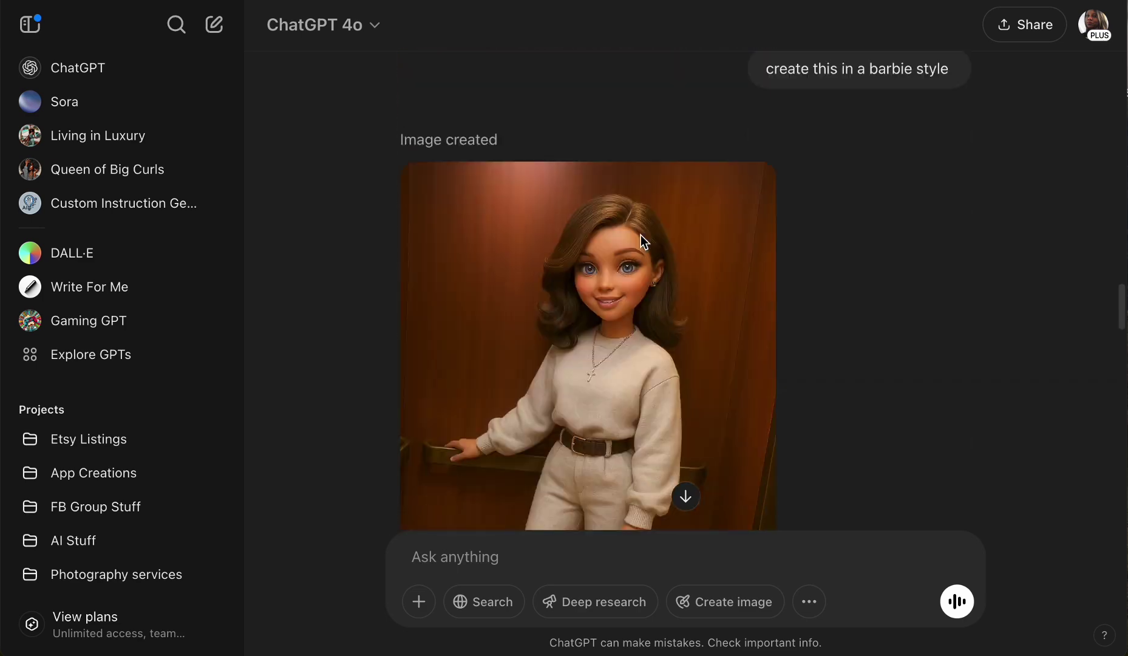
scroll(644, 241, "up", 1)
scroll(643, 242, "down", 2)
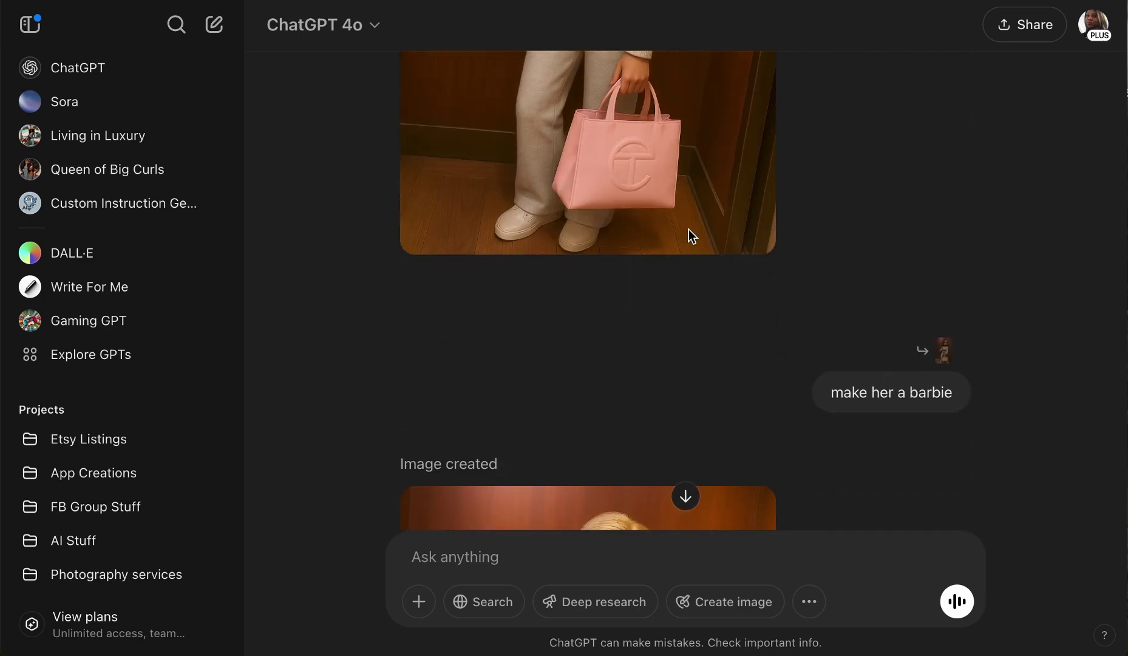
Review the images generated from the prompts "make her a barbie" and "a black barbie".
scroll(688, 229, "down", 3)
scroll(688, 229, "down", 5)
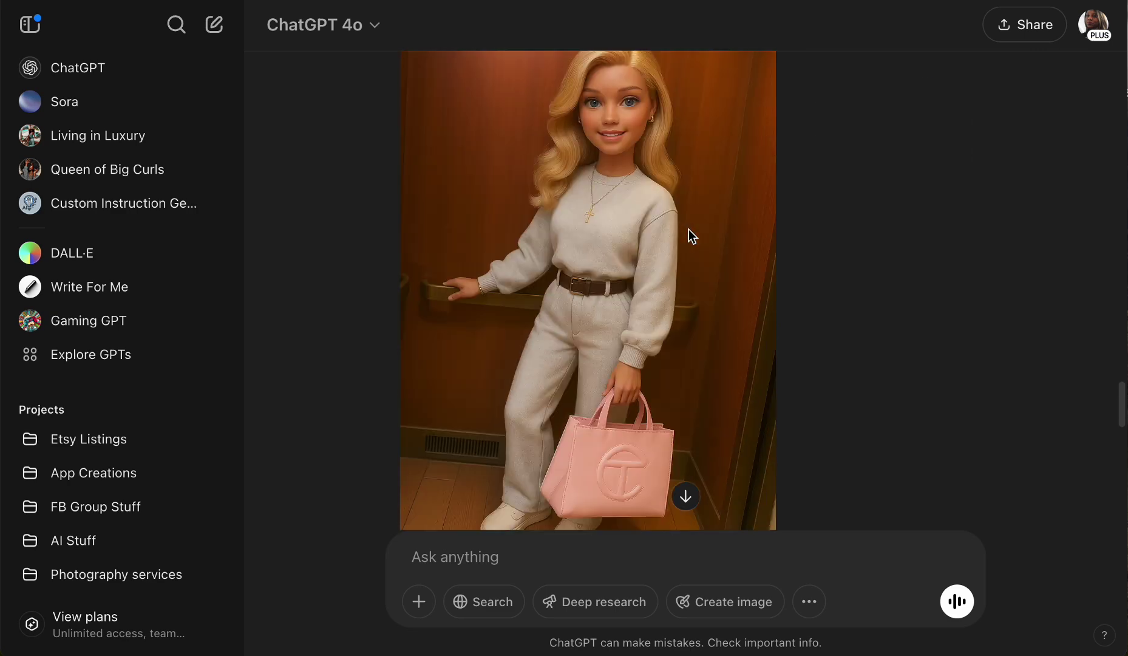
scroll(608, 259, "up", 2)
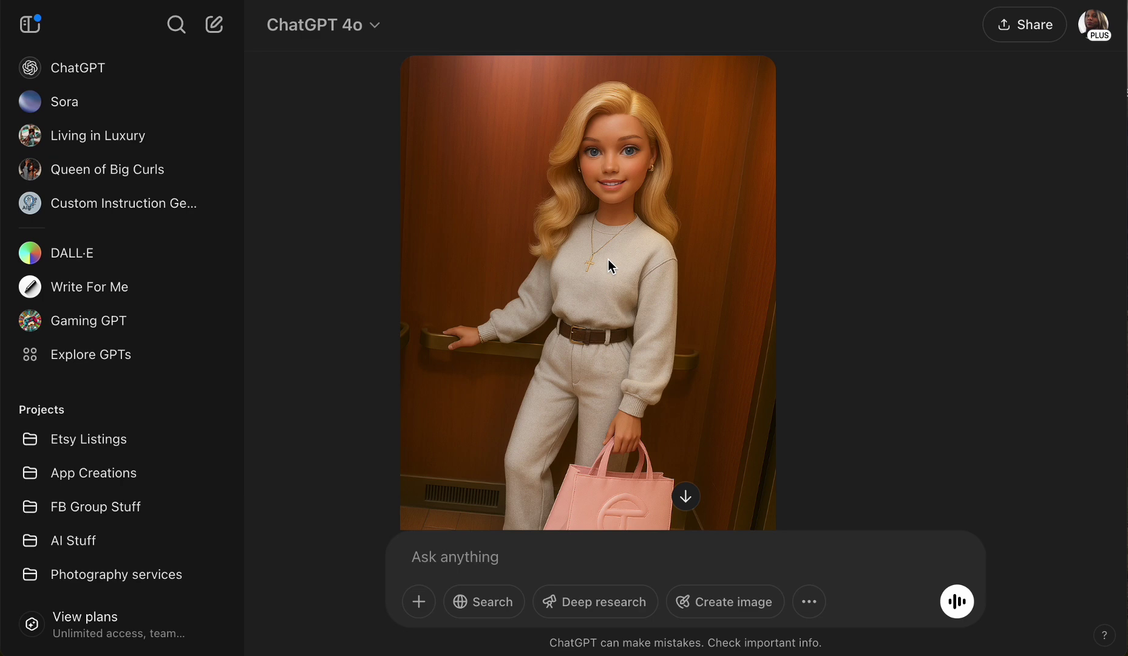
scroll(621, 301, "down", 10)
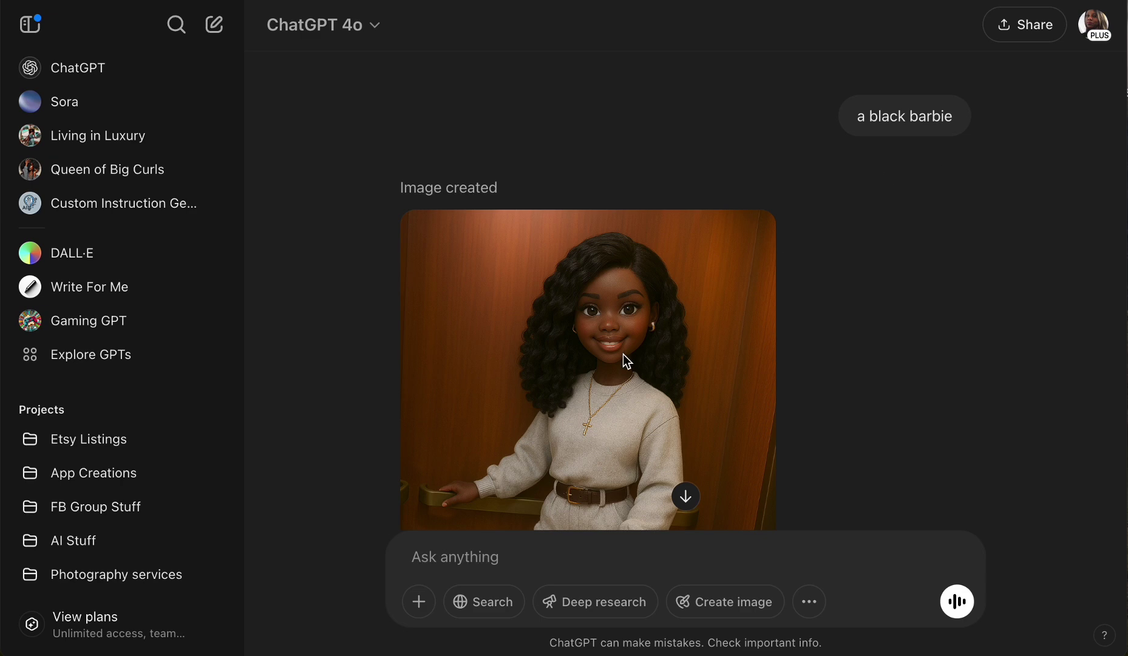
scroll(624, 360, "down", 3)
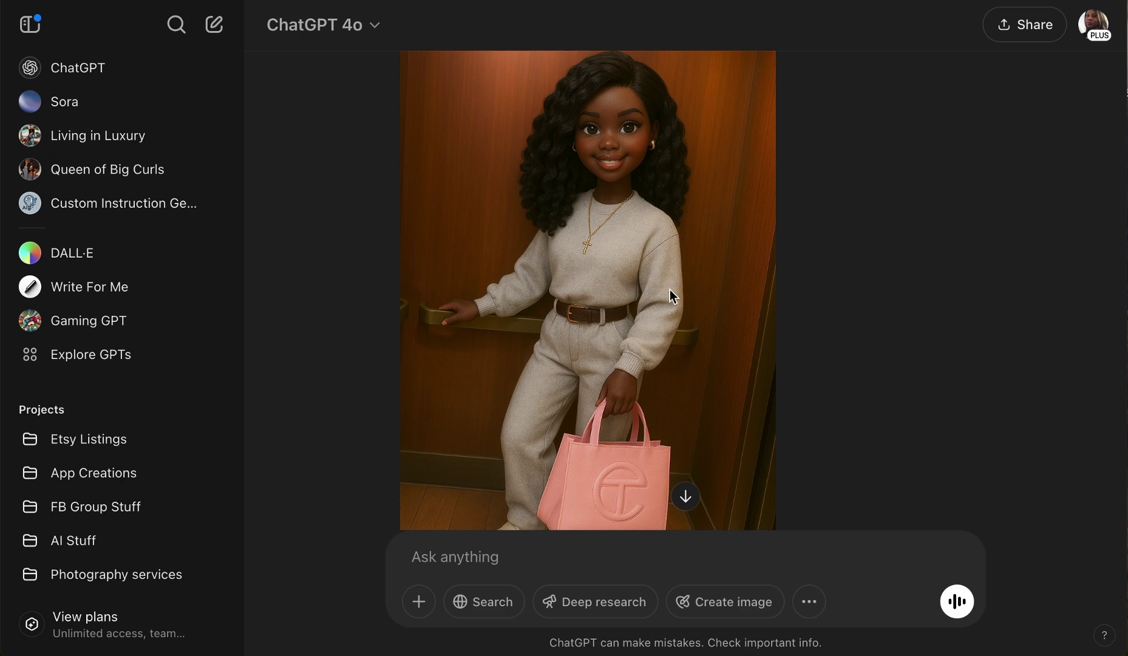
scroll(670, 289, "down", 5)
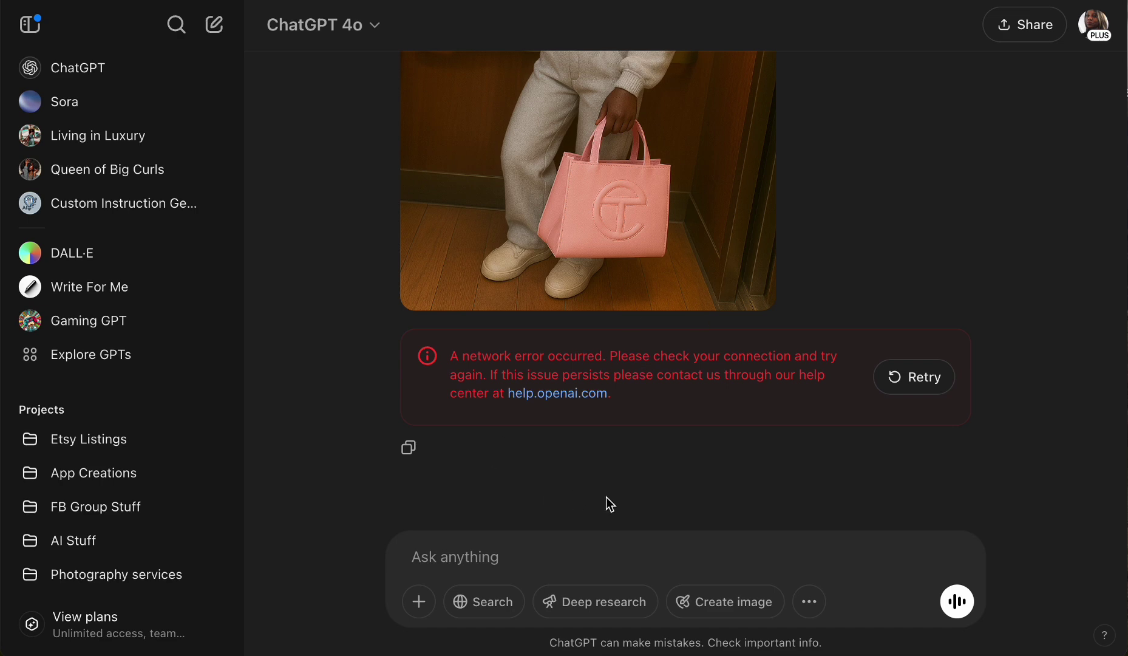
Attach IMG_8510.jpg from the Downloads folder to a new message in the chat.
left_click(473, 562)
left_click(419, 604)
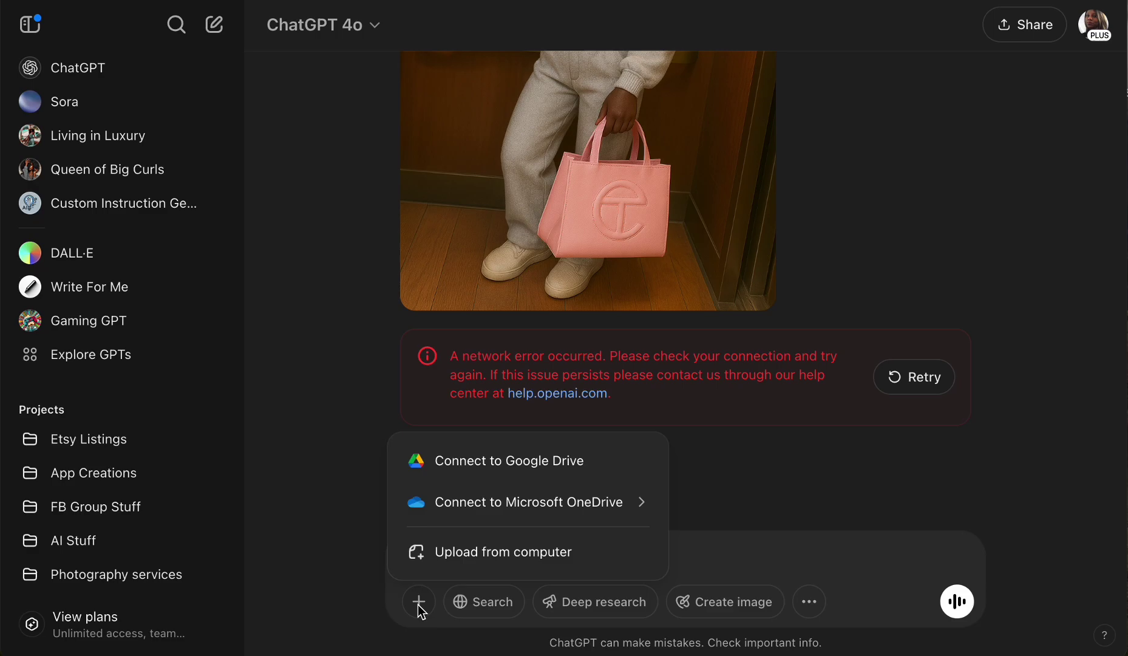
left_click(520, 549)
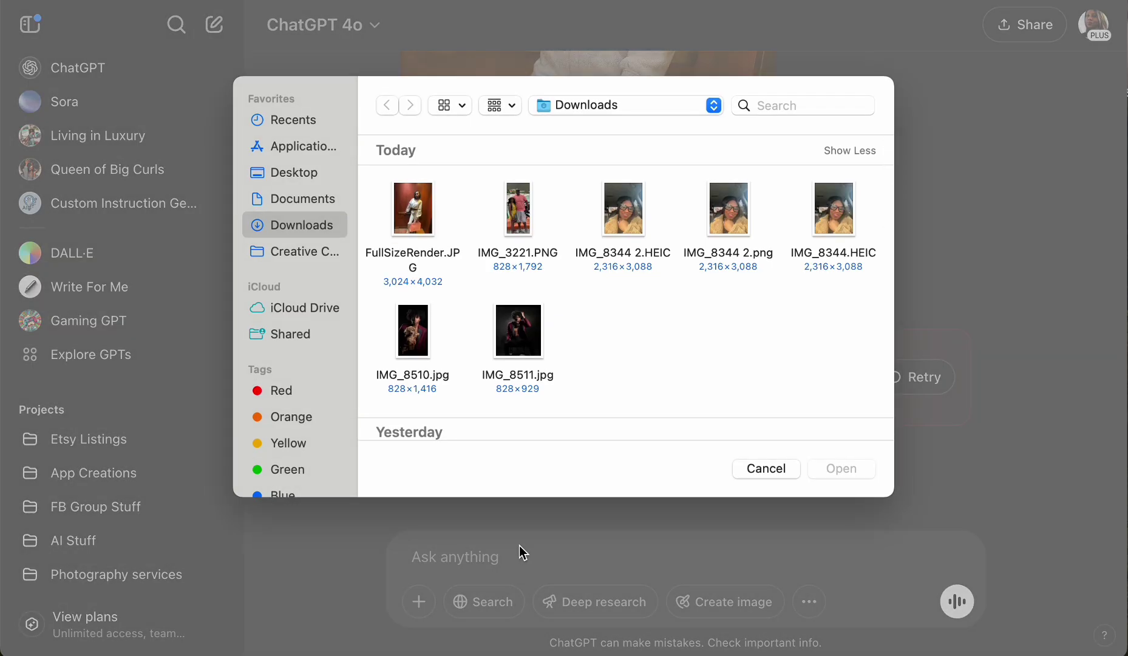
left_click(419, 325)
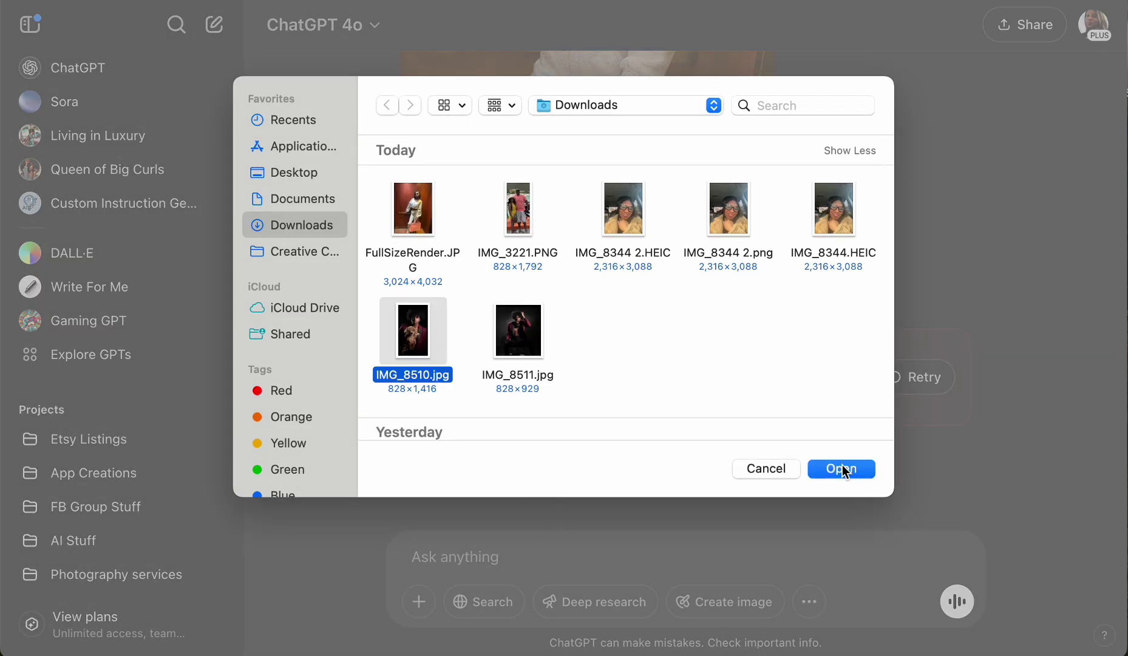
left_click(847, 467)
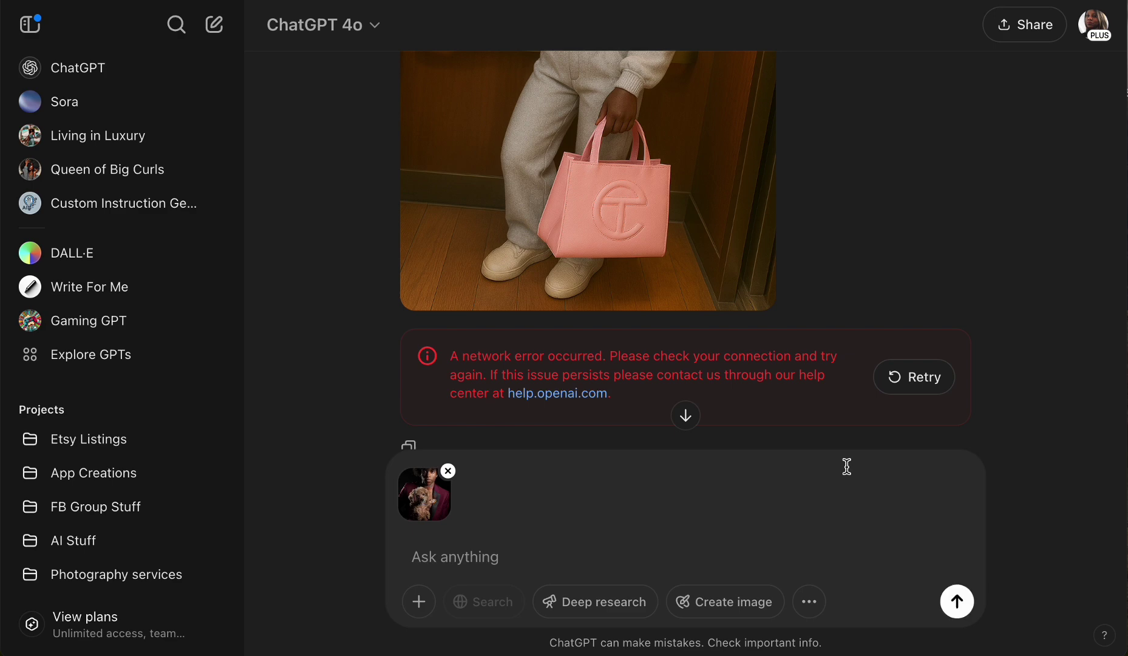
Turn on image creation for the message and send it with the prompt "into an ainme".
left_click(534, 562)
type("of")
key("BackSpace")
key("BackSpace")
left_click(757, 604)
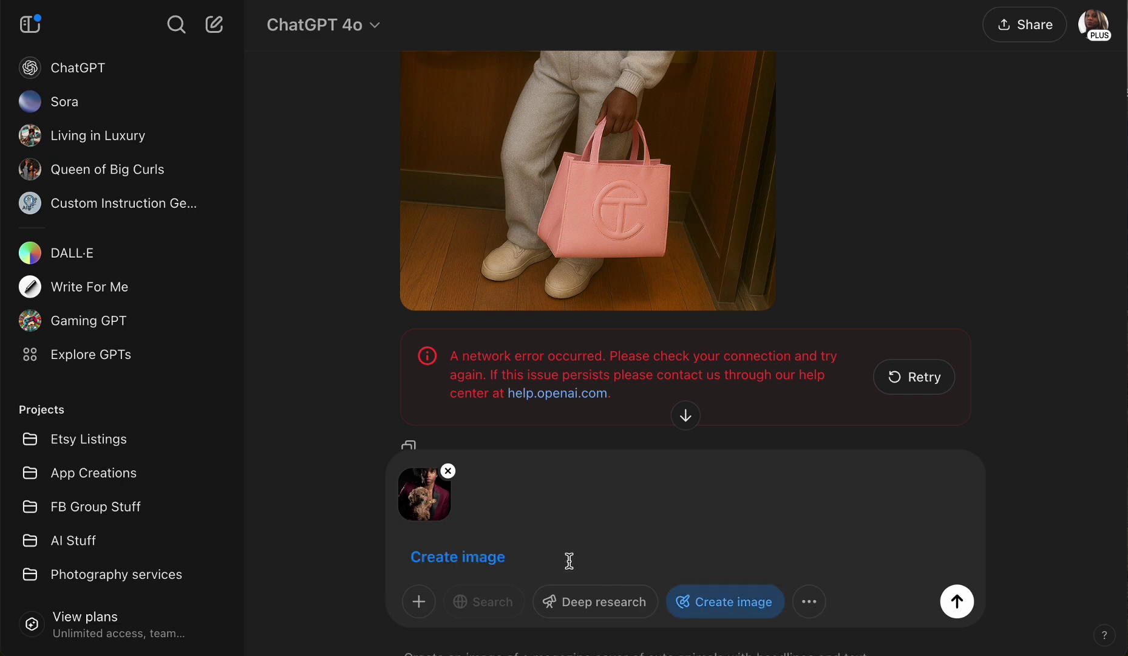
type("into an ainme")
left_click(957, 601)
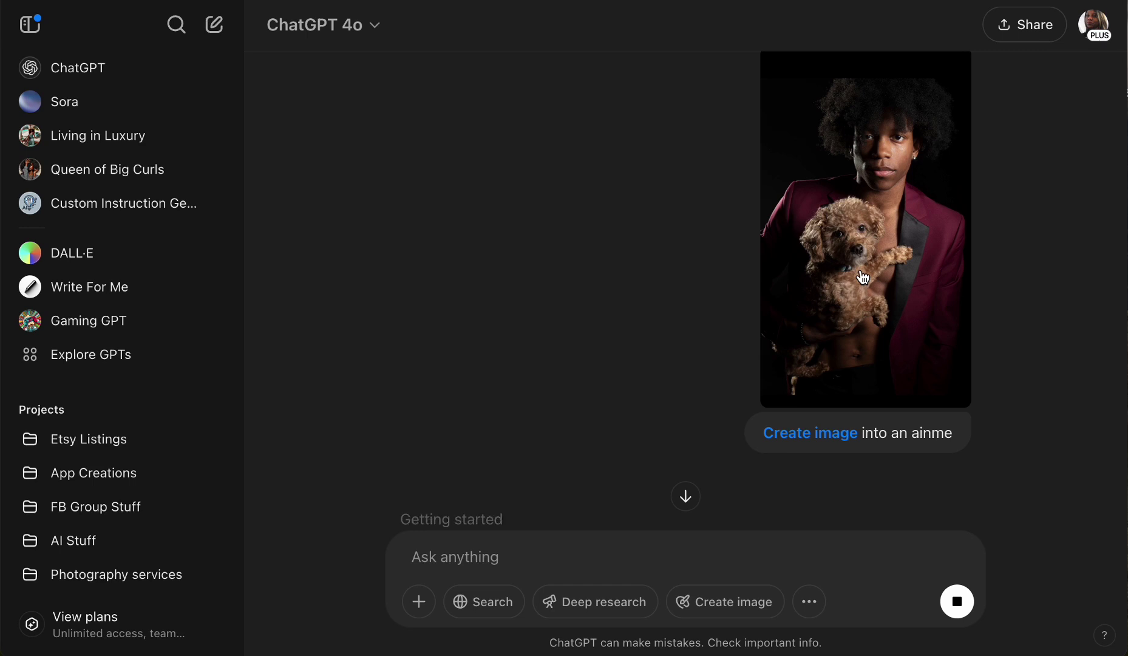
Check the anime image's generation against the uploaded portrait and view the finished picture down to the belt.
scroll(539, 234, "down", 7)
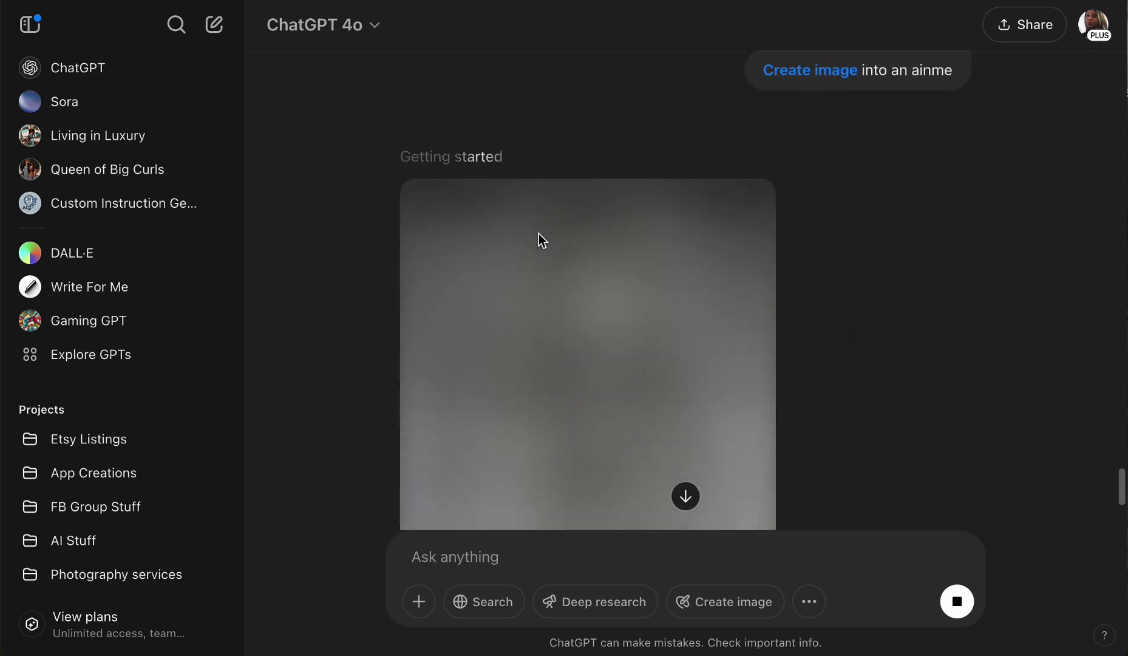
scroll(971, 457, "up", 7)
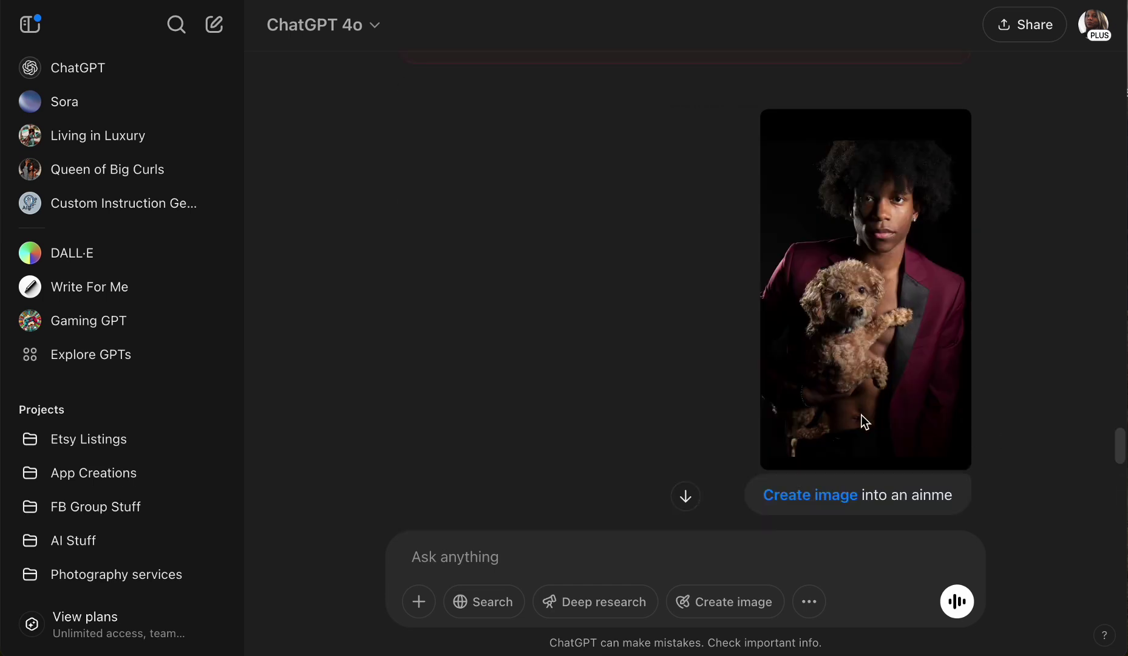
scroll(861, 416, "down", 8)
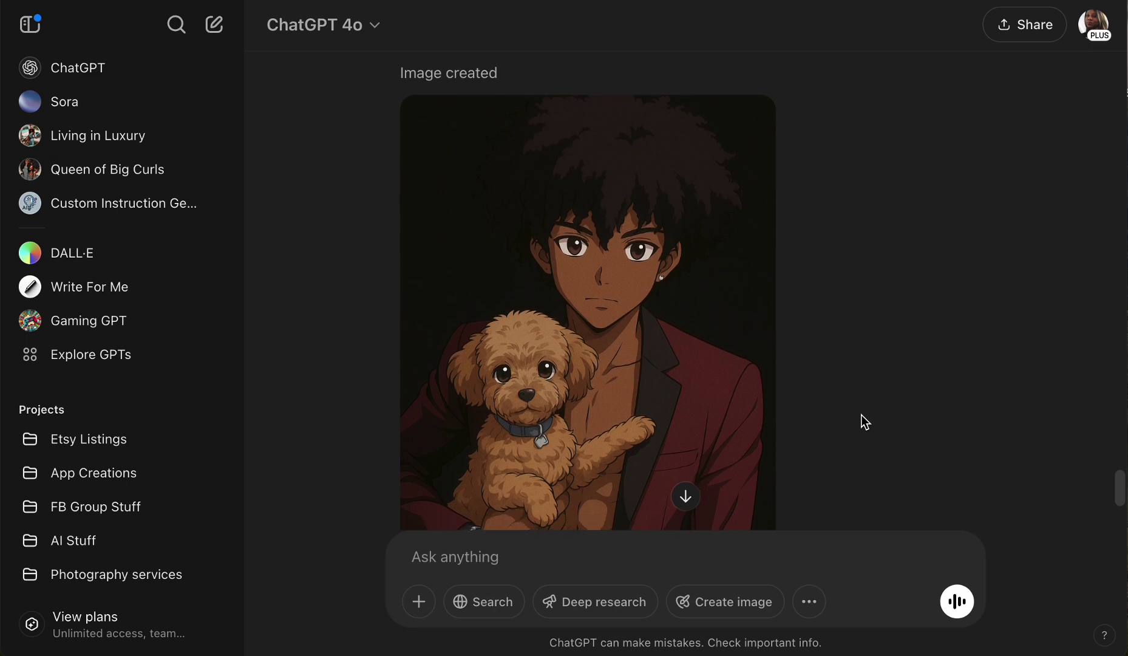
scroll(861, 415, "down", 2)
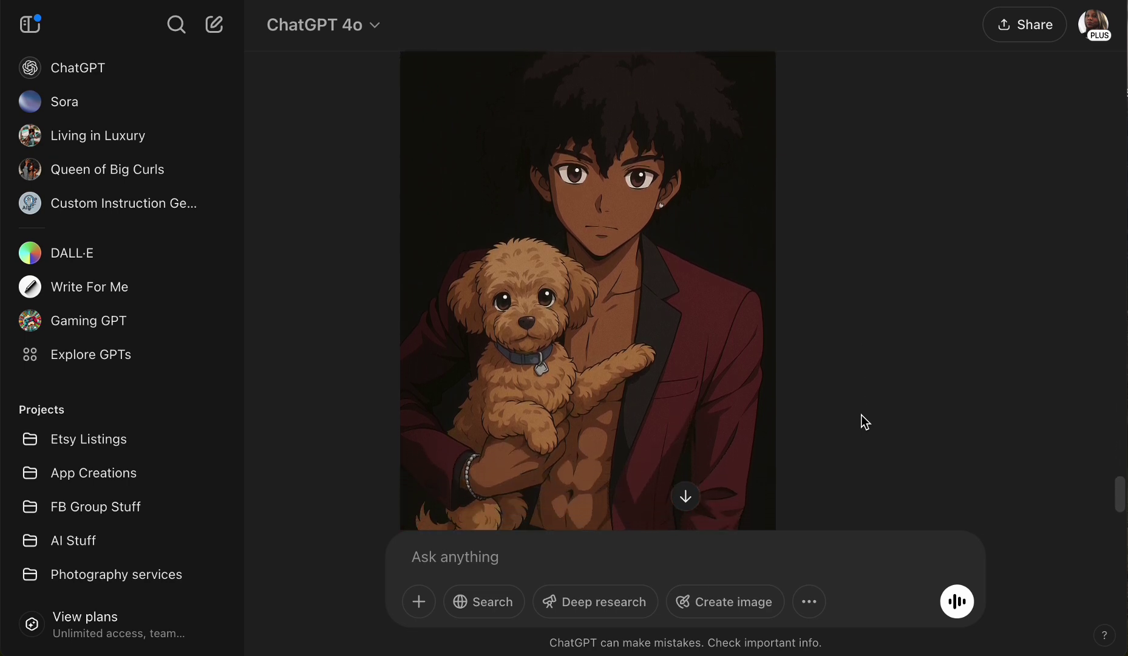
scroll(861, 415, "down", 2)
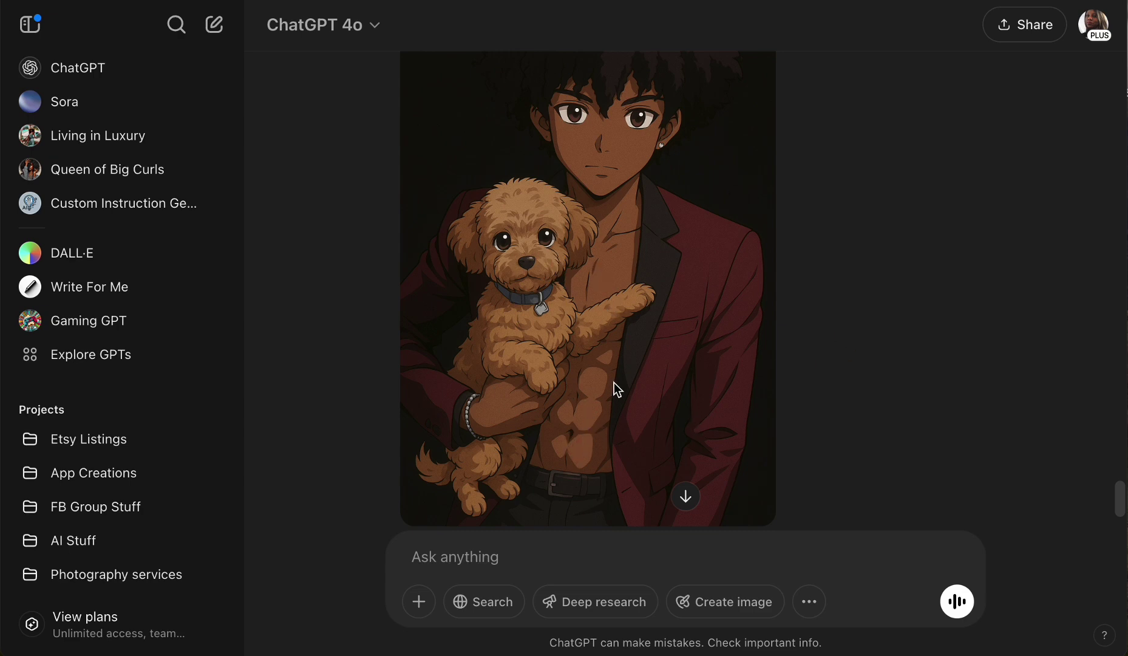
Compare the jacket, dog and pose in the uploaded portrait with those in the anime version.
scroll(897, 363, "up", 3)
scroll(892, 357, "up", 5)
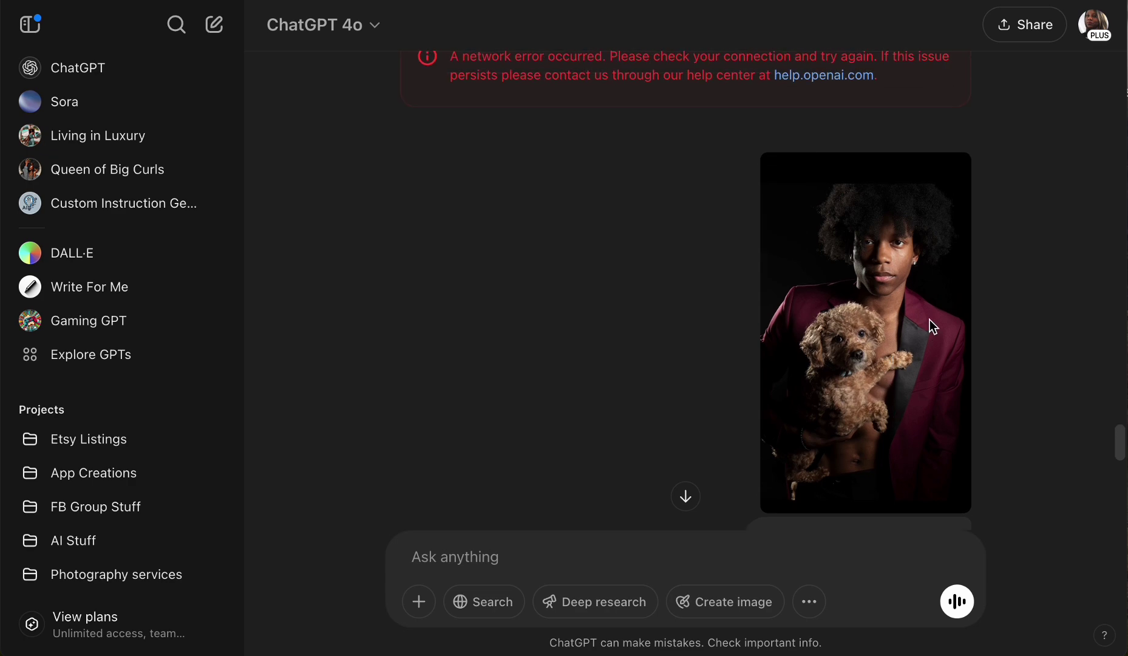
scroll(787, 449, "down", 3)
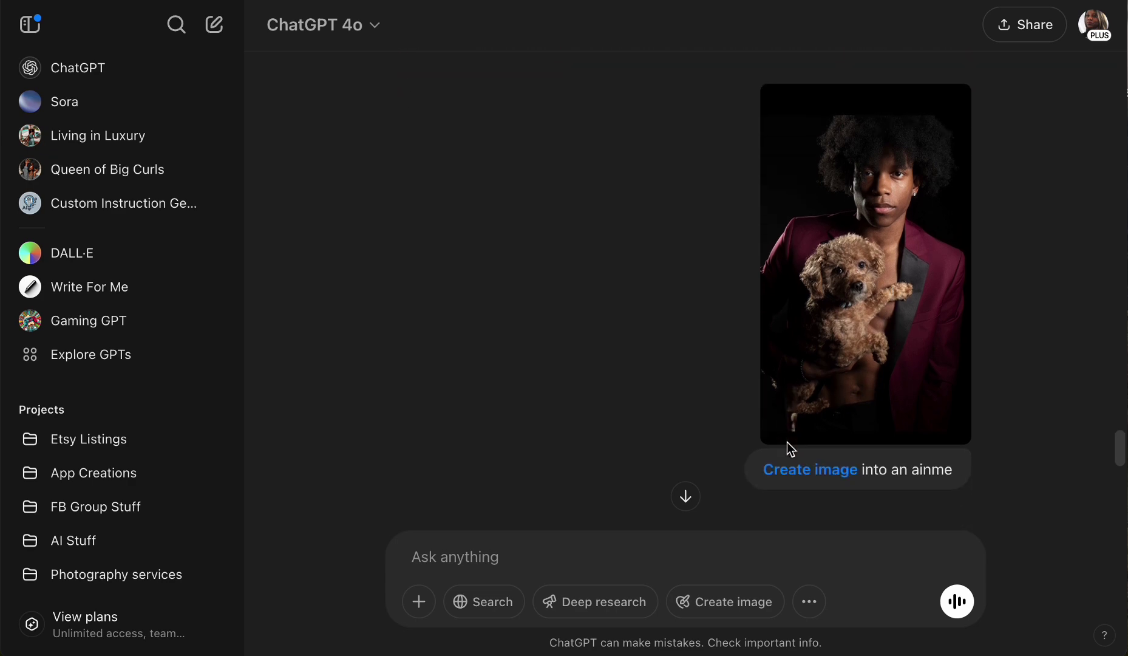
scroll(917, 317, "down", 6)
scroll(705, 398, "down", 6)
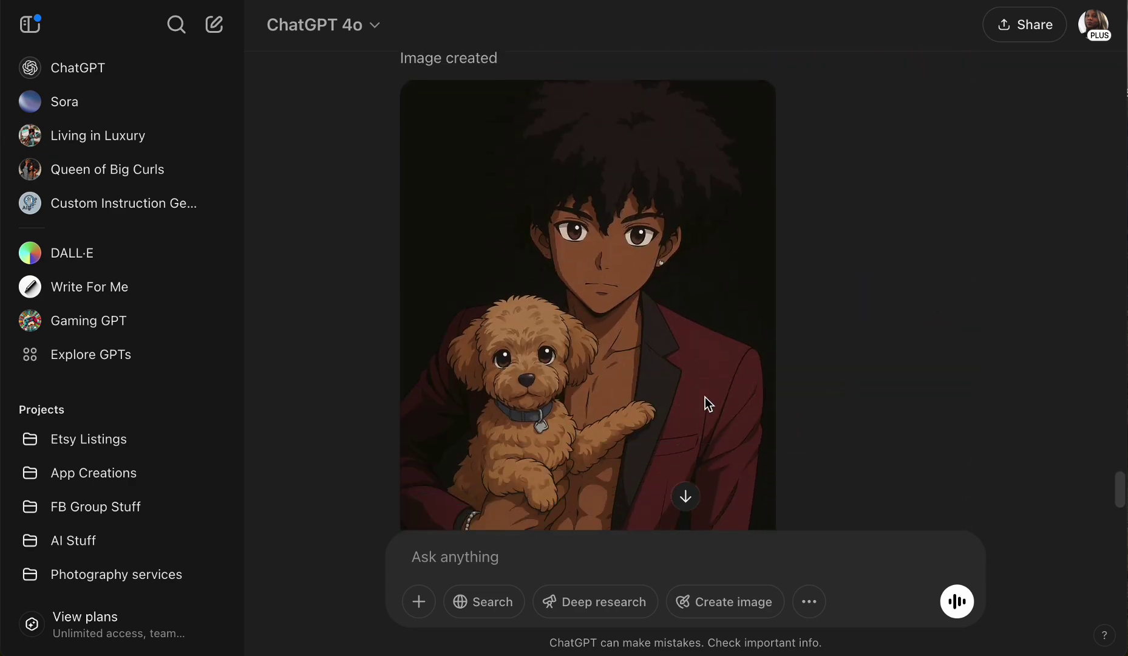
scroll(705, 398, "up", 3)
scroll(705, 397, "down", 3)
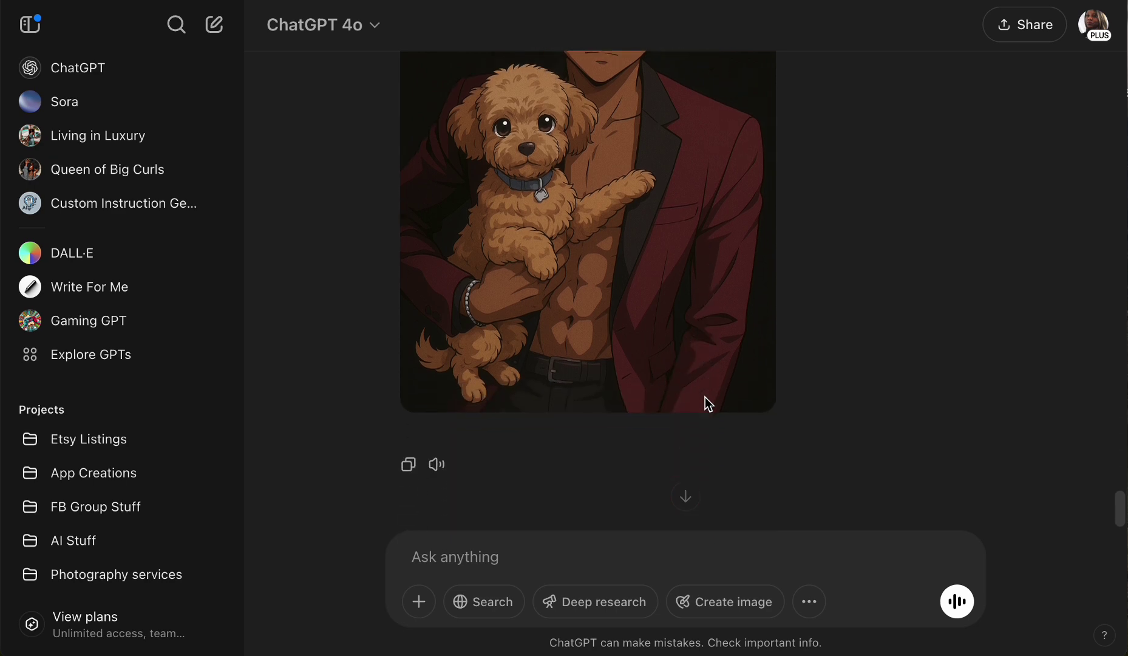
scroll(705, 403, "up", 1)
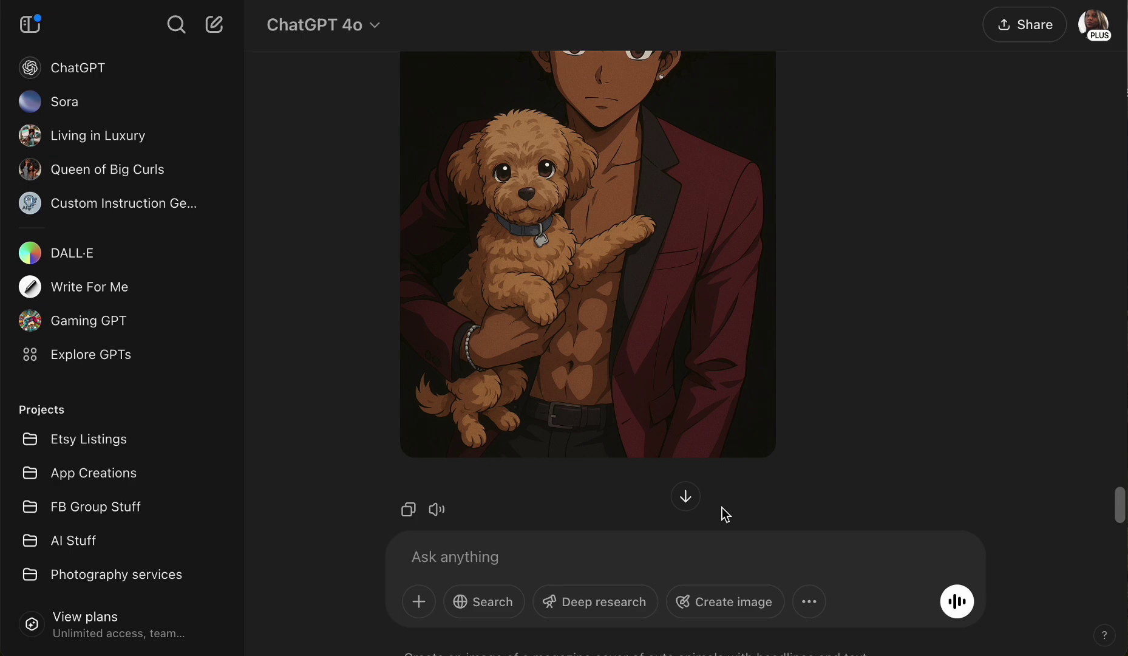
Send the follow-up prompt "create this as a south park" in the same chat.
type("cr")
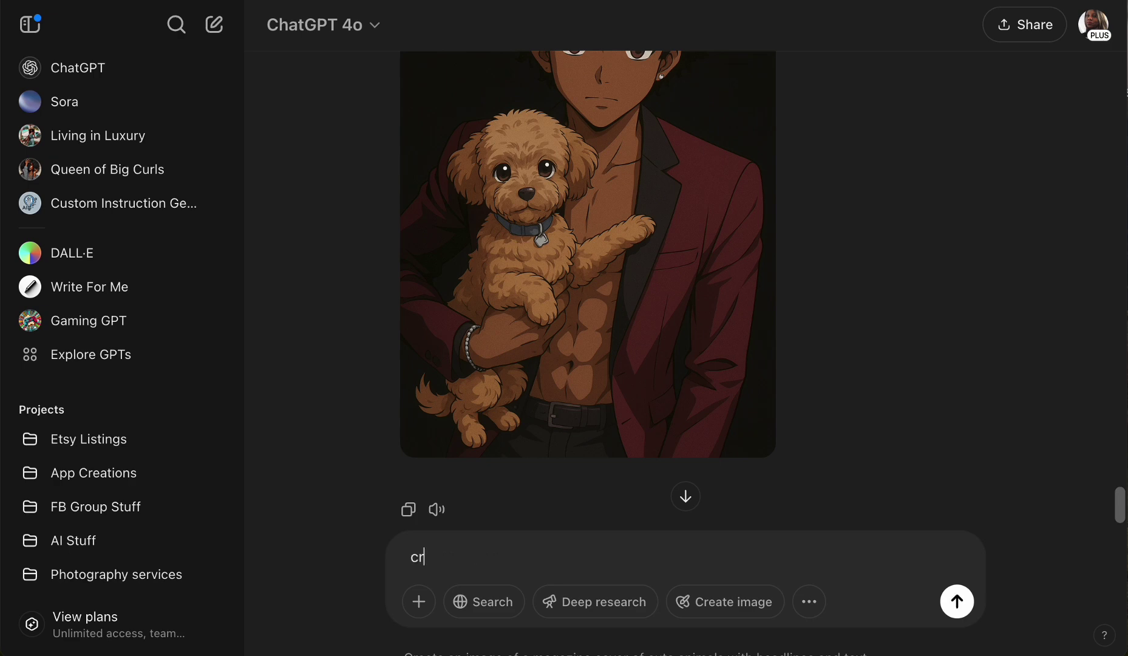
type("eate this as a south park")
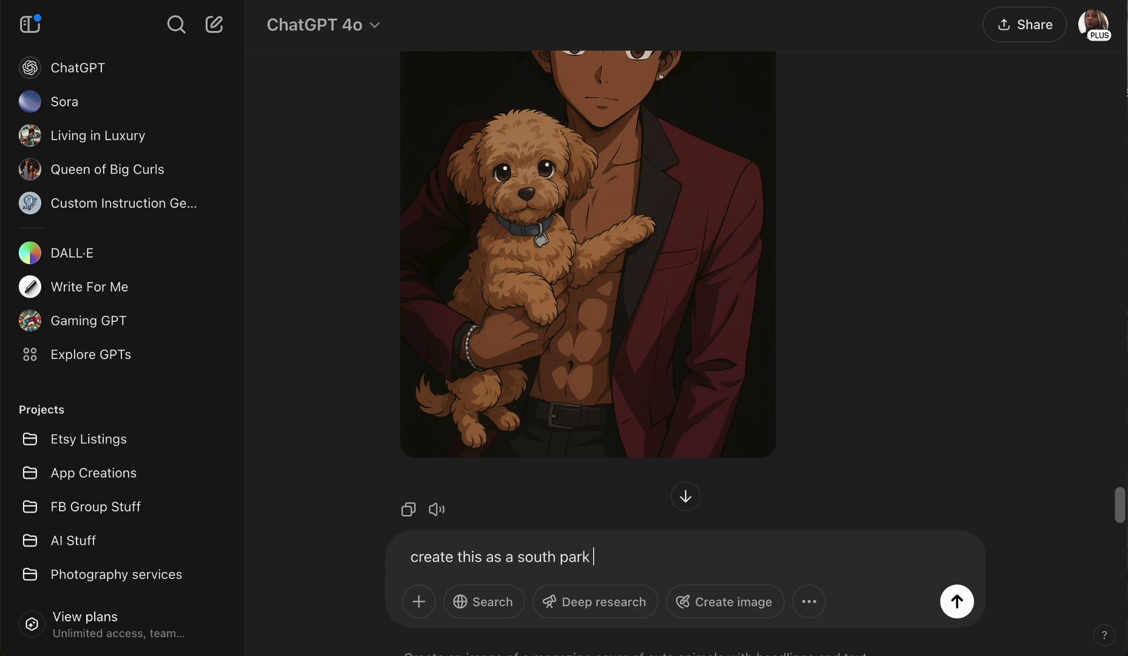
left_click(971, 603)
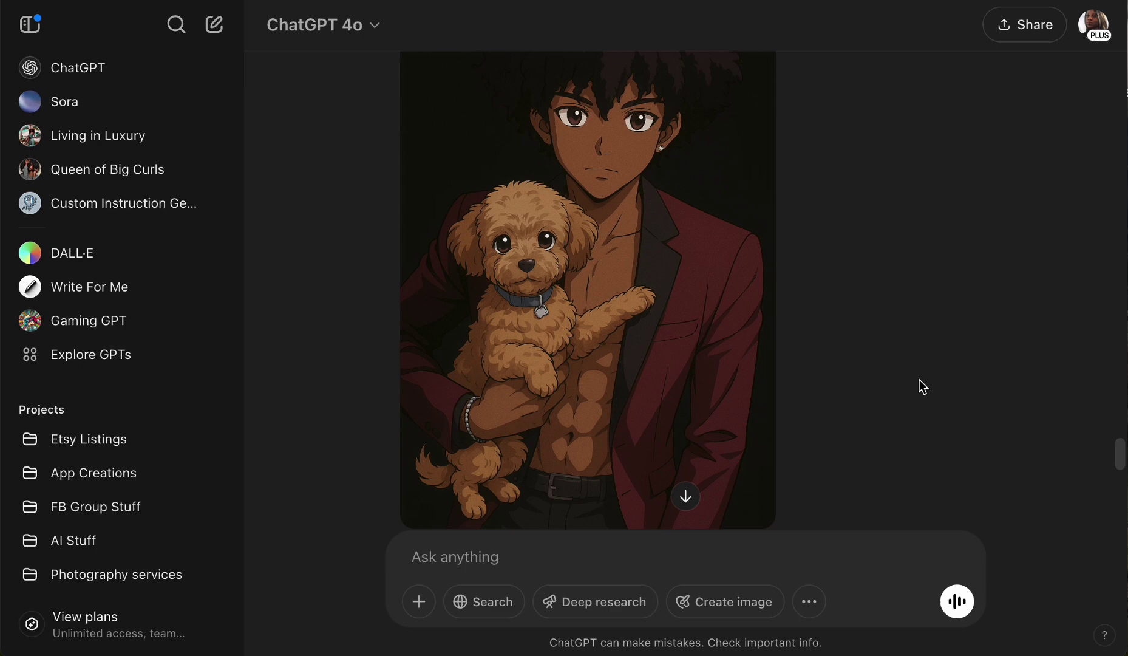
Examine the South Park image and compare its hair, face, jacket and dog with the anime version.
scroll(920, 379, "down", 10)
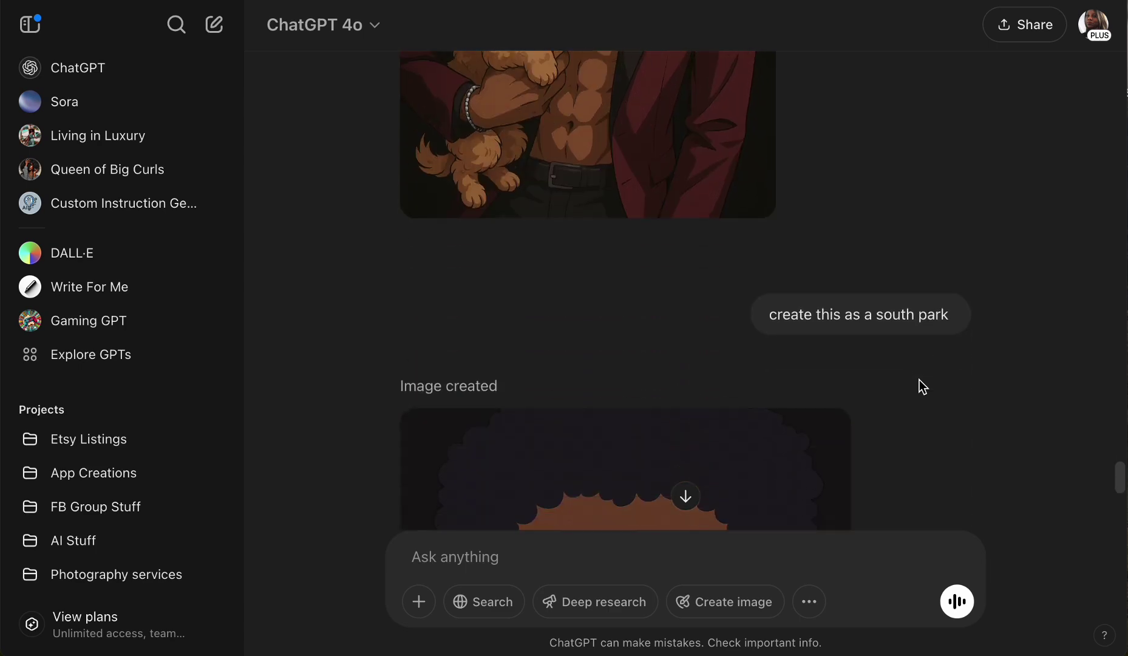
scroll(923, 386, "down", 3)
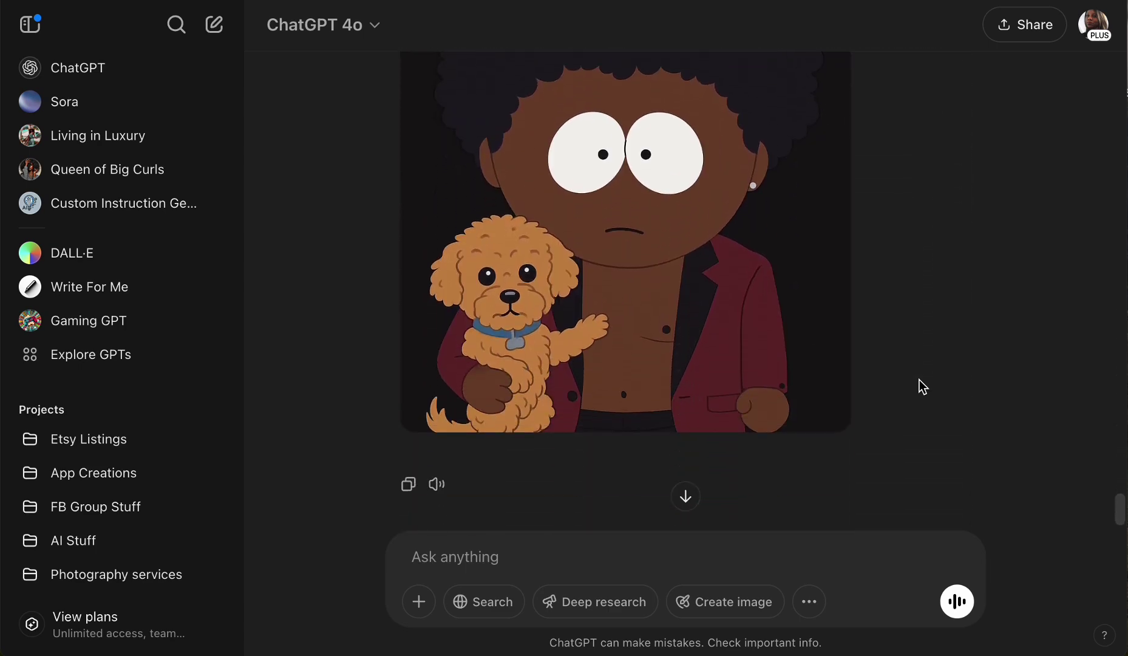
scroll(923, 386, "up", 2)
scroll(923, 386, "up", 1)
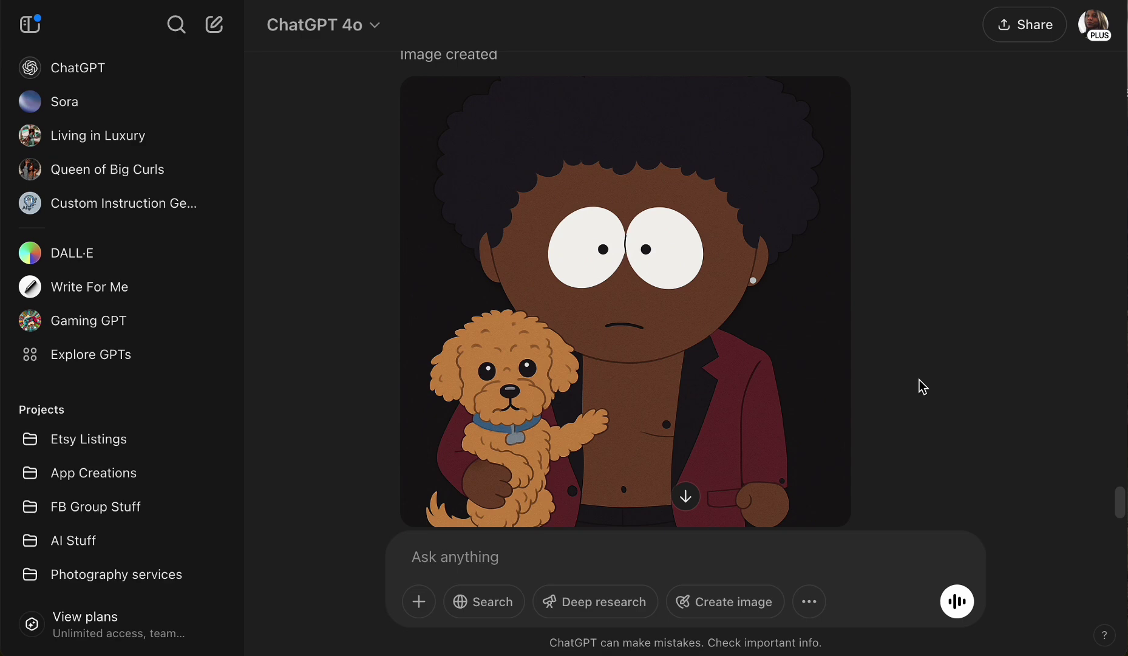
scroll(923, 386, "up", 10)
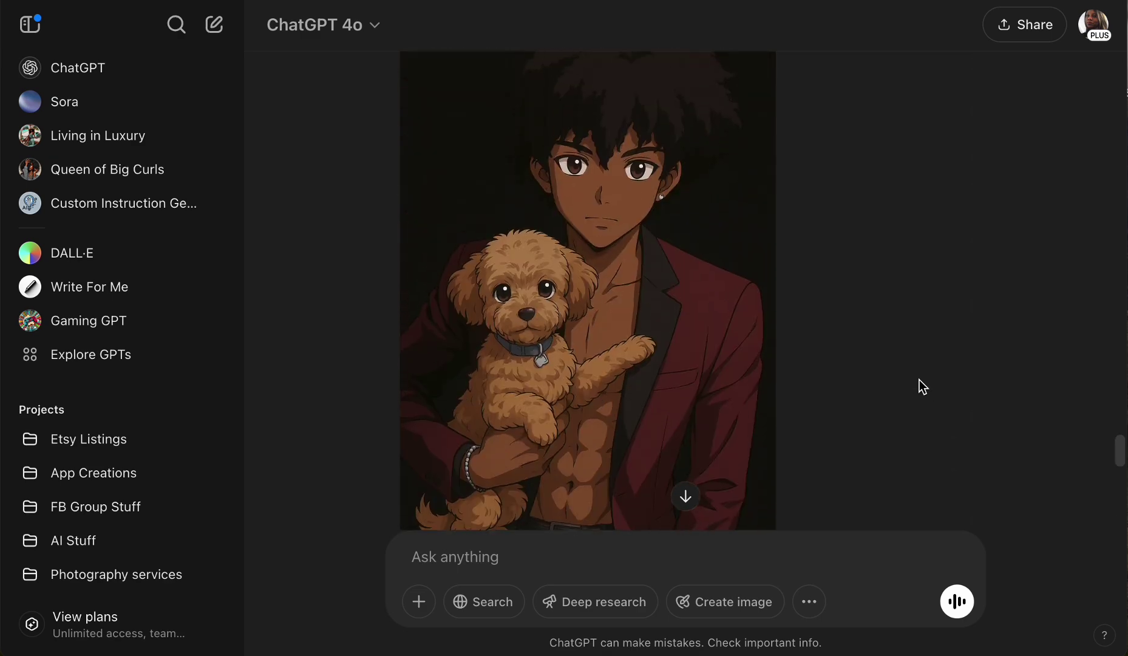
scroll(919, 380, "down", 10)
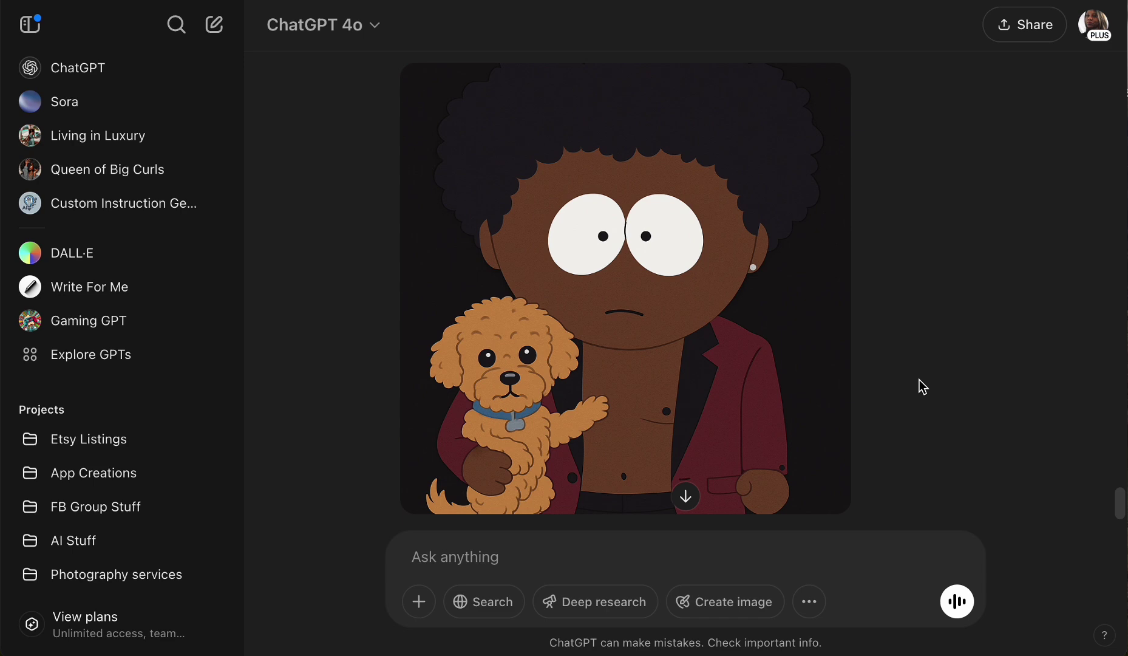
scroll(923, 386, "up", 10)
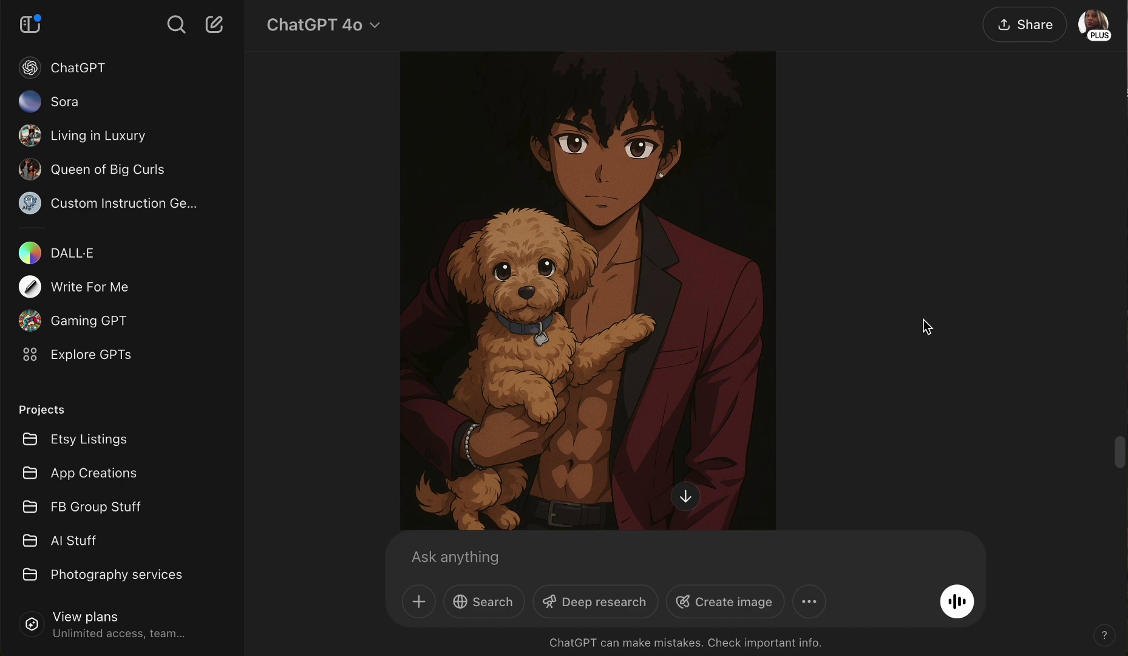
scroll(923, 319, "down", 10)
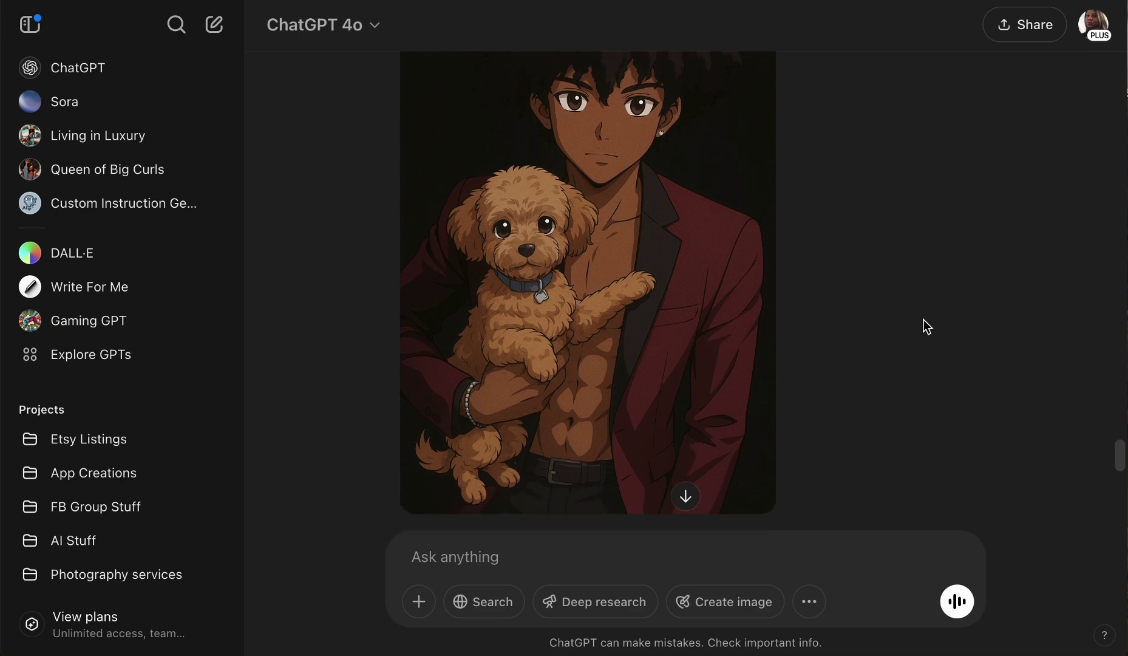
scroll(923, 319, "down", 1)
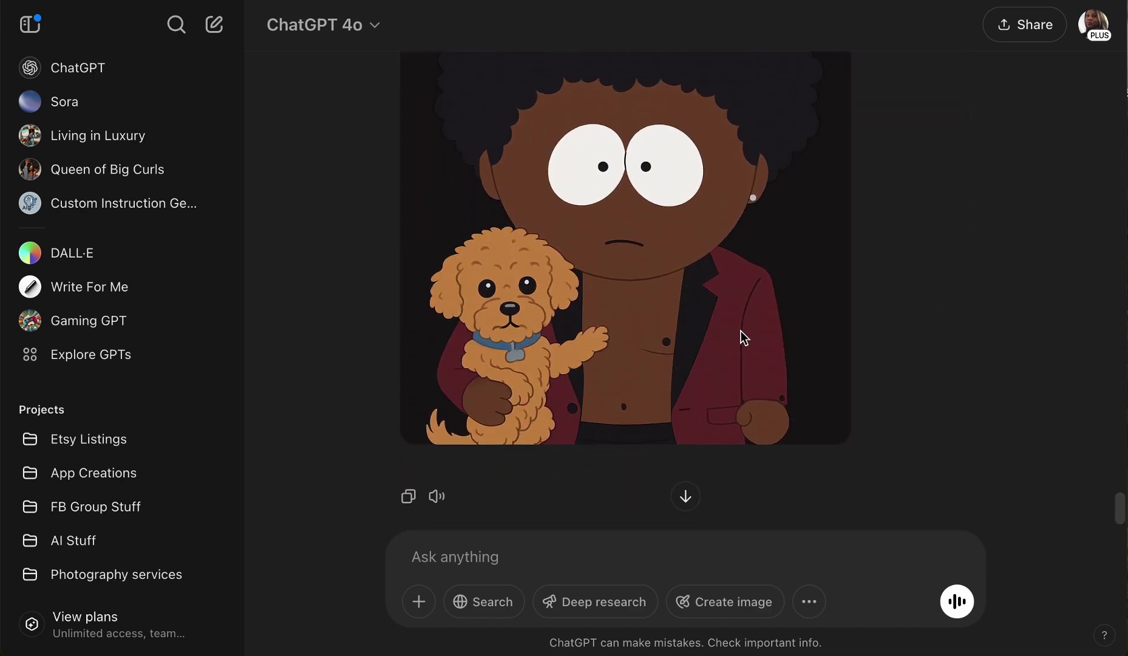